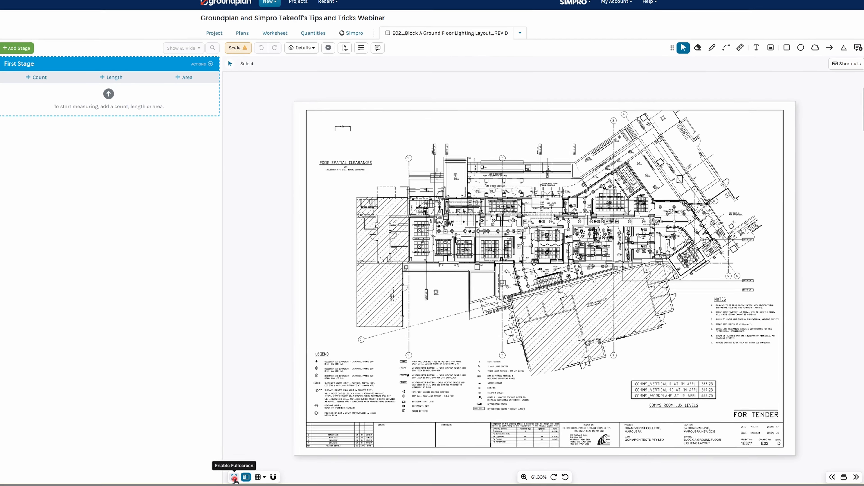
# Display the plan in fullscreen and narrow the stages panel to give the drawing more room
pyautogui.click(234, 477)
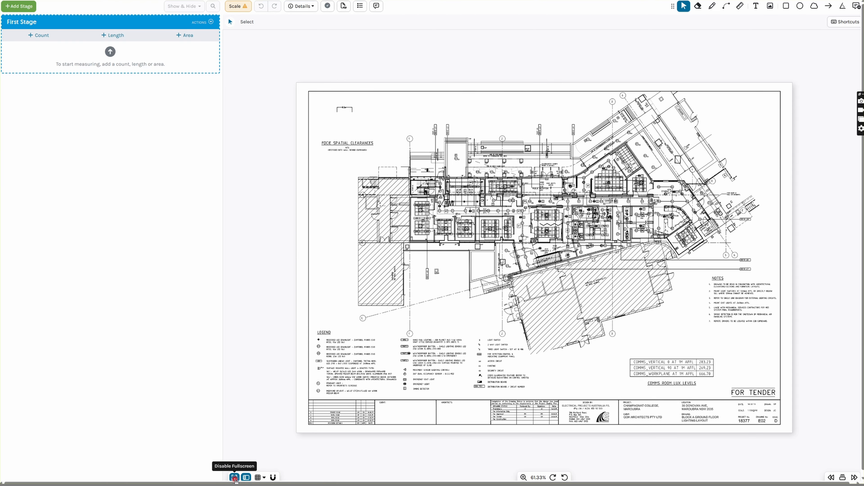
pyautogui.click(234, 477)
pyautogui.click(234, 477)
pyautogui.scroll(-1, 235, 477)
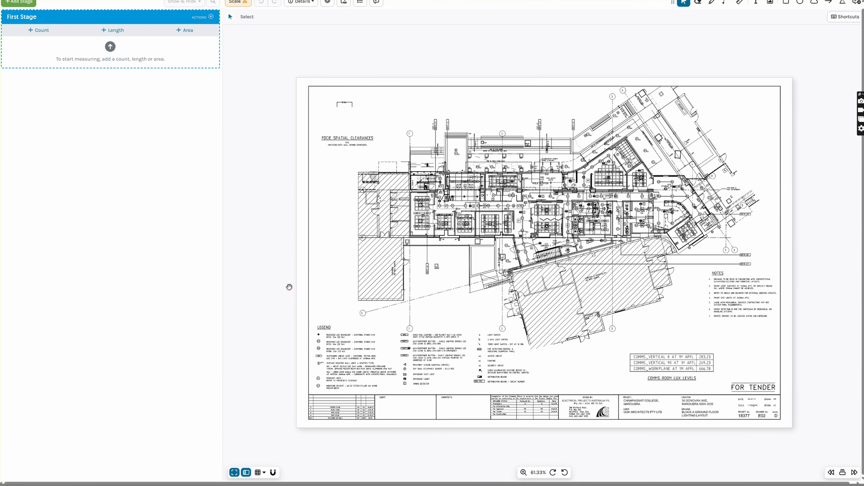
pyautogui.click(279, 285)
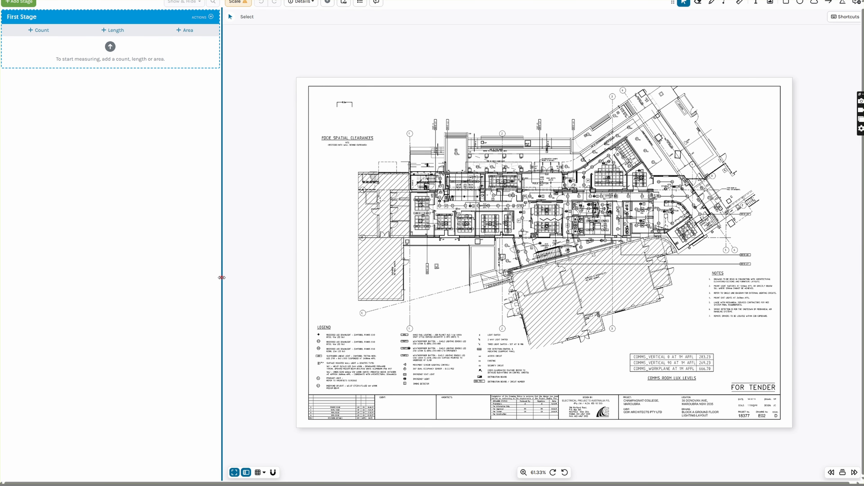
pyautogui.moveTo(222, 277)
pyautogui.mouseDown()
pyautogui.moveTo(84, 275)
pyautogui.moveTo(104, 275)
pyautogui.mouseUp()
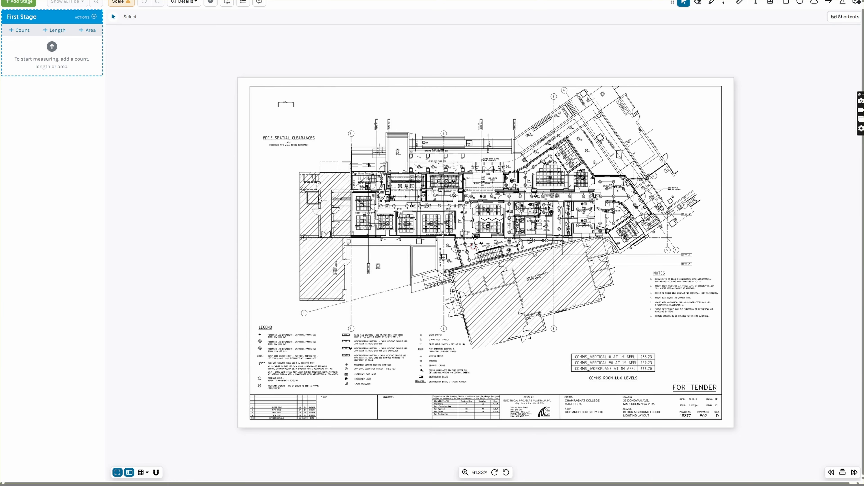
# Examine the lighting layout around the corridors, meeting rooms and comms room at several magnifications
pyautogui.scroll(10, 473, 246)
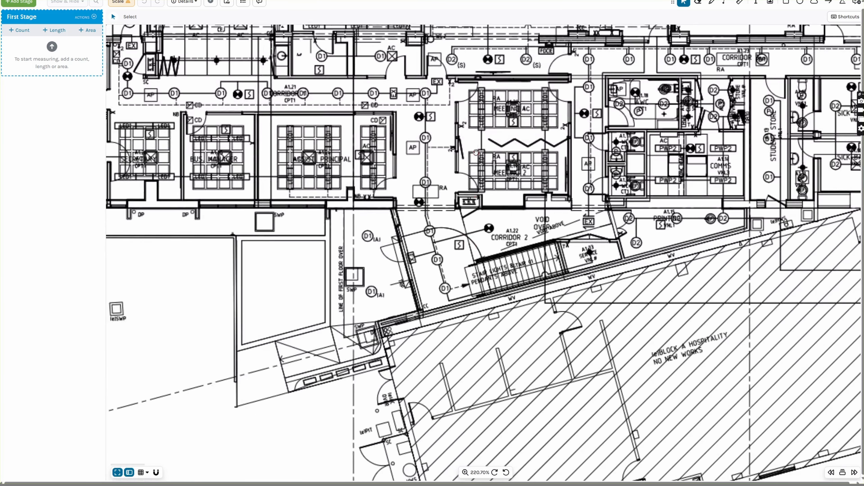
pyautogui.moveTo(472, 143)
pyautogui.mouseDown()
pyautogui.moveTo(472, 176)
pyautogui.moveTo(443, 267)
pyautogui.mouseUp()
pyautogui.moveTo(637, 297); pyautogui.dragTo(465, 310)
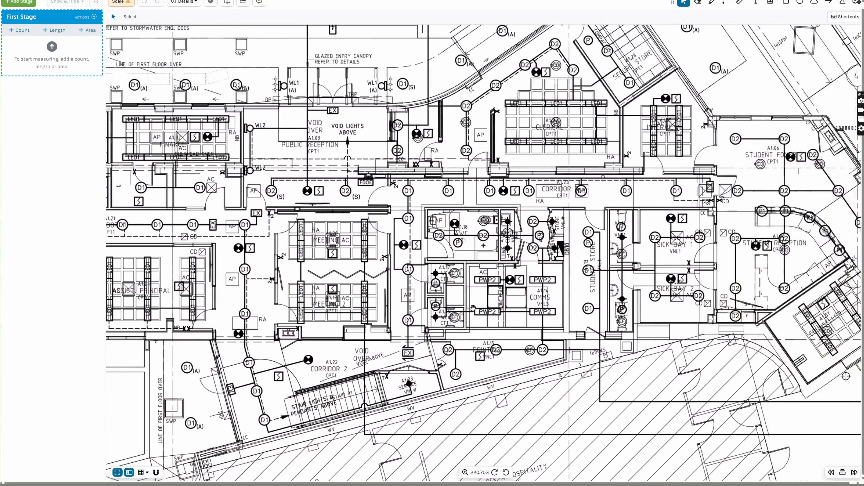
pyautogui.moveTo(490, 236); pyautogui.dragTo(527, 222)
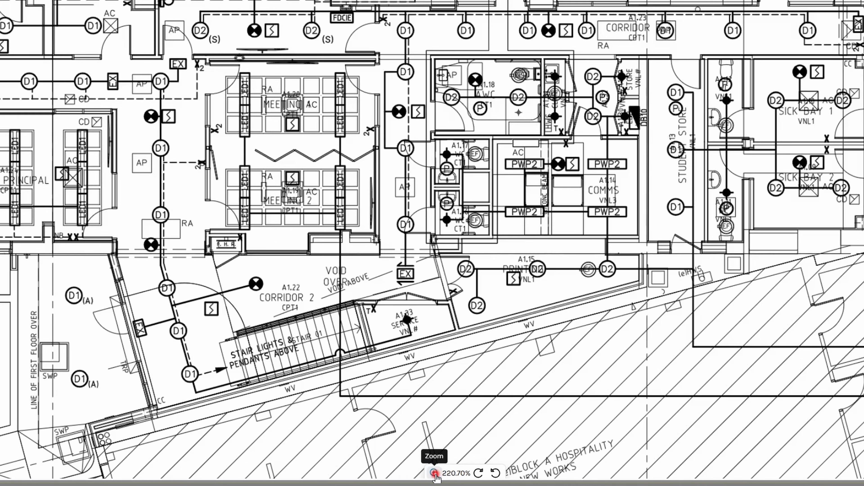
pyautogui.click(435, 474)
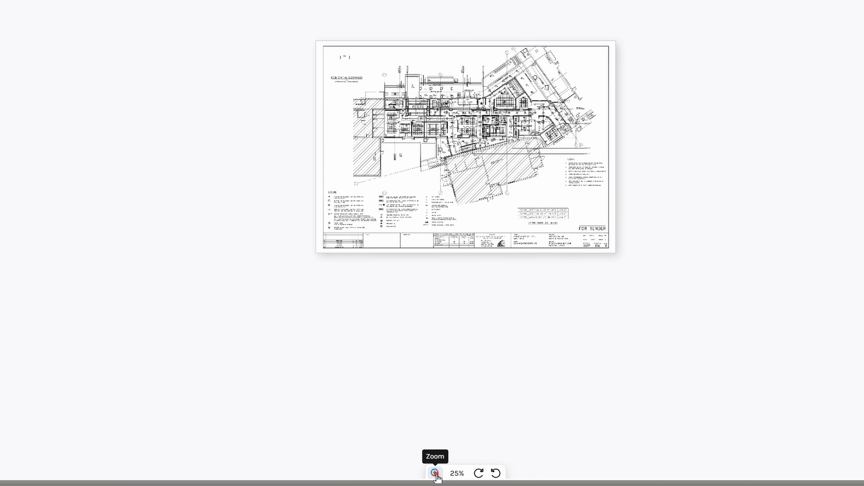
pyautogui.click(435, 474)
pyautogui.click(435, 473)
pyautogui.click(435, 473)
pyautogui.click(435, 474)
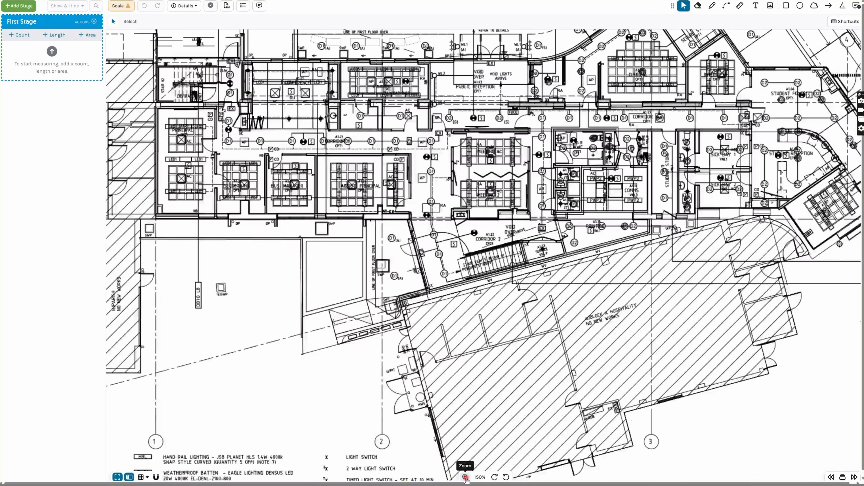
pyautogui.click(435, 474)
pyautogui.click(435, 473)
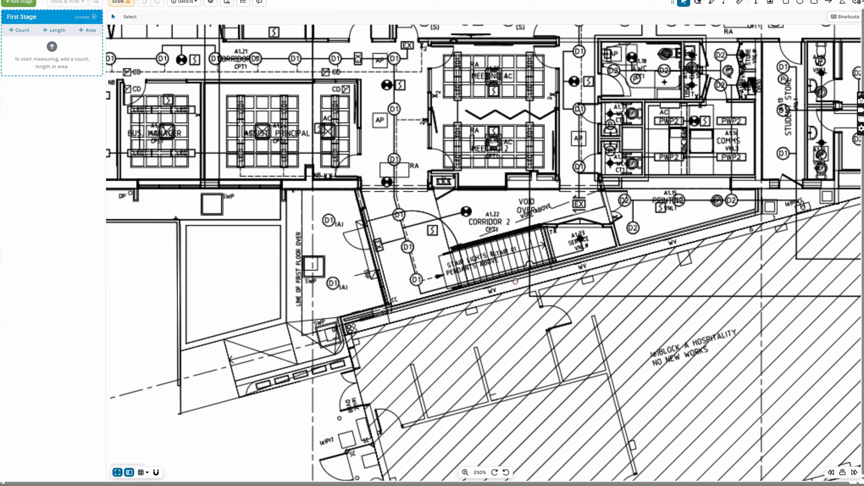
pyautogui.scroll(1, 515, 280)
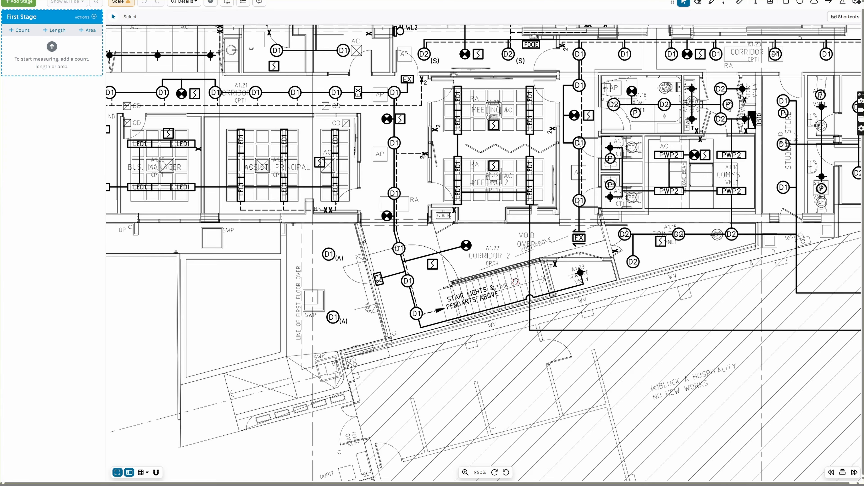
pyautogui.moveTo(424, 199); pyautogui.dragTo(446, 278)
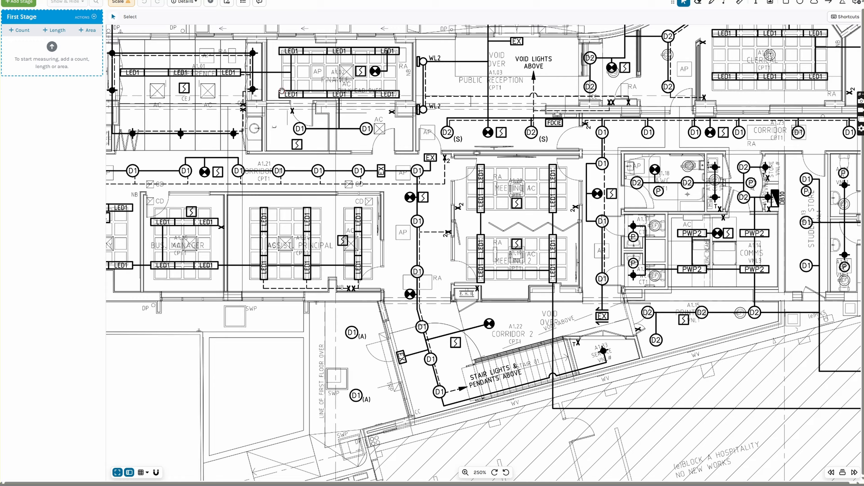
# Calibrate the plan to a scale of 1:100 at A1, matching the drawing's title block
pyautogui.click(126, 4)
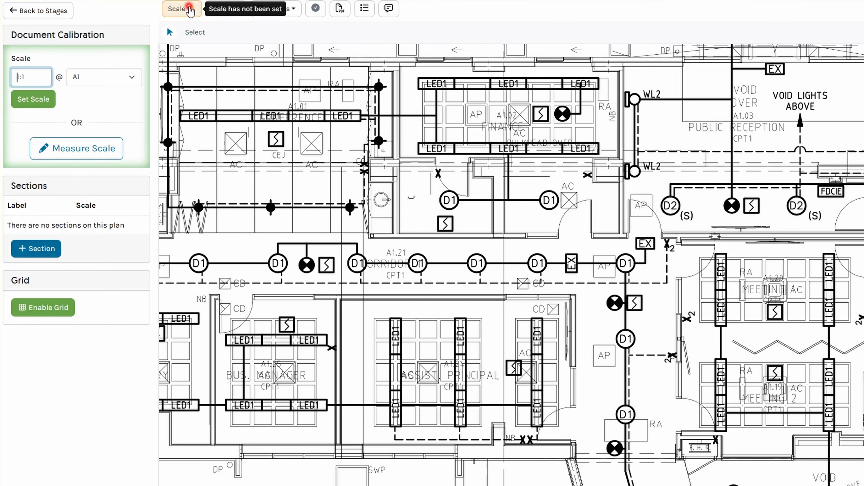
pyautogui.moveTo(860, 360); pyautogui.dragTo(493, 68)
pyautogui.moveTo(834, 467)
pyautogui.mouseDown()
pyautogui.moveTo(707, 372)
pyautogui.moveTo(579, 177)
pyautogui.mouseUp()
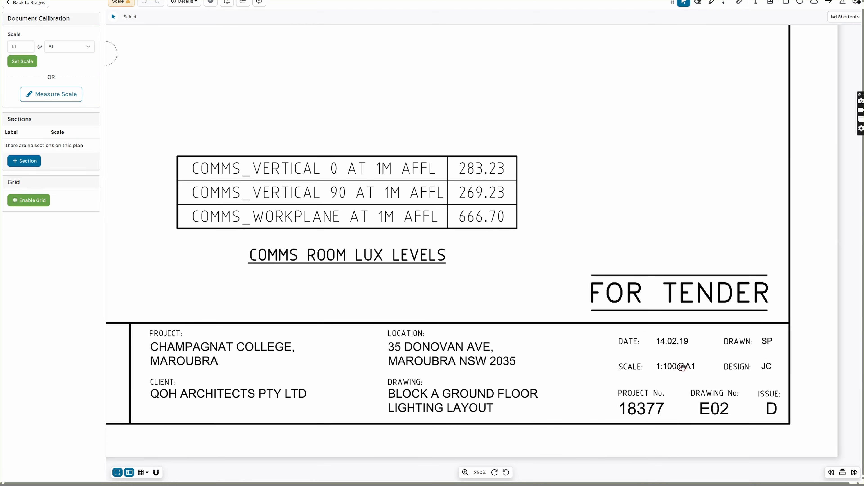
pyautogui.click(27, 47)
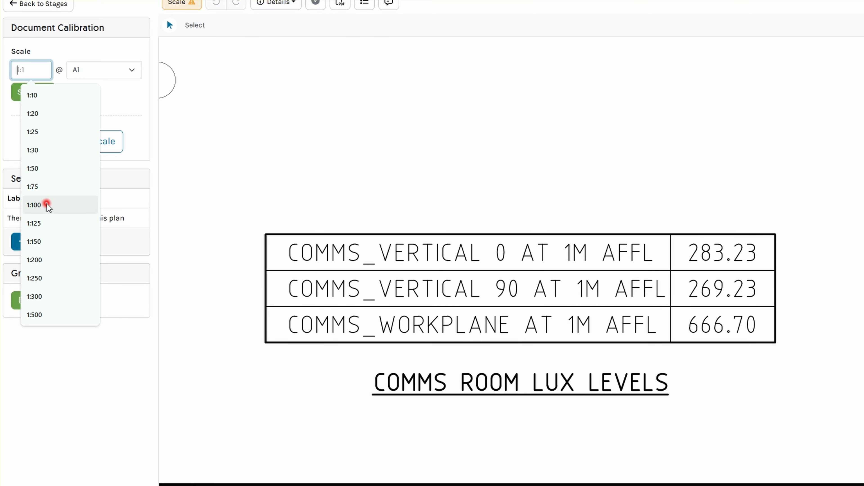
pyautogui.click(34, 205)
pyautogui.click(131, 69)
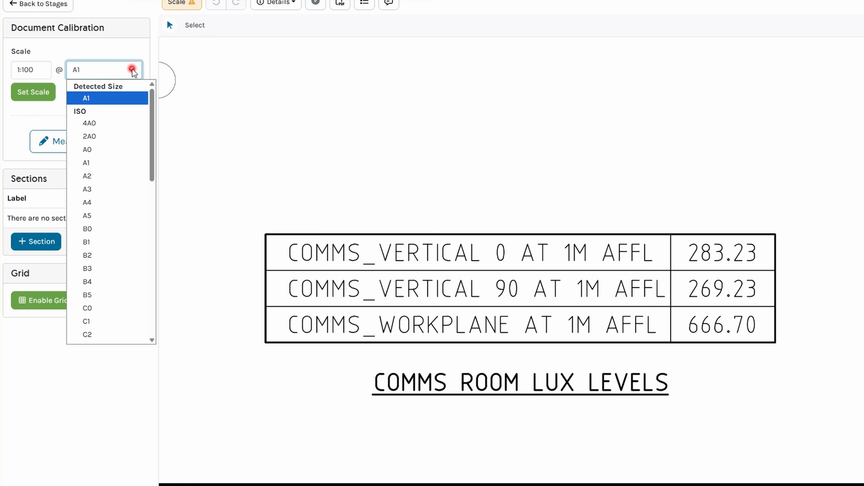
pyautogui.click(132, 69)
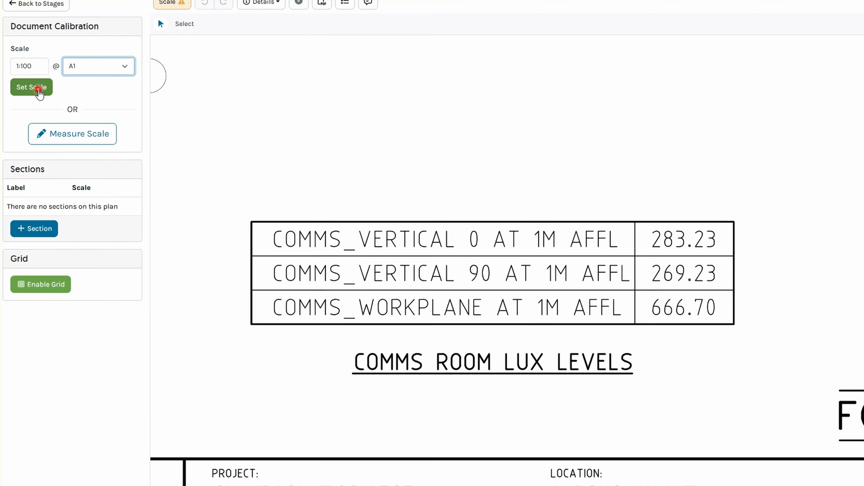
pyautogui.click(38, 89)
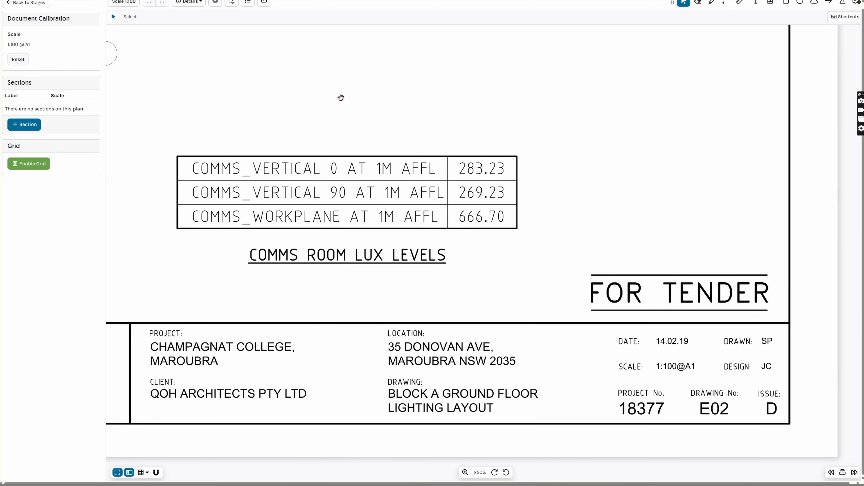
# Verify the scale by measuring the width of the Meeting 1 door opening beside the corridor with the Ruler
pyautogui.moveTo(326, 91); pyautogui.dragTo(663, 316)
pyautogui.moveTo(392, 146); pyautogui.dragTo(675, 351)
pyautogui.moveTo(494, 118); pyautogui.dragTo(517, 270)
pyautogui.scroll(2, 426, 151)
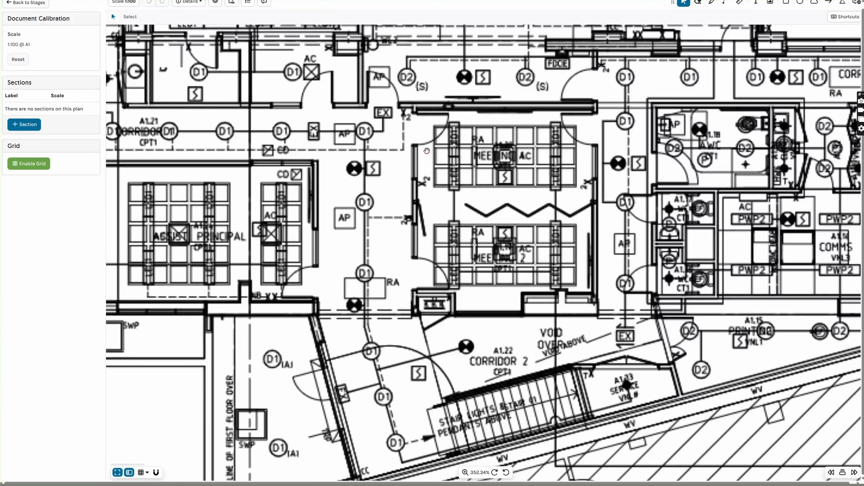
pyautogui.scroll(2, 435, 178)
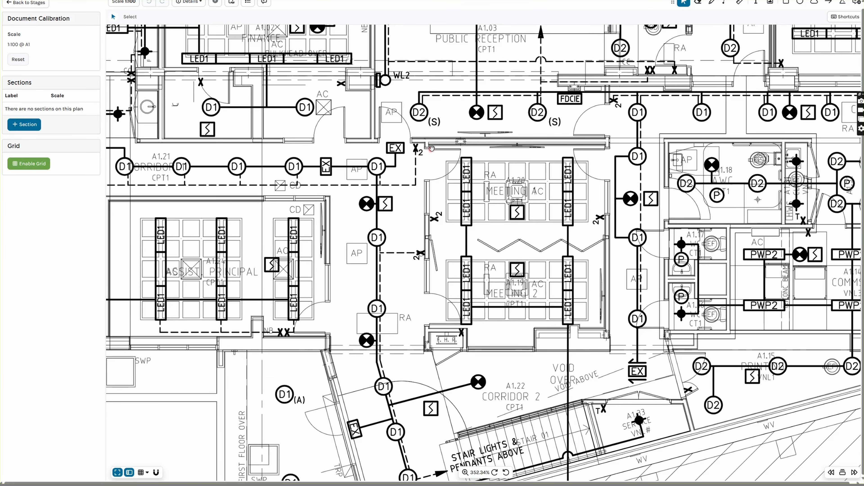
pyautogui.scroll(5, 434, 190)
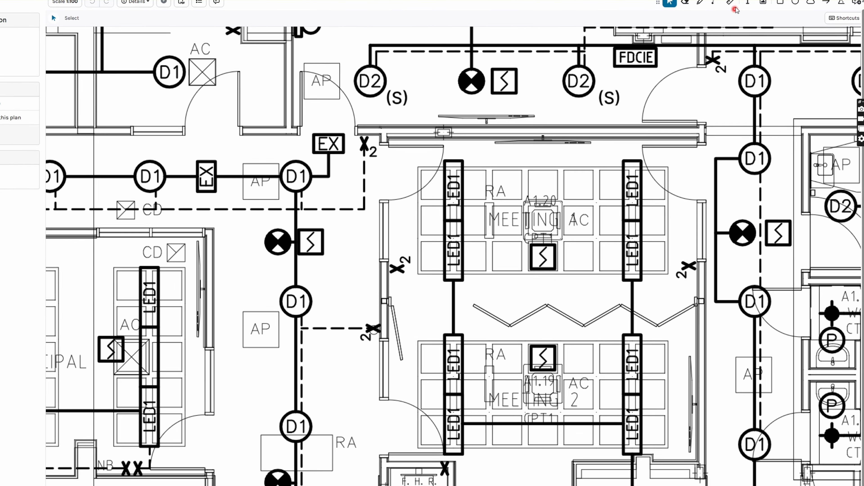
pyautogui.click(743, 4)
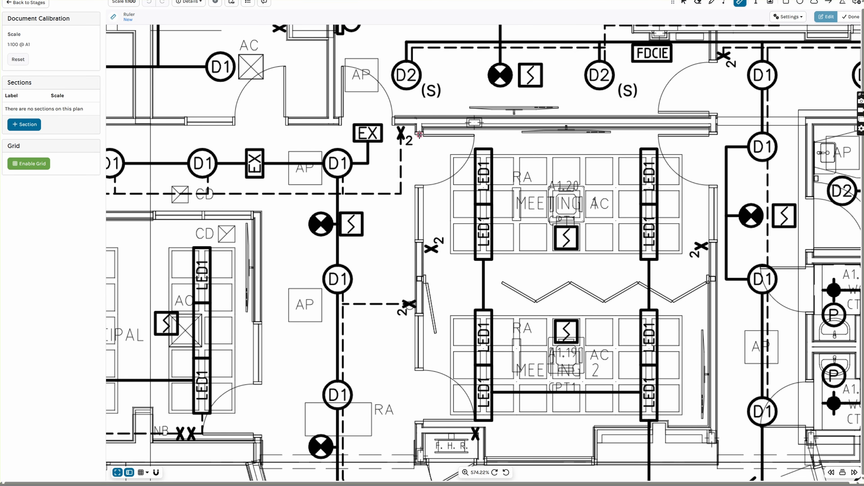
pyautogui.moveTo(419, 134); pyautogui.dragTo(420, 185)
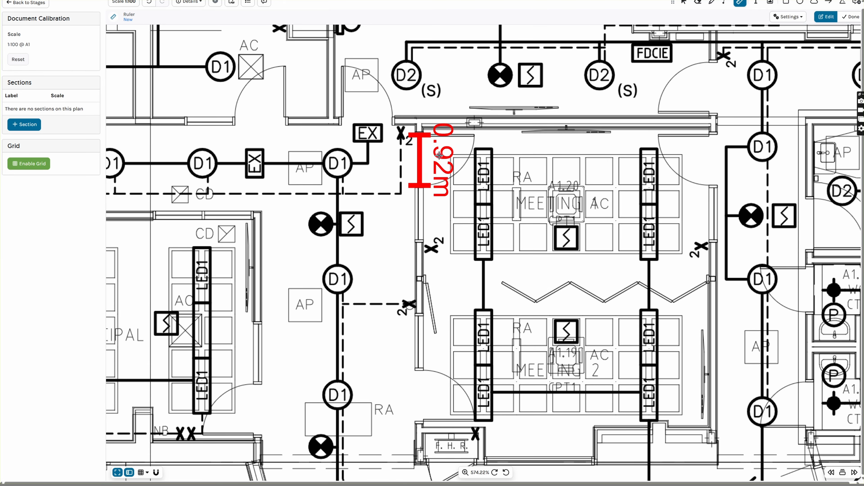
# Try an opacity of 40% on the door ruler measurement, check its number formats, and discard the measurement
pyautogui.click(826, 18)
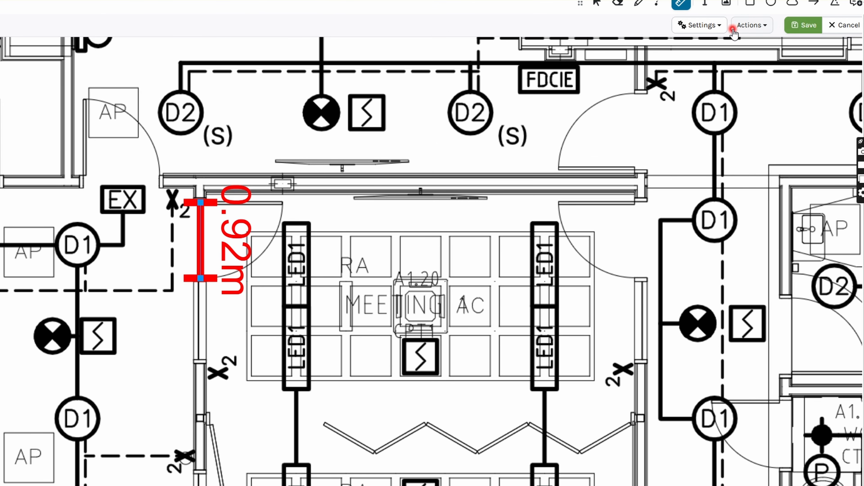
pyautogui.click(719, 31)
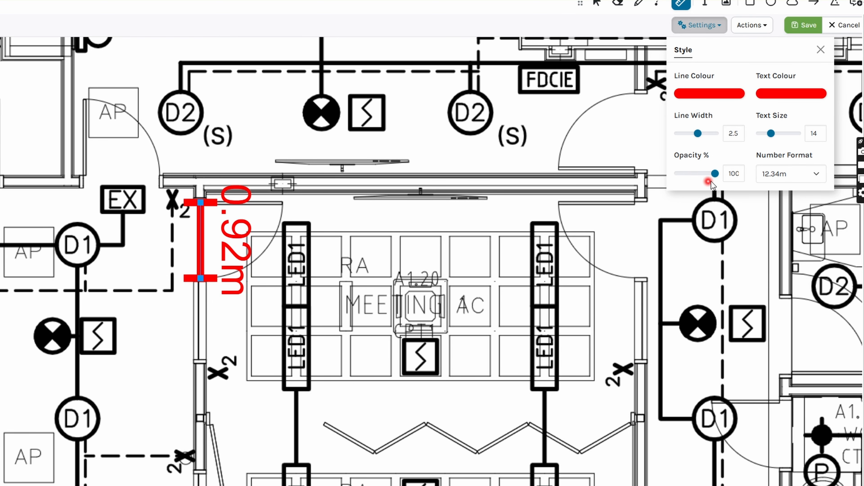
pyautogui.moveTo(714, 174); pyautogui.dragTo(691, 177)
pyautogui.click(793, 177)
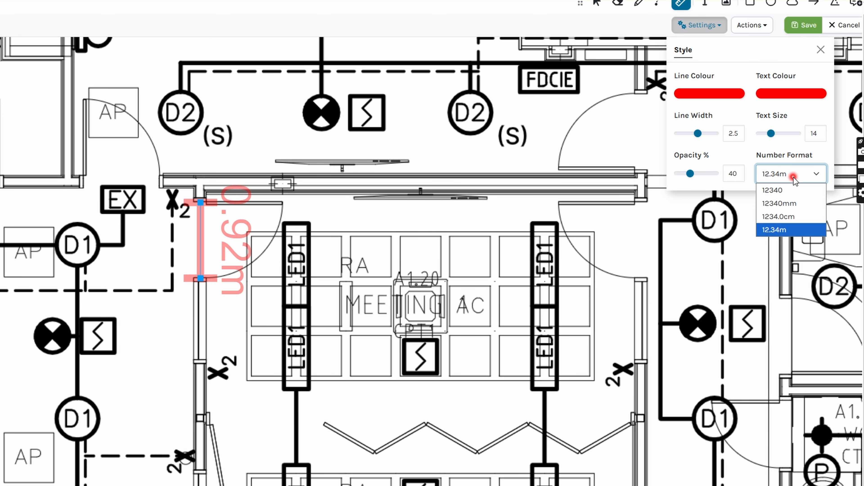
pyautogui.click(793, 177)
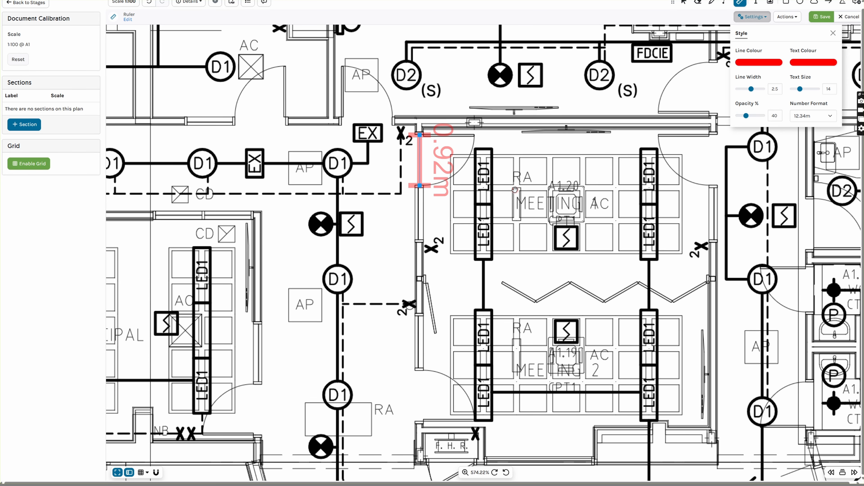
pyautogui.press('Escape')
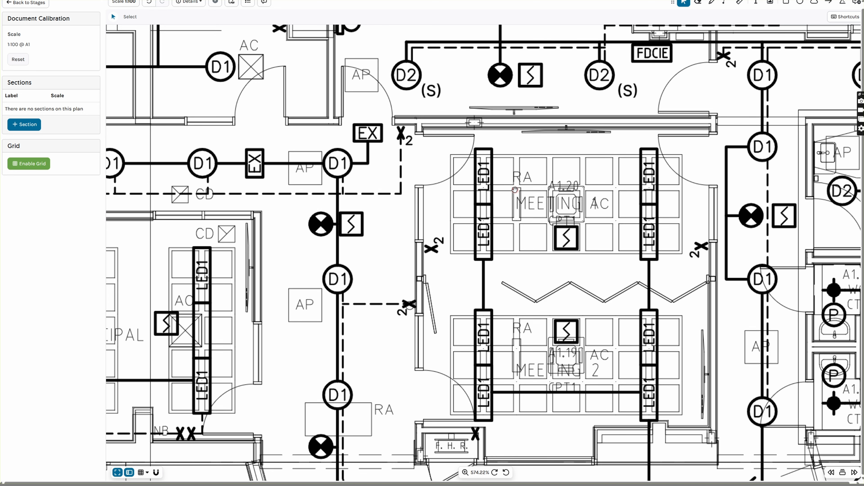
# Return to the stages list and create a blank stage named Electrical
pyautogui.click(36, 3)
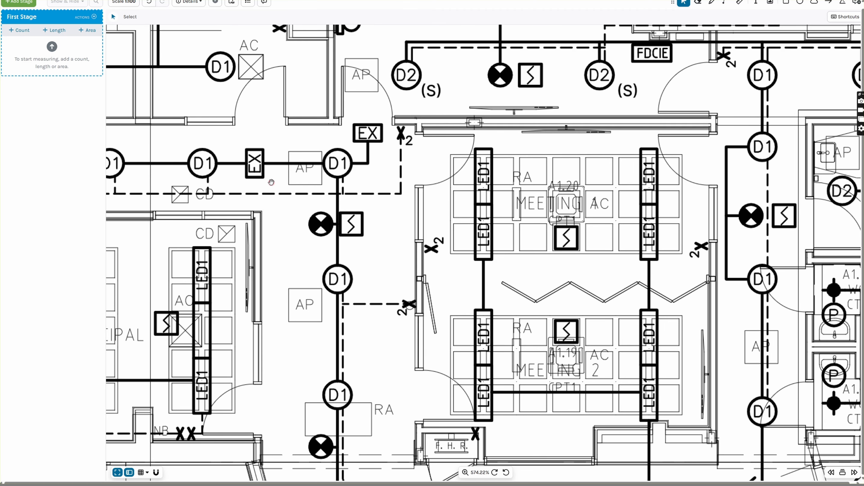
pyautogui.click(173, 93)
pyautogui.click(28, 16)
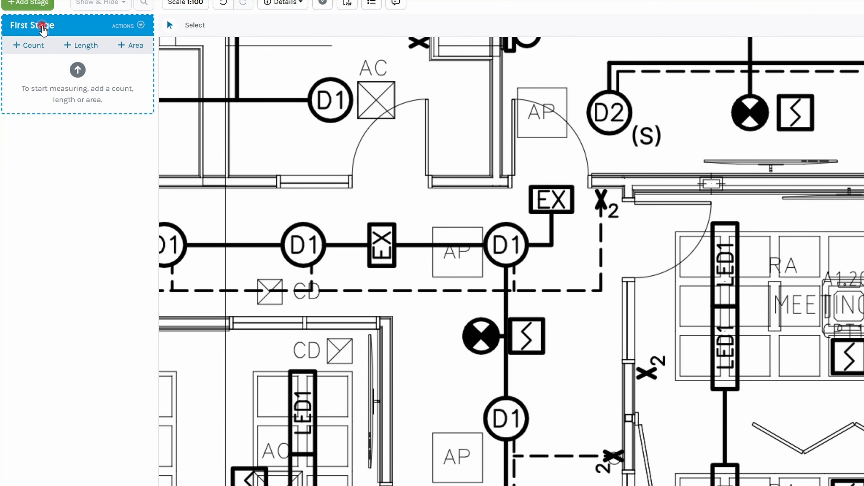
pyautogui.click(38, 4)
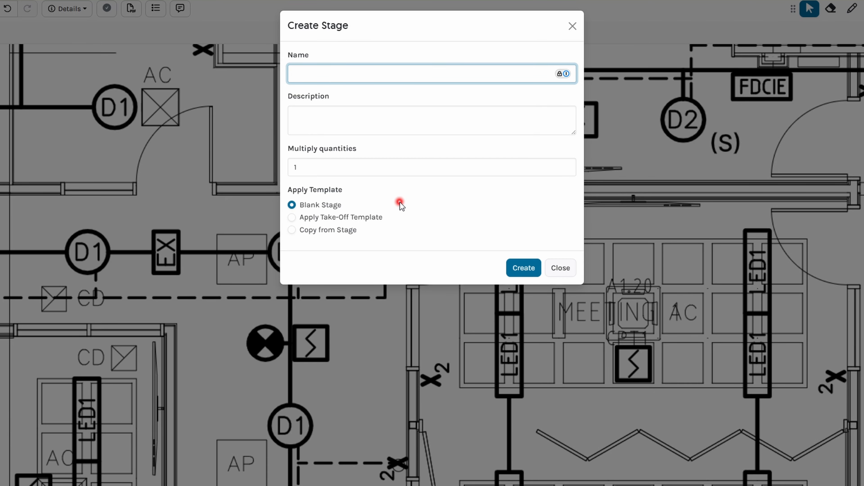
pyautogui.write('Electrical')
pyautogui.click(524, 268)
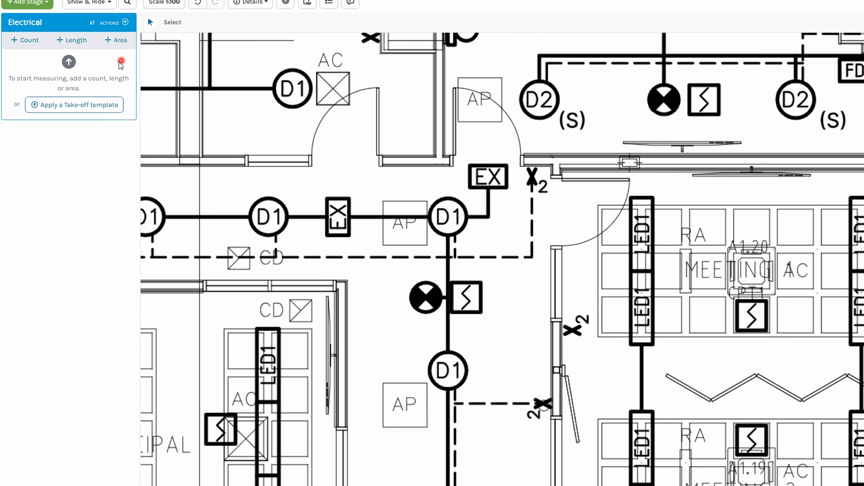
# Start a new Electrical count from Simpro pre-builds, narrow the group to + SPARX PRE-BUILDS, FIRE DETECTION, DETECTORS, and list 10 items per page
pyautogui.click(19, 30)
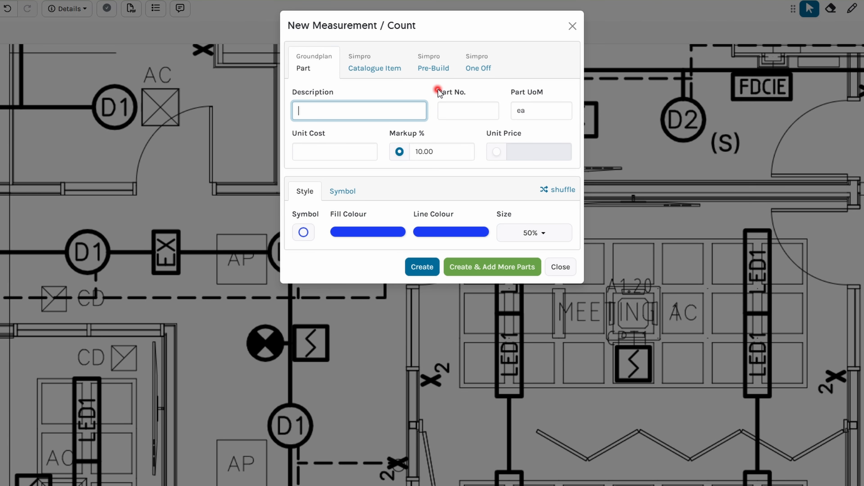
pyautogui.click(433, 68)
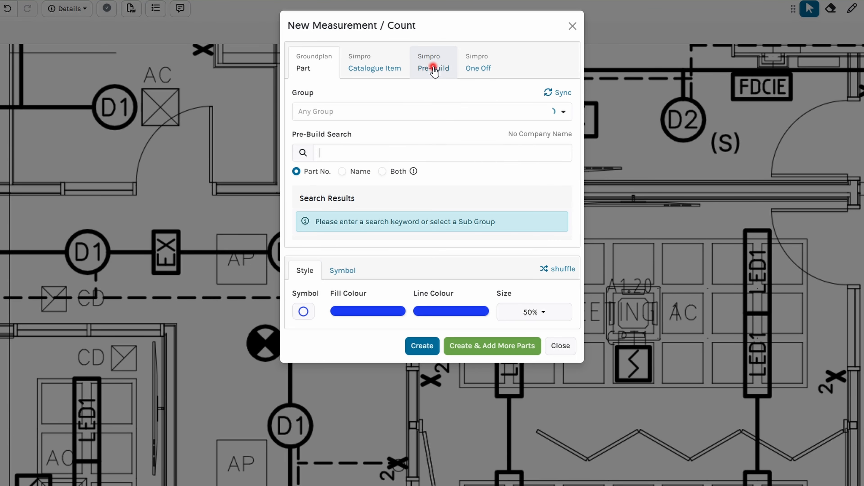
pyautogui.click(456, 116)
pyautogui.click(377, 201)
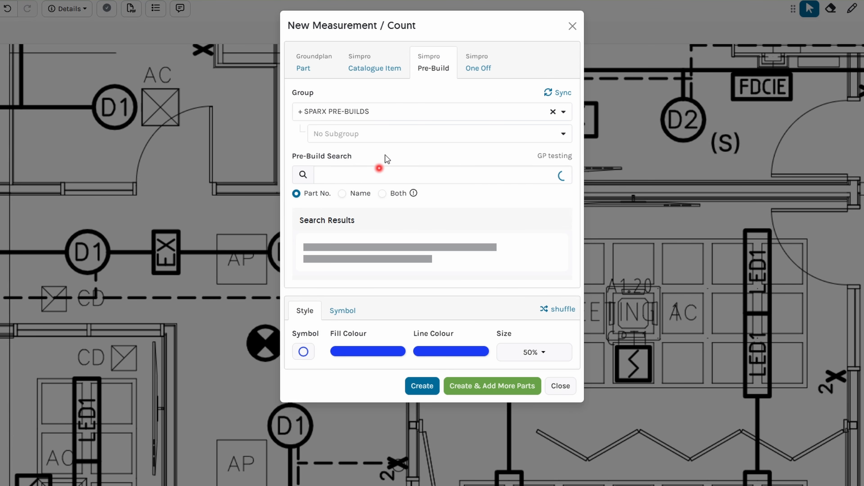
pyautogui.click(391, 134)
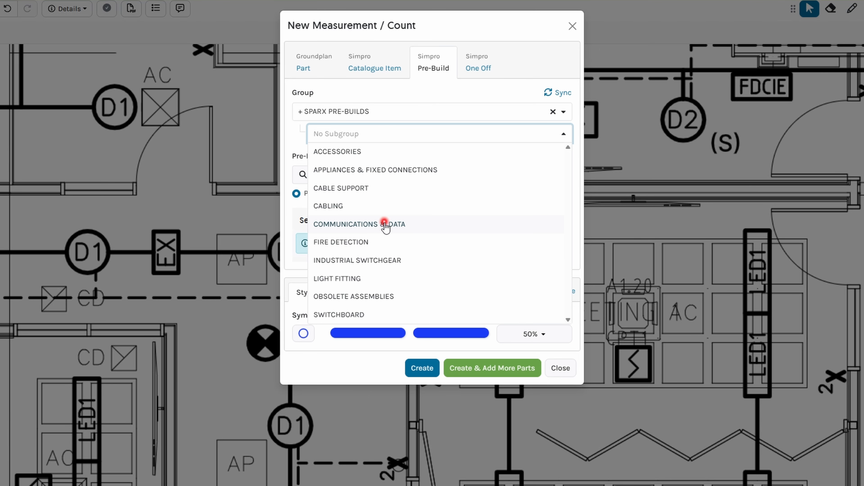
pyautogui.click(380, 241)
pyautogui.click(382, 156)
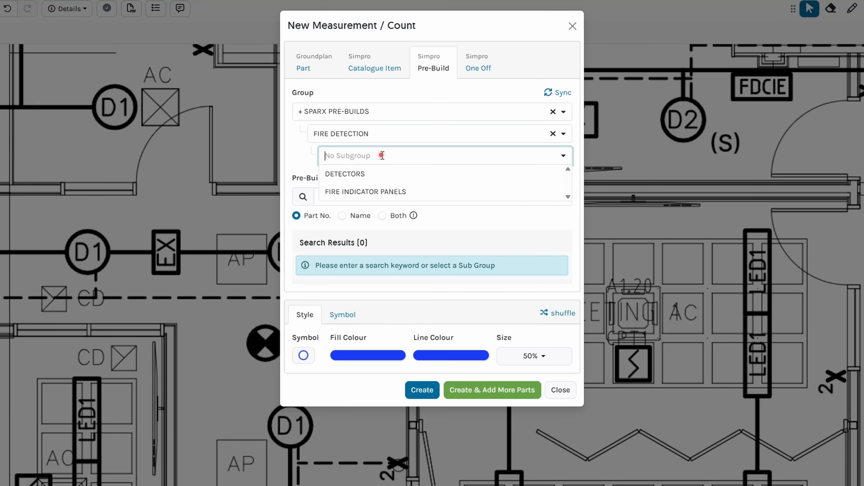
pyautogui.click(378, 174)
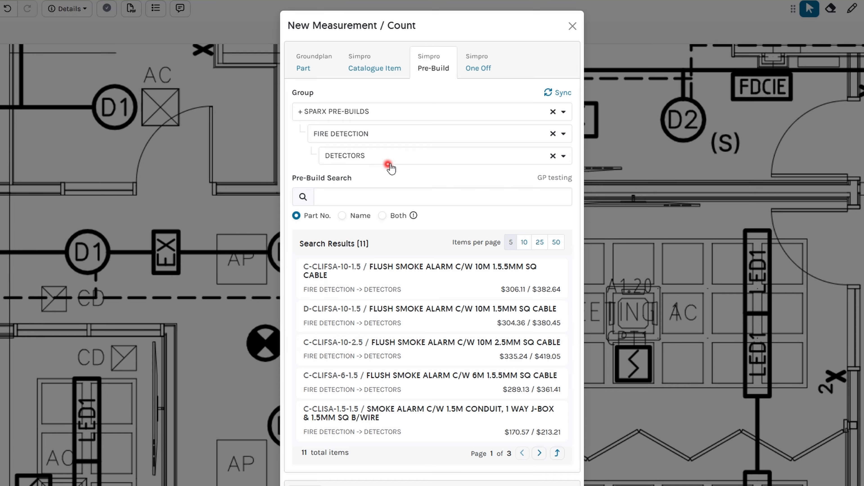
pyautogui.click(526, 244)
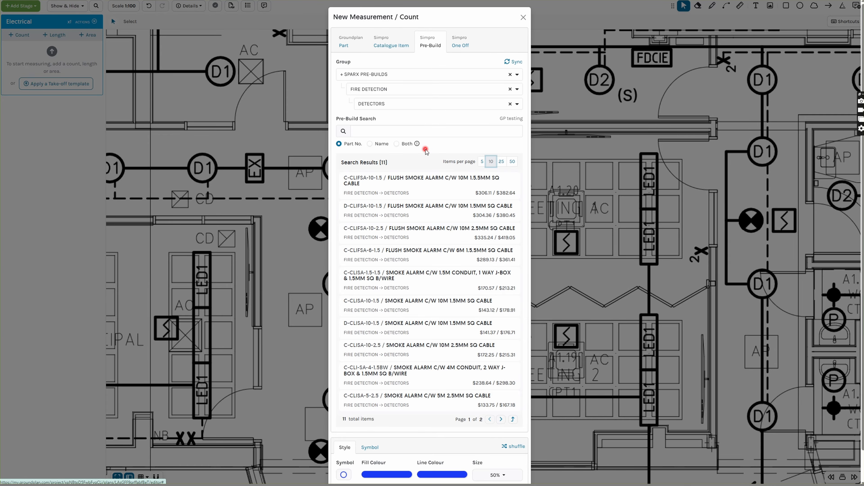
# Search the pre-builds by name for 1.5mm and create the count from D-CLIFSA-10-1.5, the flush smoke alarm with 10M cable
pyautogui.click(374, 132)
pyautogui.write('1.5mm')
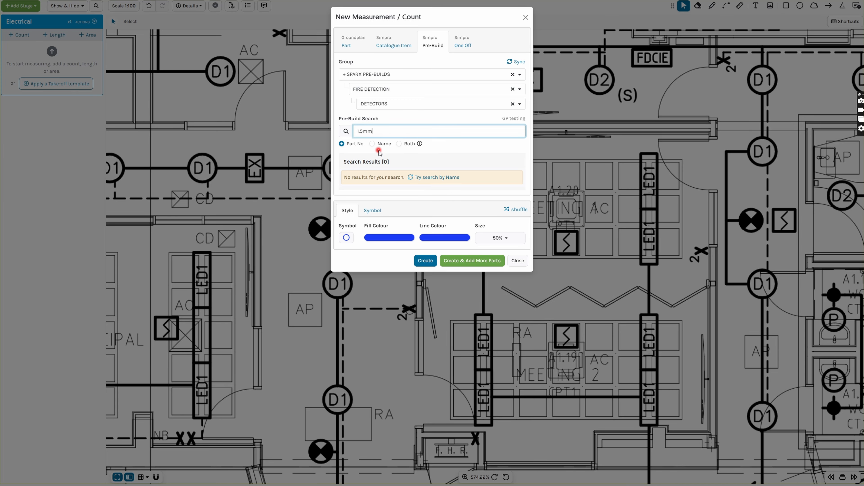
pyautogui.click(372, 144)
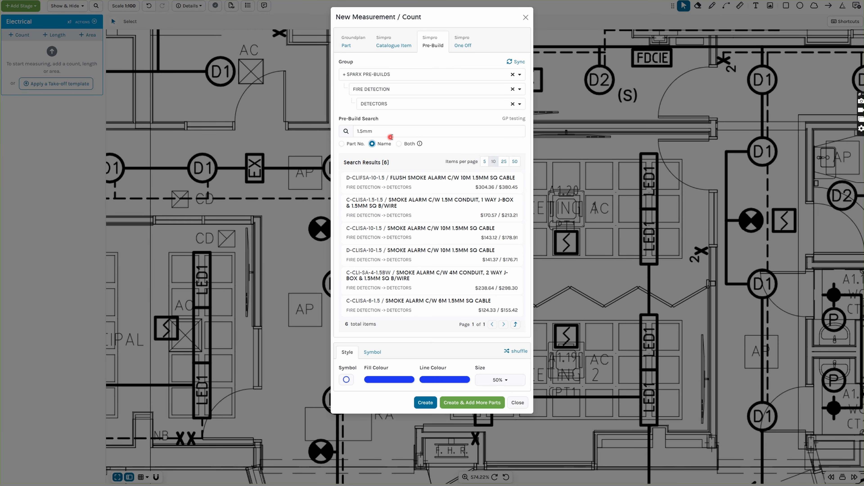
pyautogui.click(458, 190)
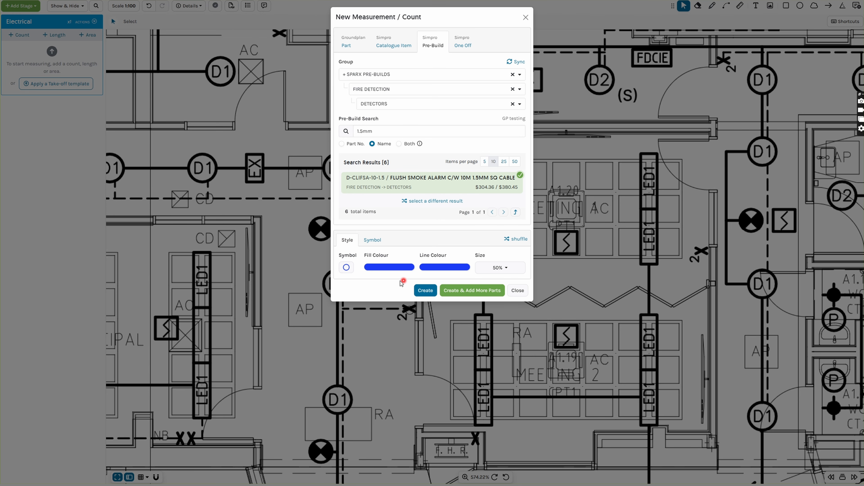
pyautogui.click(425, 290)
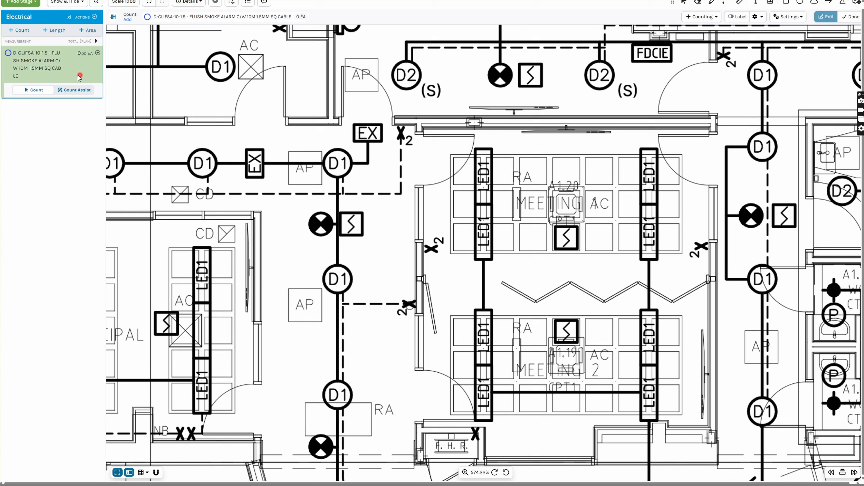
# Run Count Assist for the smoke alarm count using the smoke detector symbol in the corridor west of Meeting 1
pyautogui.click(73, 89)
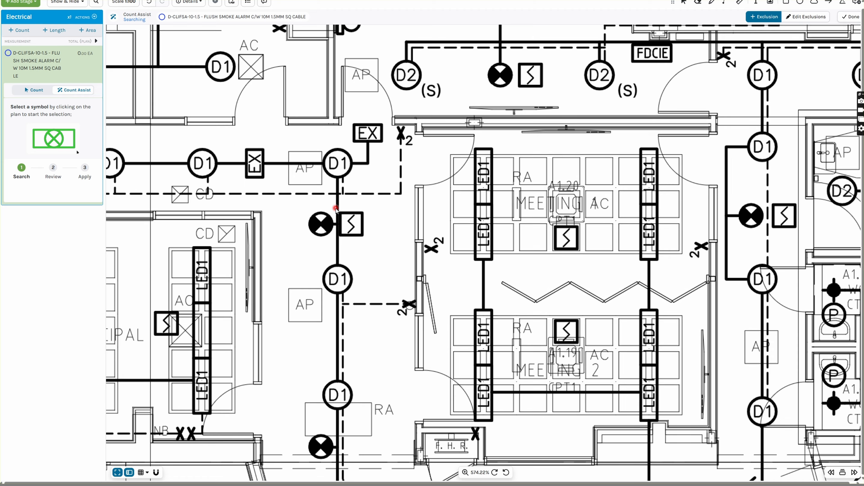
pyautogui.moveTo(336, 209); pyautogui.dragTo(373, 242)
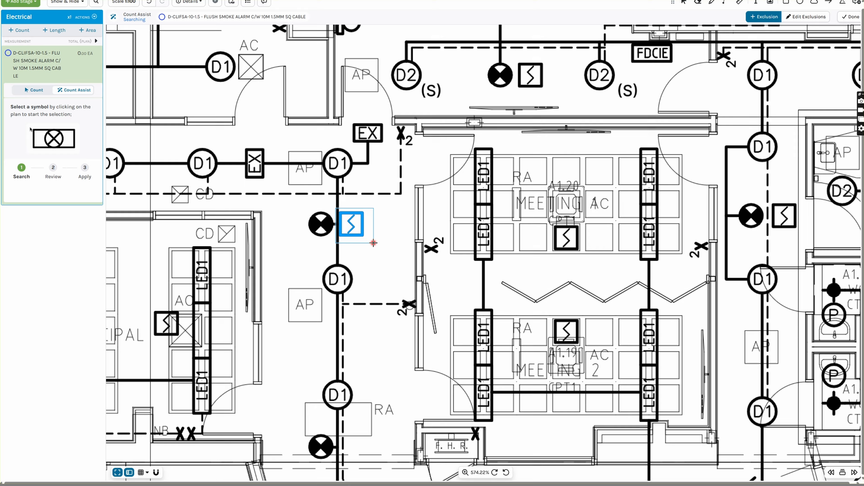
pyautogui.moveTo(373, 242); pyautogui.dragTo(374, 243)
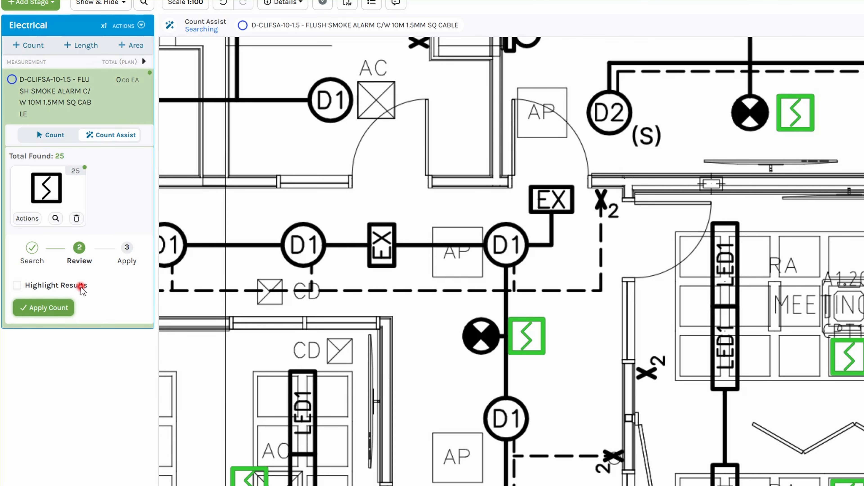
# Highlight the Count Assist matches, examine them across the floor plan and in the legend, and leave the highlighted view
pyautogui.click(82, 287)
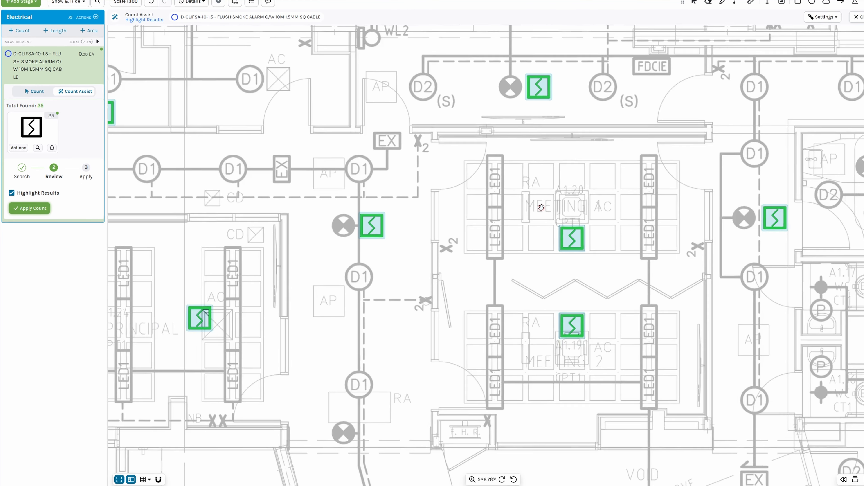
pyautogui.scroll(-5, 541, 207)
pyautogui.scroll(4, 579, 391)
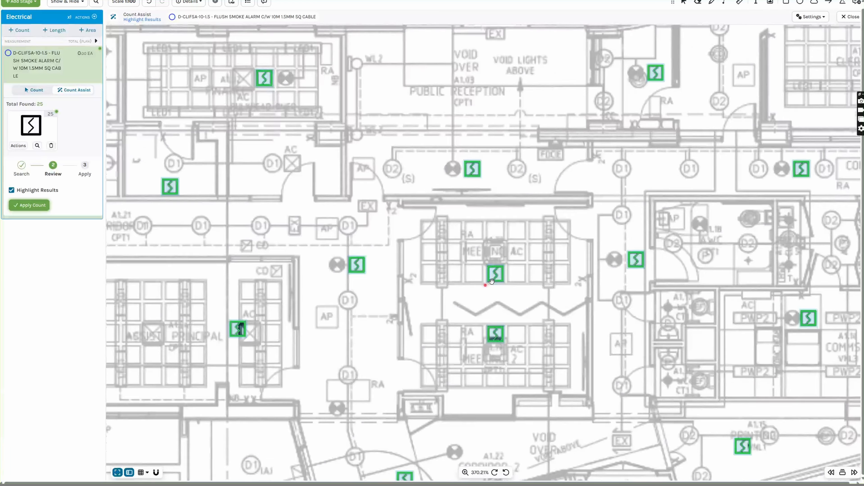
pyautogui.moveTo(618, 393); pyautogui.dragTo(280, 305)
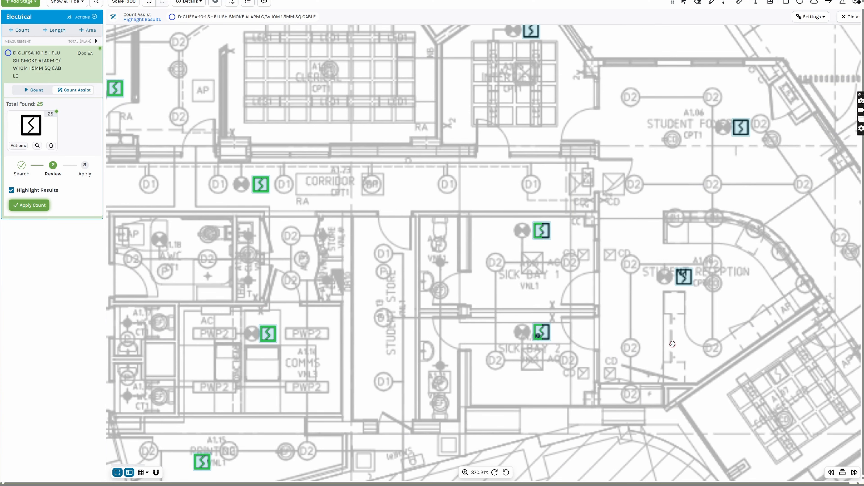
pyautogui.moveTo(666, 342); pyautogui.dragTo(475, 341)
pyautogui.moveTo(472, 292); pyautogui.dragTo(786, 134)
pyautogui.moveTo(486, 226); pyautogui.dragTo(823, 327)
pyautogui.moveTo(354, 327); pyautogui.dragTo(547, 167)
pyautogui.moveTo(417, 470); pyautogui.dragTo(559, 154)
pyautogui.moveTo(408, 375); pyautogui.dragTo(539, 72)
pyautogui.moveTo(382, 387); pyautogui.dragTo(523, 83)
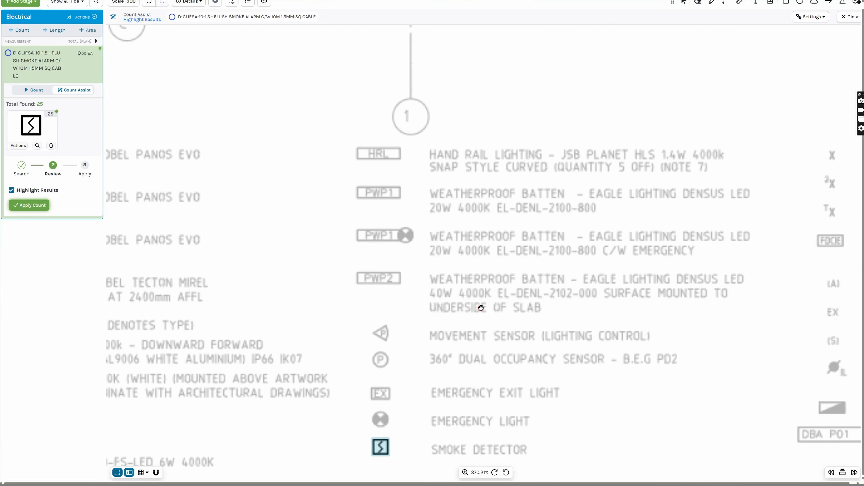
pyautogui.scroll(-2, 470, 289)
pyautogui.scroll(-2, 469, 286)
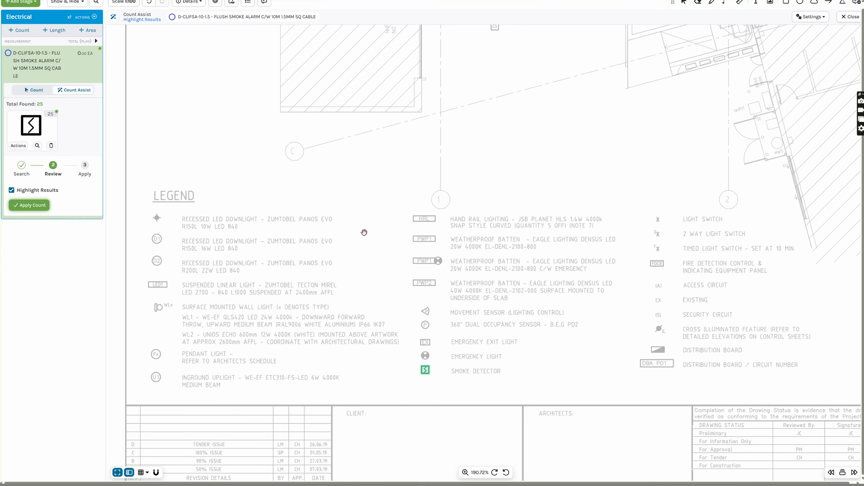
pyautogui.click(364, 234)
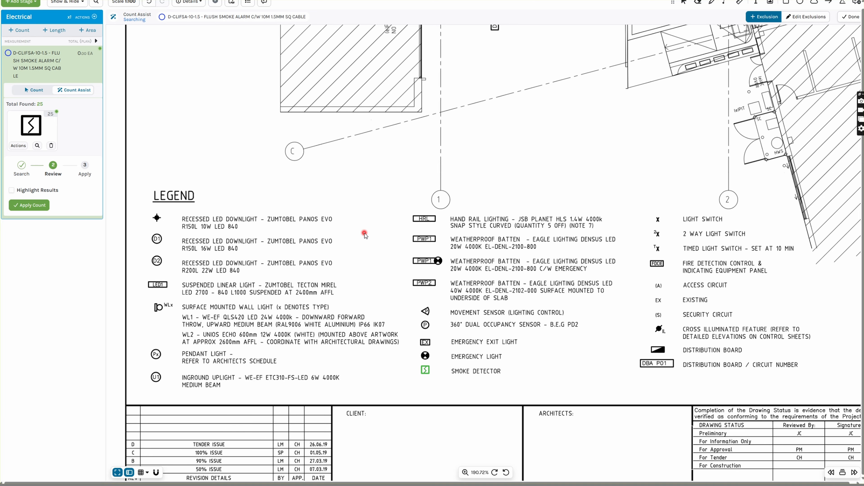
# Draw a square exclusion around the whole legend, excluding Count Assist results there for all count assist searches on this plan
pyautogui.click(770, 17)
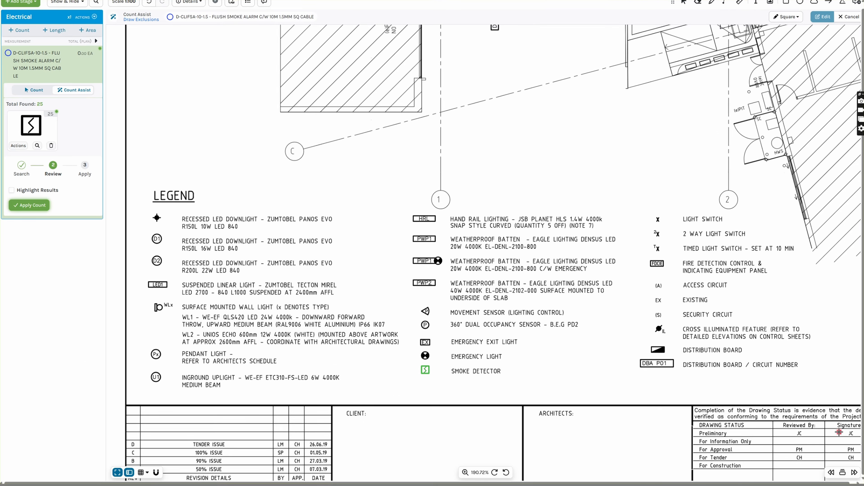
pyautogui.click(741, 52)
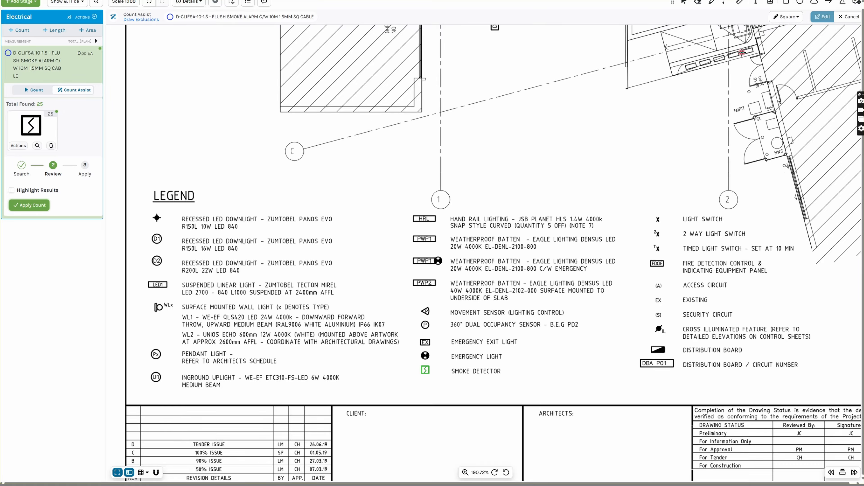
pyautogui.click(792, 21)
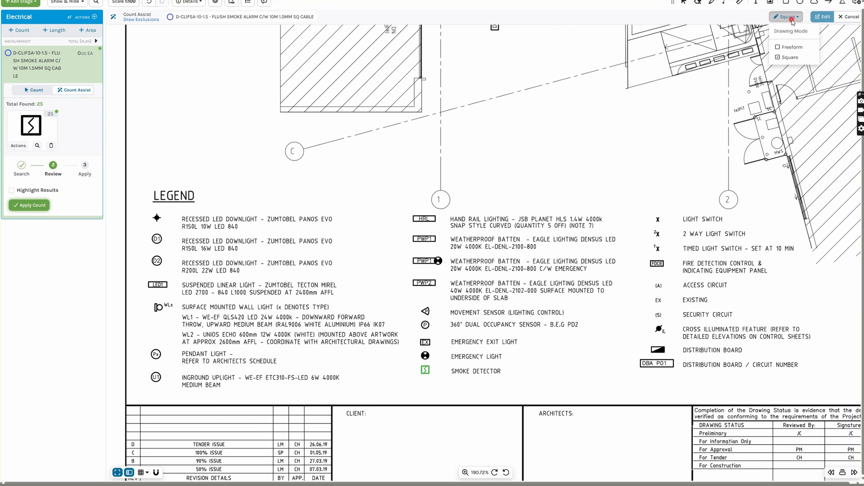
pyautogui.click(792, 22)
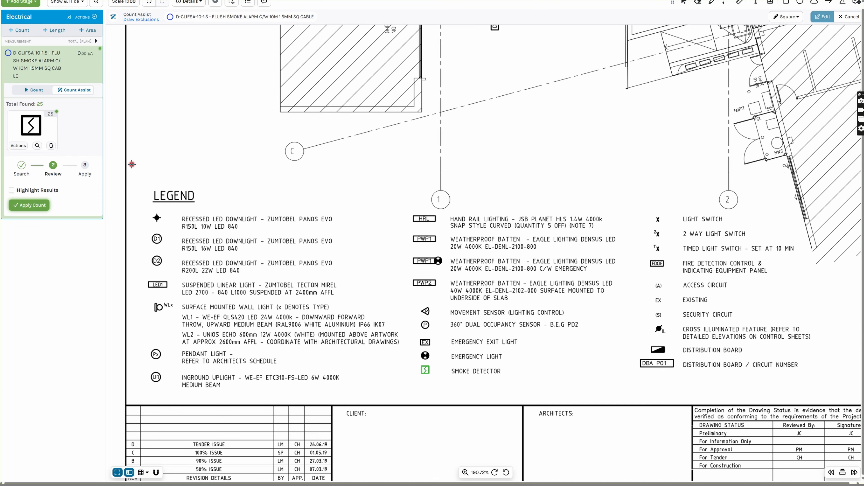
pyautogui.moveTo(131, 164)
pyautogui.mouseDown()
pyautogui.moveTo(169, 193)
pyautogui.moveTo(533, 350)
pyautogui.mouseUp()
pyautogui.moveTo(622, 365); pyautogui.dragTo(834, 397)
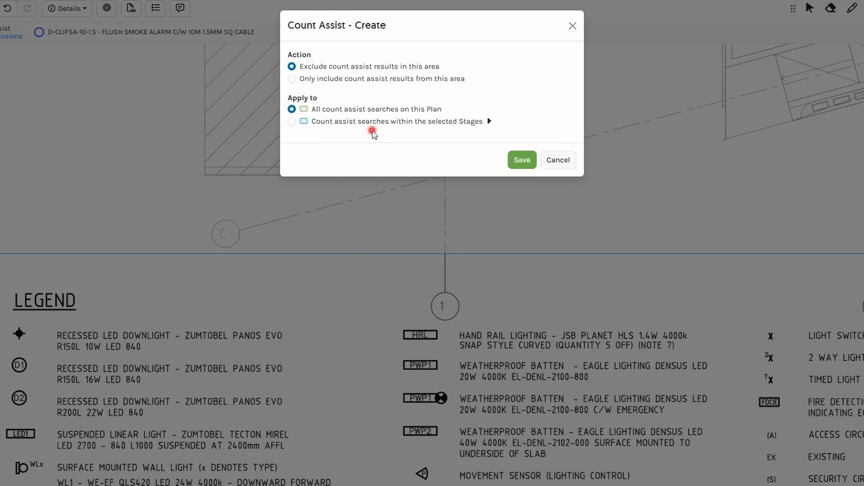
pyautogui.click(521, 165)
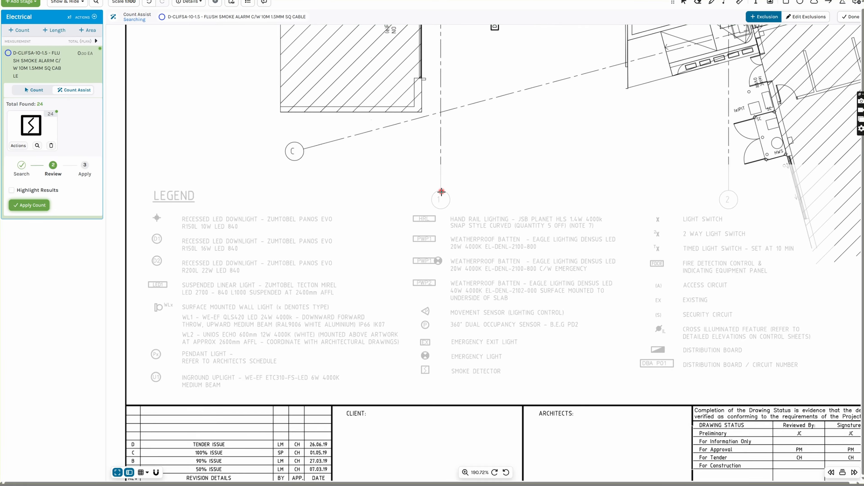
# Return to the floor plan rooms and apply the Count Assist results to the smoke alarm count
pyautogui.moveTo(526, 108); pyautogui.dragTo(448, 360)
pyautogui.moveTo(575, 216); pyautogui.dragTo(311, 287)
pyautogui.click(37, 205)
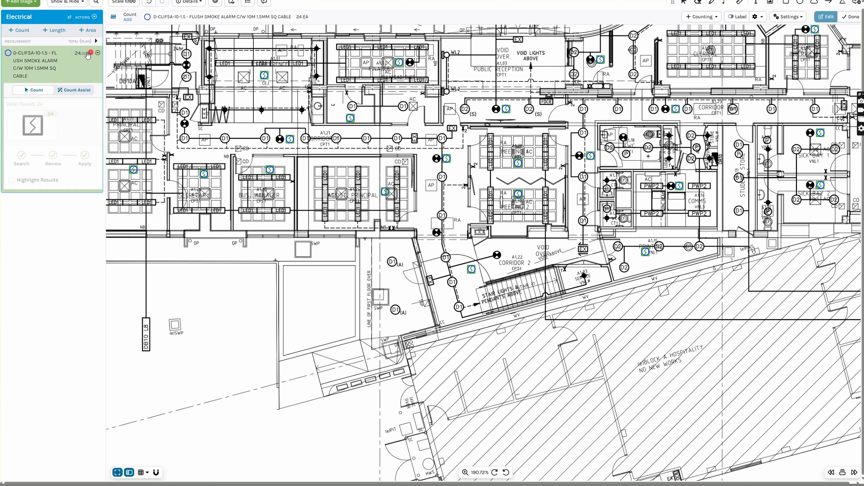
# Define a new Simpro One Off count described as D1 with a unit cost of 1 and an estimated time of 10 mins
pyautogui.click(19, 33)
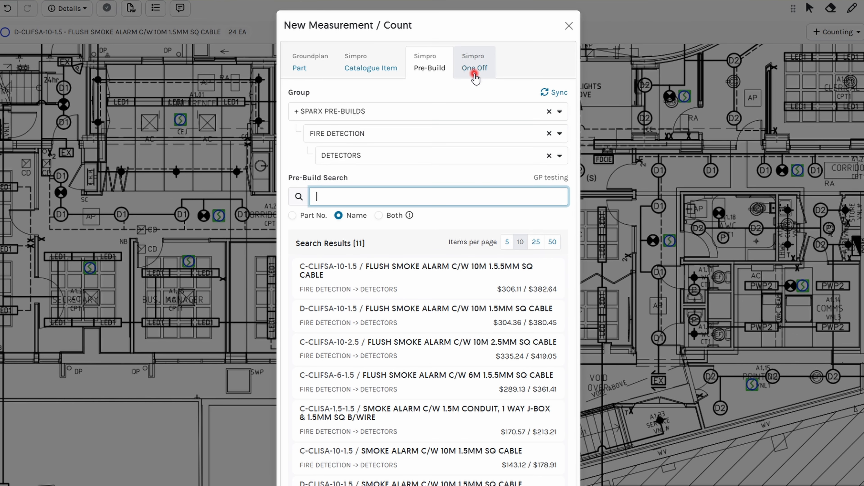
pyautogui.click(475, 69)
pyautogui.click(409, 112)
pyautogui.write('D1')
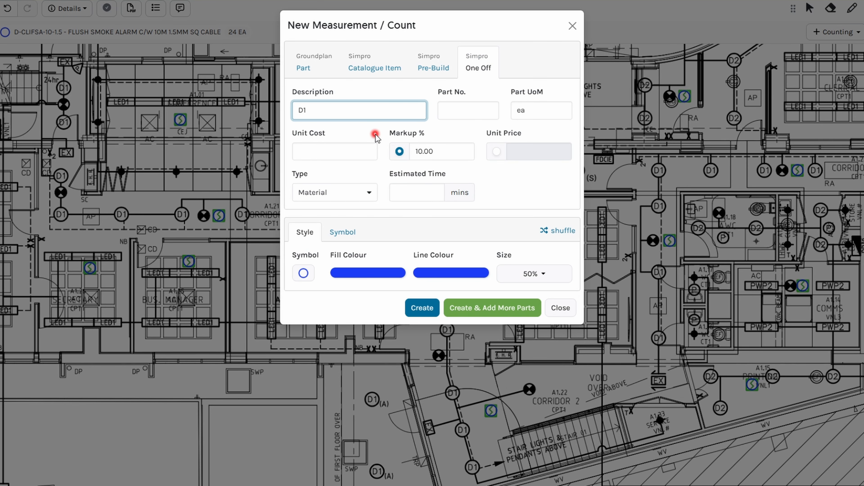
pyautogui.click(367, 147)
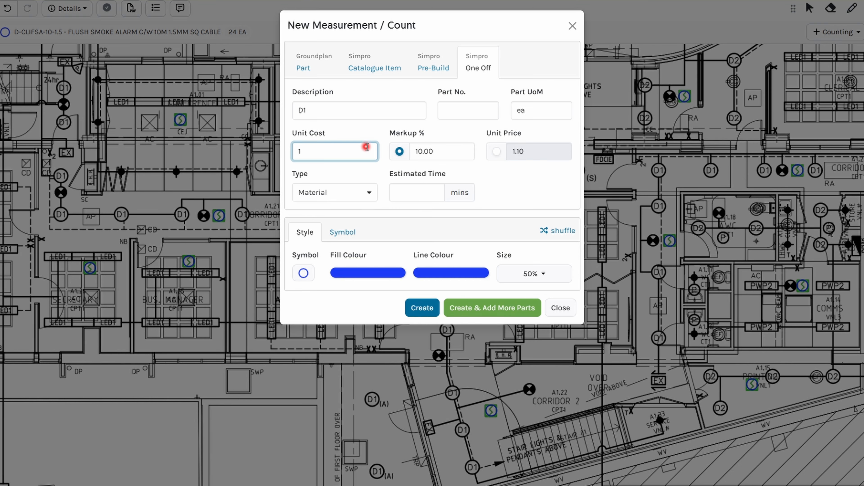
pyautogui.click(411, 192)
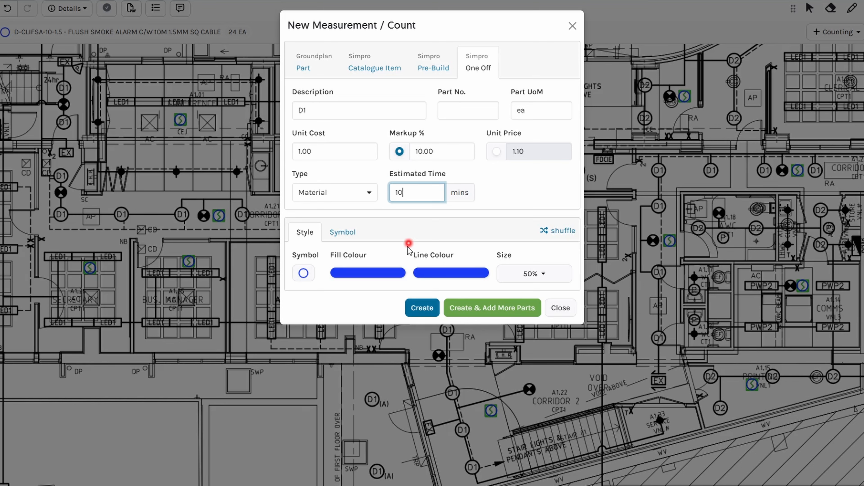
# Set the D1 count's fill and line colours to red and create it with the option to add more parts
pyautogui.click(353, 274)
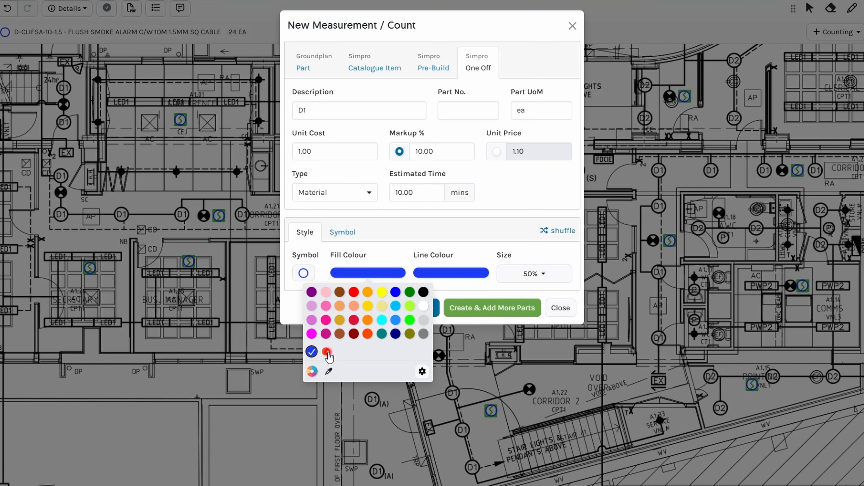
pyautogui.click(325, 351)
pyautogui.click(439, 273)
pyautogui.click(410, 352)
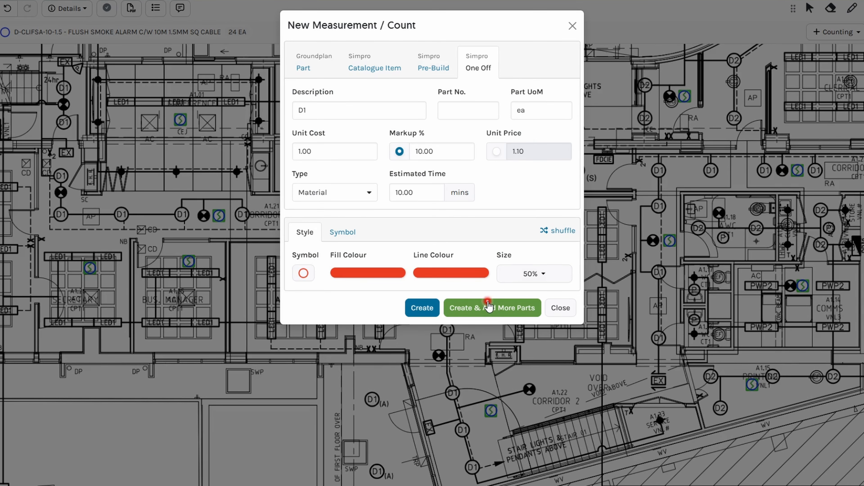
pyautogui.click(487, 308)
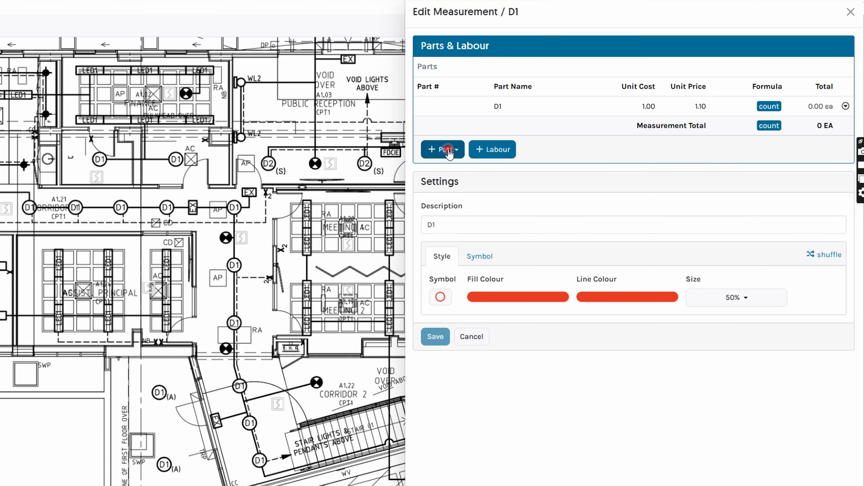
# Add the Simpro pre-build "Downlight install (excl fitting)- Commercial 10m" to the D1 measurement's parts and close its settings
pyautogui.click(449, 152)
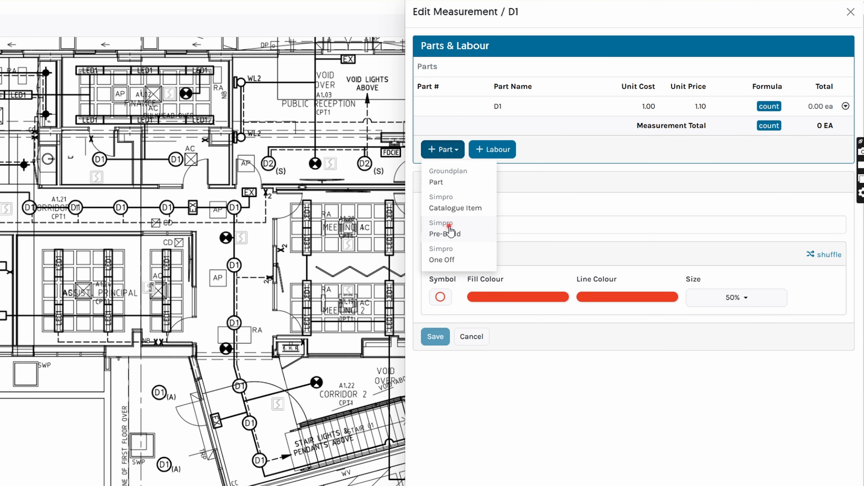
pyautogui.click(447, 233)
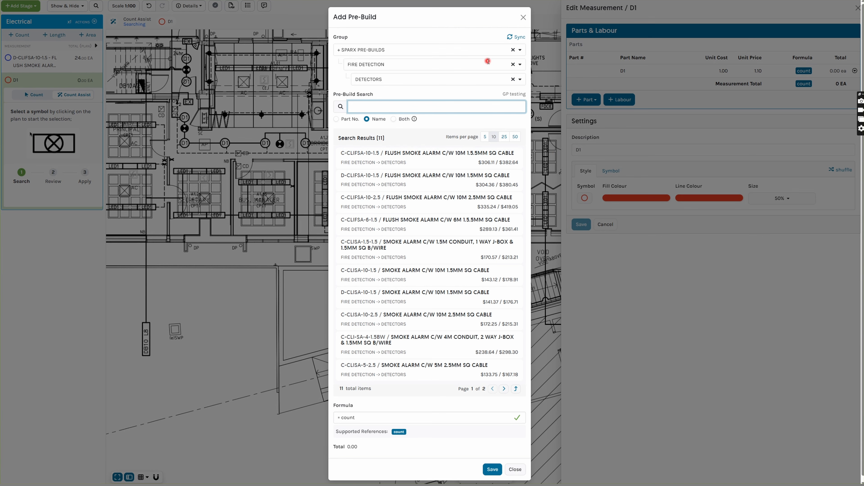
pyautogui.click(512, 49)
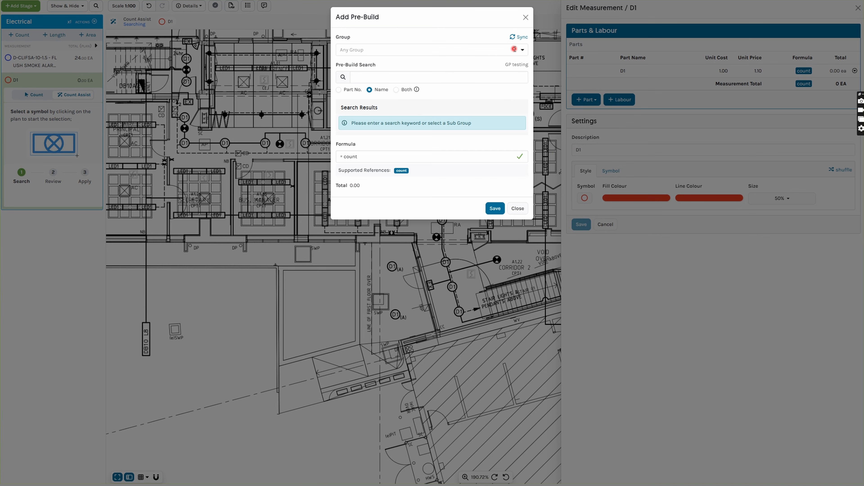
pyautogui.click(434, 77)
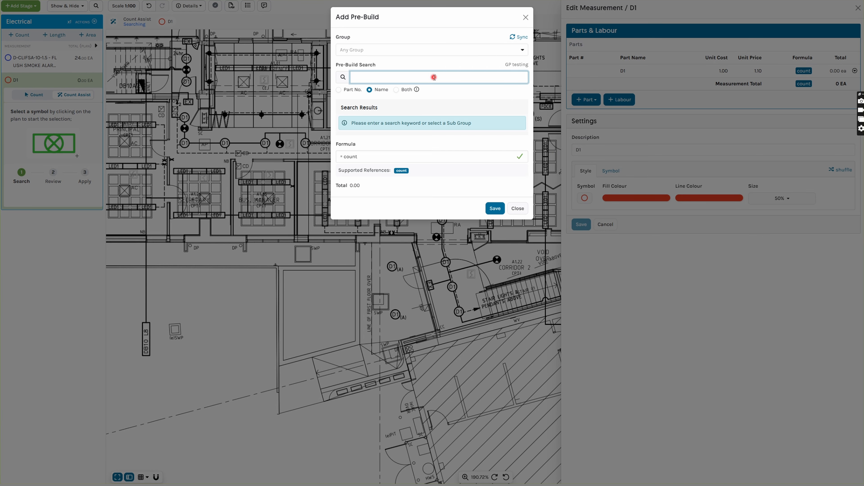
pyautogui.write('commercial')
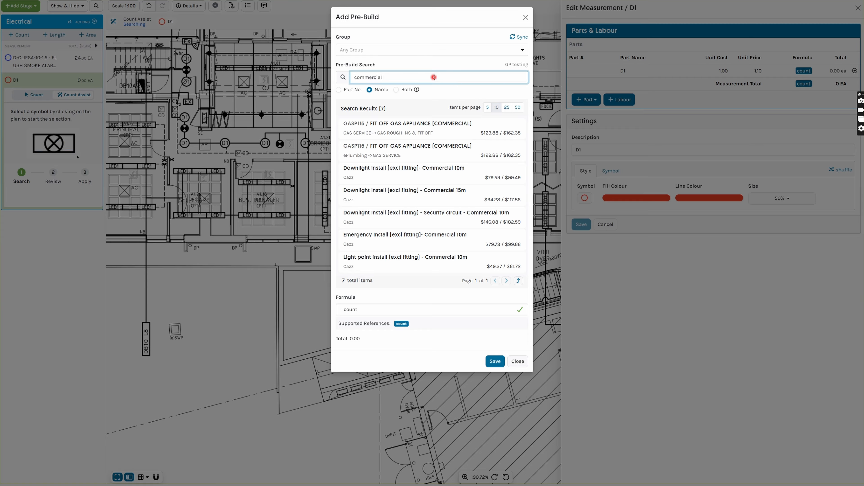
pyautogui.click(435, 176)
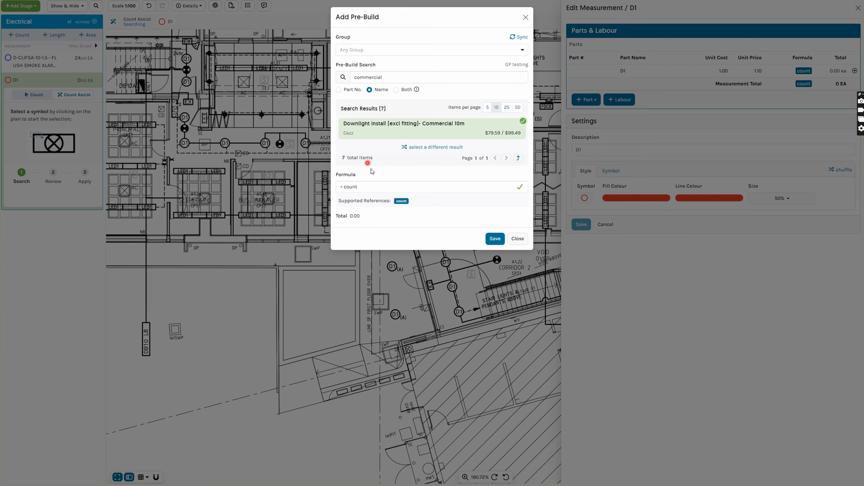
pyautogui.click(496, 240)
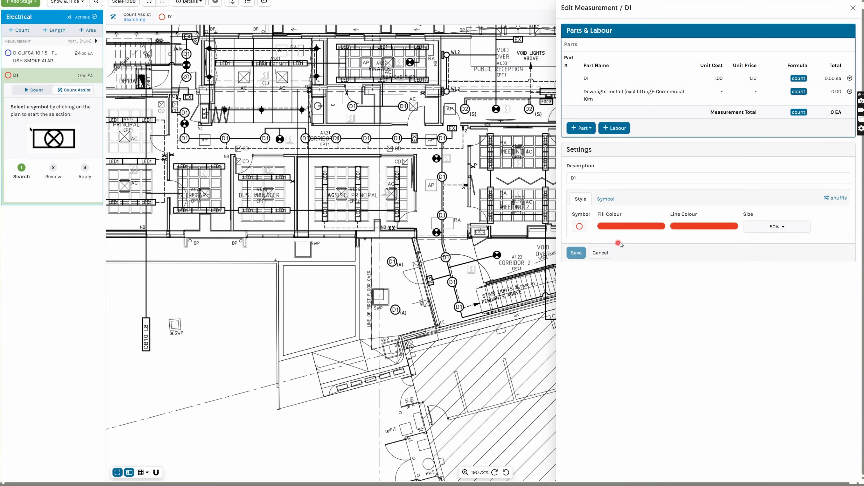
pyautogui.click(600, 254)
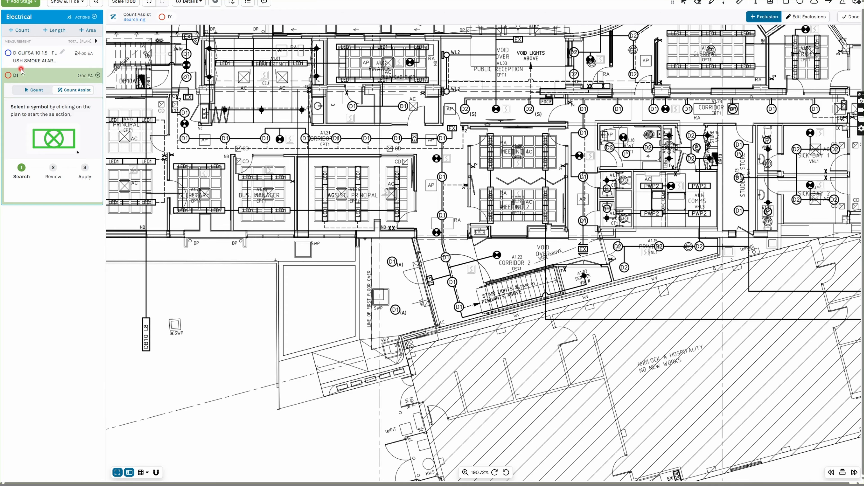
# Select a D1 downlight symbol in the corridor beside Meeting 1 as the Count Assist search symbol
pyautogui.click(78, 83)
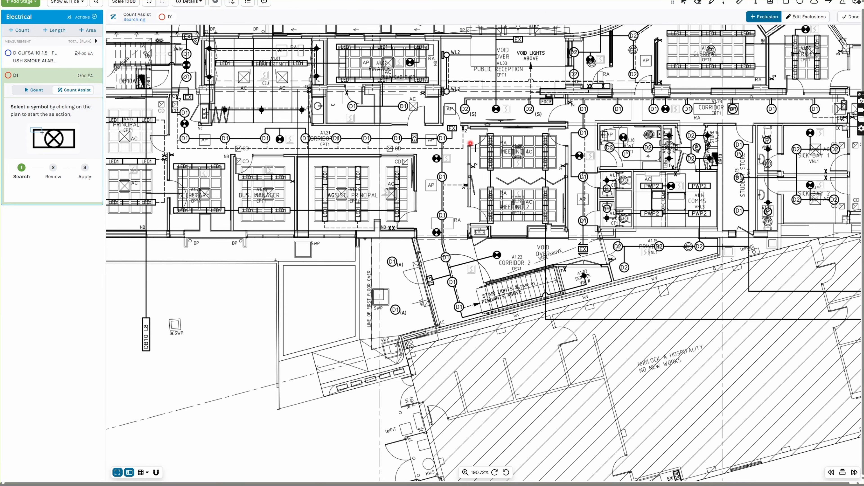
pyautogui.scroll(5, 451, 177)
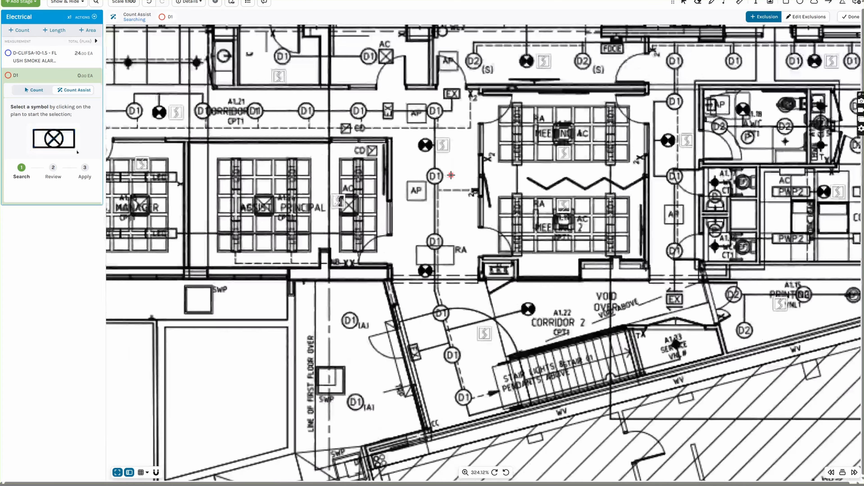
pyautogui.scroll(1, 450, 175)
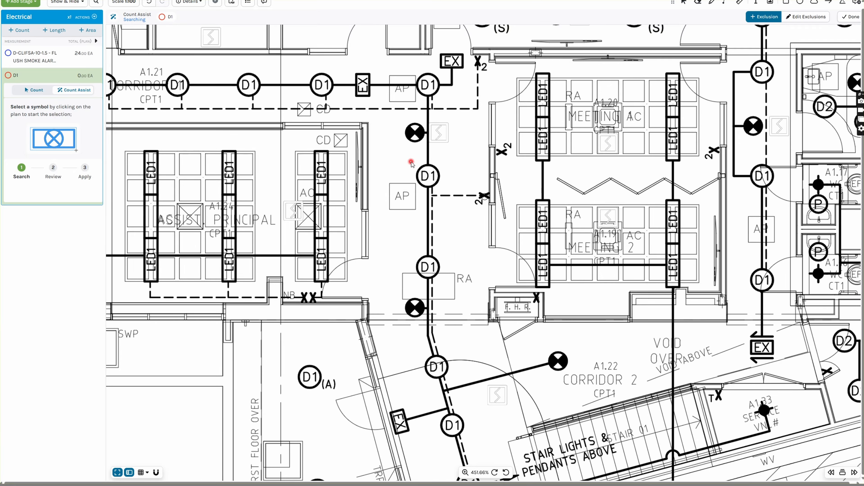
pyautogui.moveTo(410, 162); pyautogui.dragTo(447, 187)
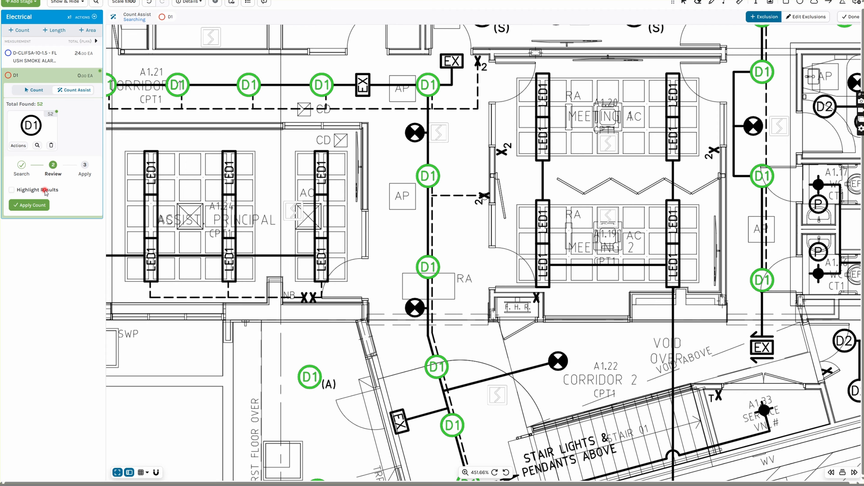
# Highlight the D1 Count Assist results and examine the matches across the plan, including the outdoor symbols by the ramp
pyautogui.click(12, 190)
pyautogui.scroll(-5, 488, 147)
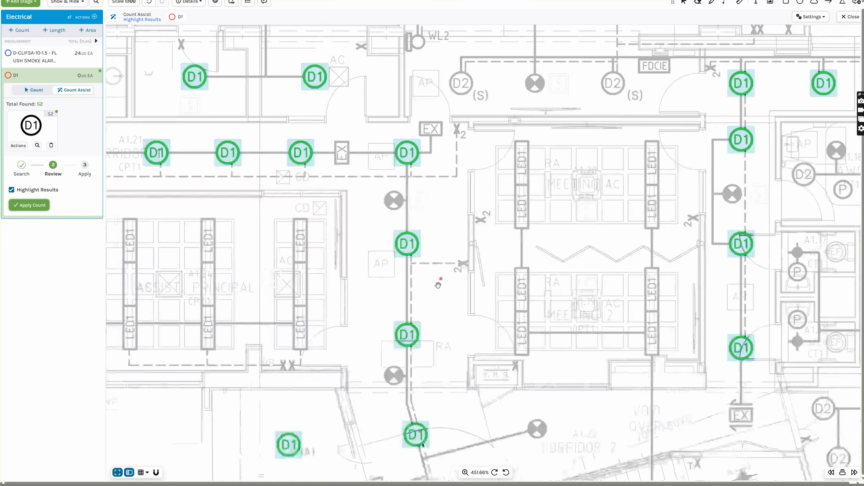
pyautogui.scroll(4, 511, 209)
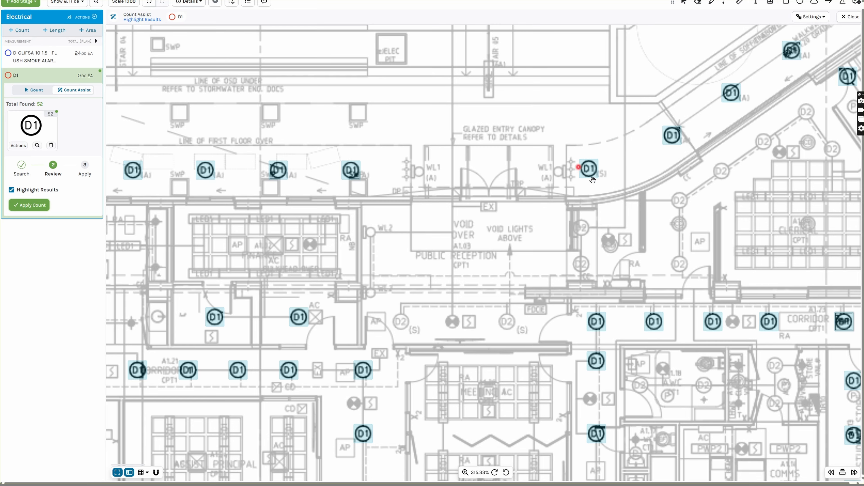
pyautogui.hscroll(7, 794, 232)
pyautogui.scroll(2, 793, 233)
pyautogui.scroll(-4, 793, 233)
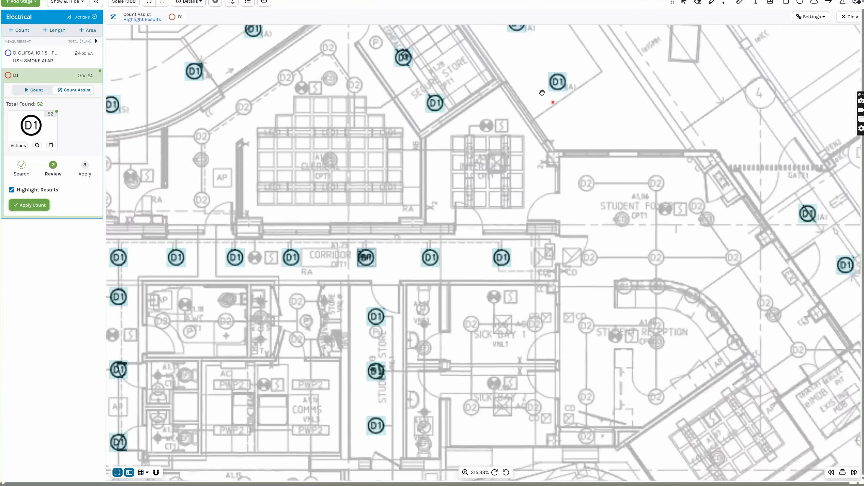
pyautogui.hscroll(10, 793, 232)
pyautogui.moveTo(555, 256); pyautogui.dragTo(531, 227)
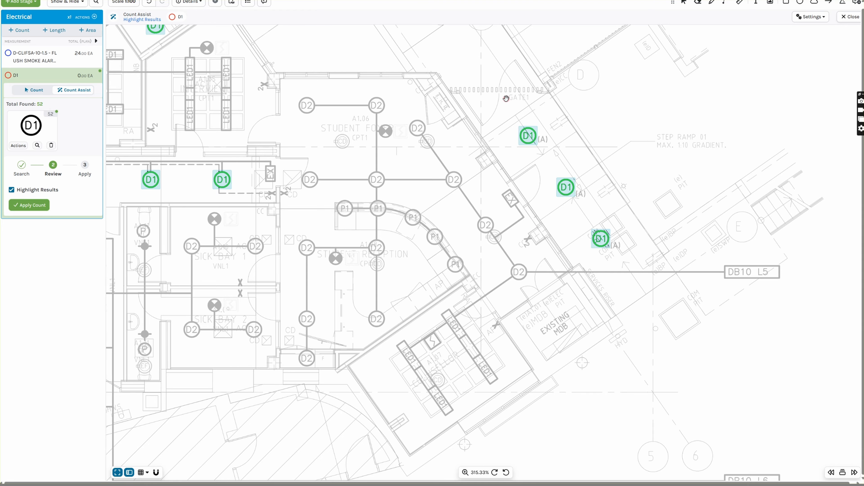
pyautogui.click(565, 157)
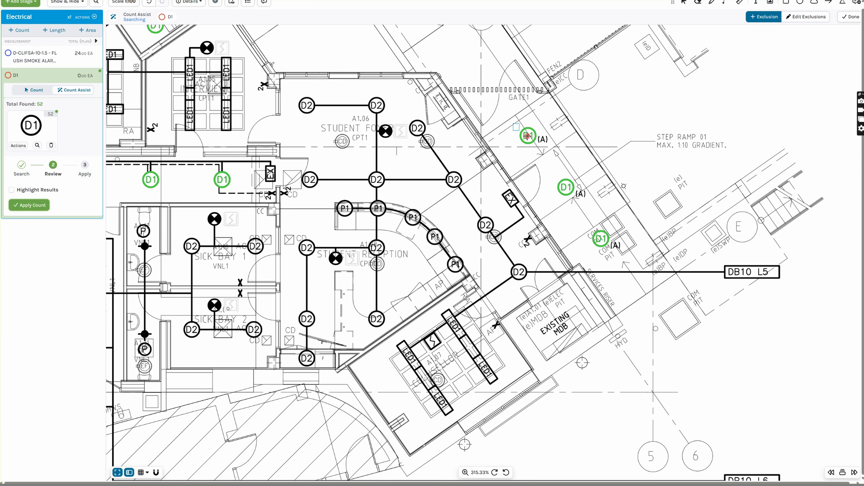
# Search for the D1 symbol including its (A) label with Count Assist, highlight its matches and exclude that variant from the results
pyautogui.moveTo(513, 123); pyautogui.dragTo(555, 146)
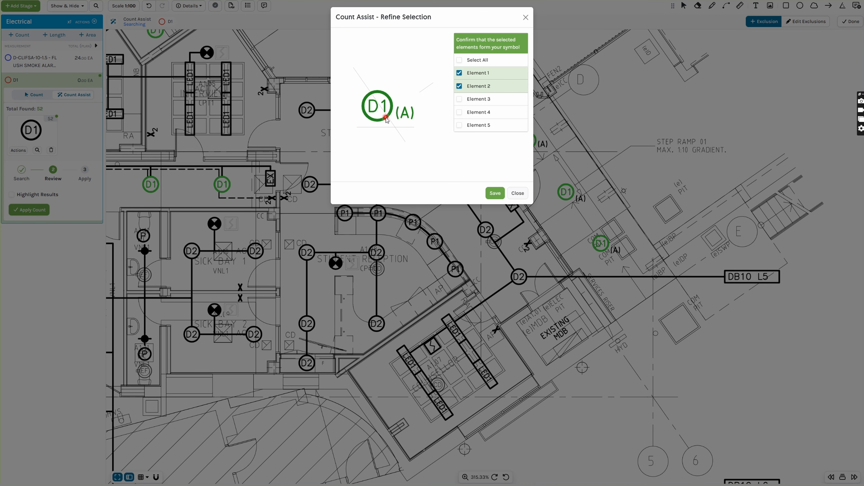
pyautogui.click(494, 193)
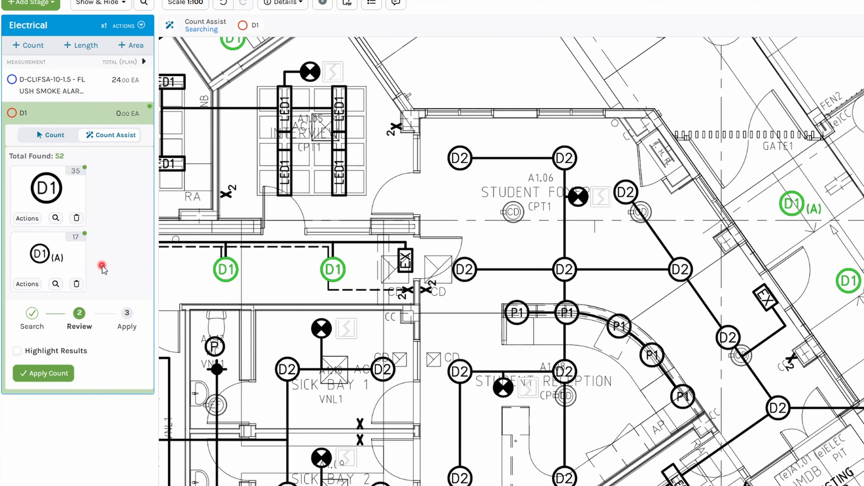
pyautogui.click(56, 284)
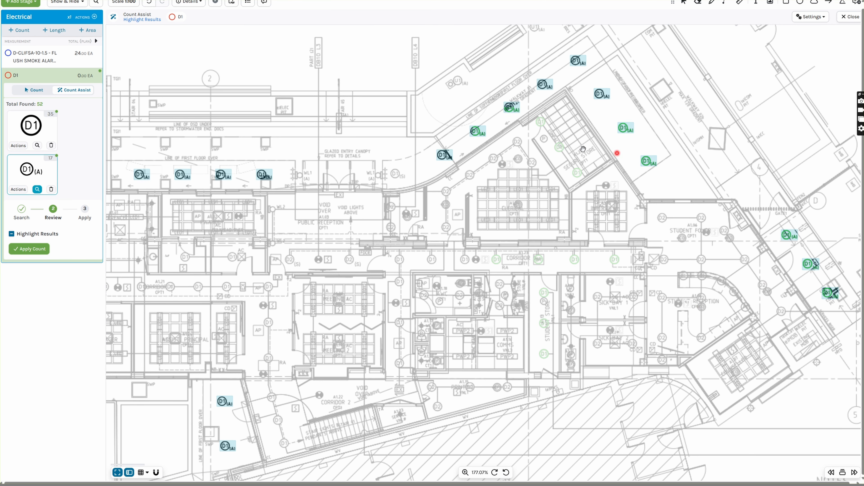
pyautogui.moveTo(280, 256); pyautogui.dragTo(299, 226)
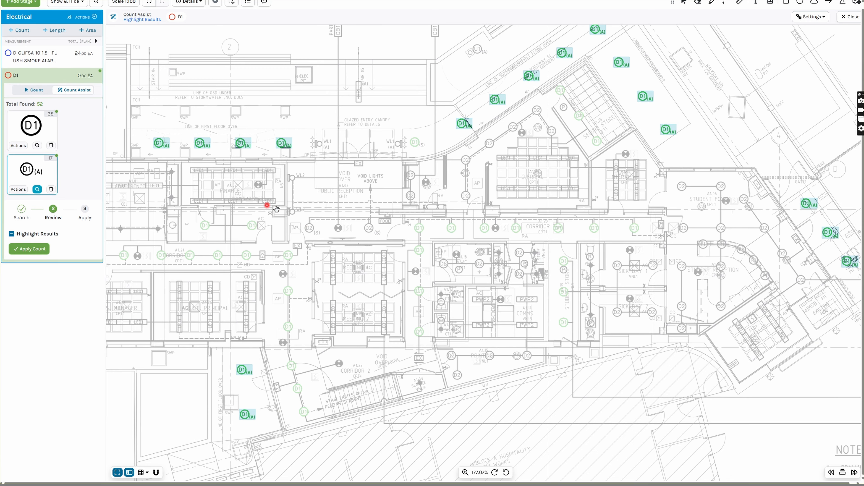
pyautogui.click(15, 190)
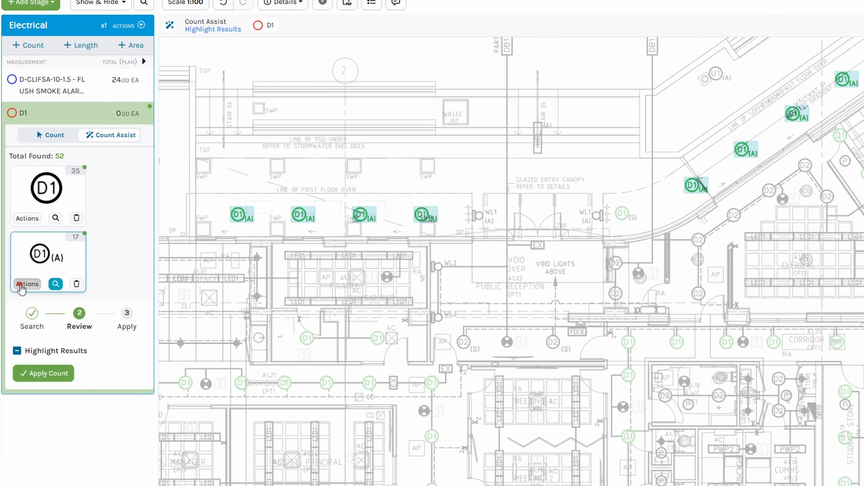
pyautogui.click(32, 261)
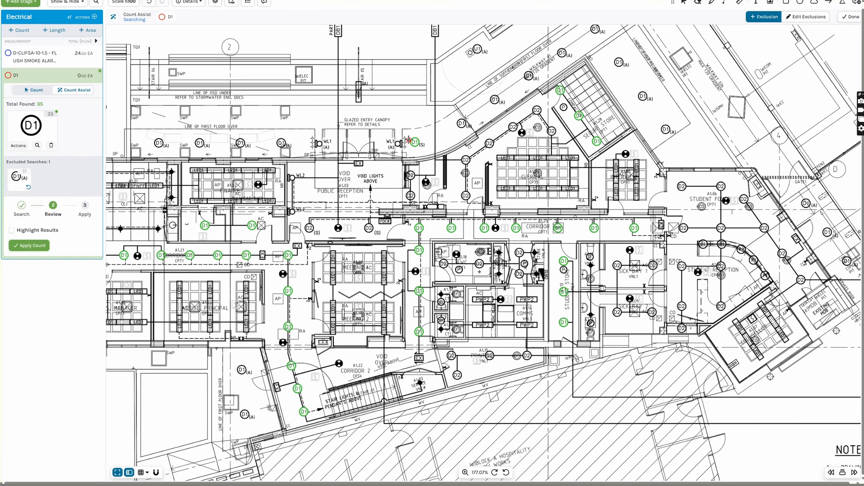
# Search for the D1 (S) symbol beside the glazed entry canopy with Count Assist and exclude that variant from the results
pyautogui.moveTo(408, 136); pyautogui.dragTo(429, 150)
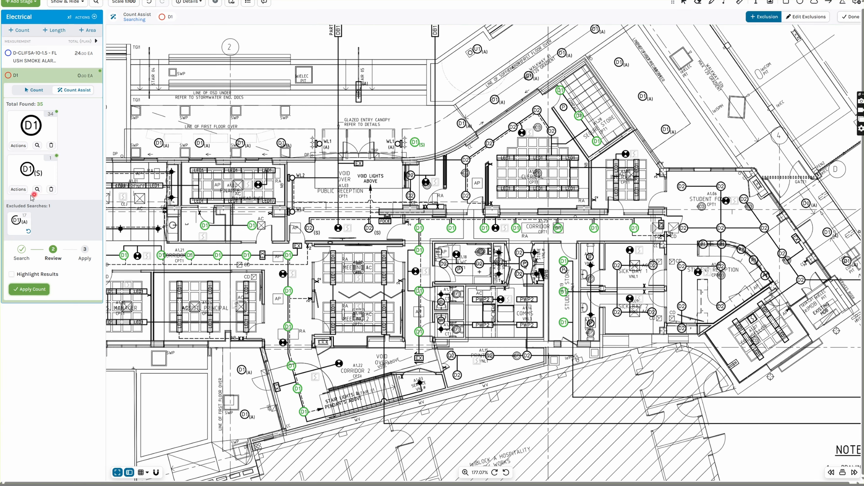
pyautogui.click(18, 189)
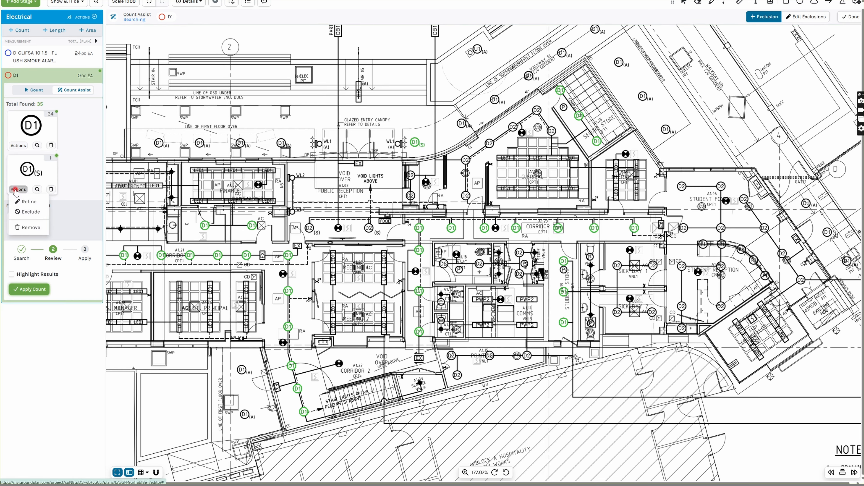
pyautogui.click(27, 212)
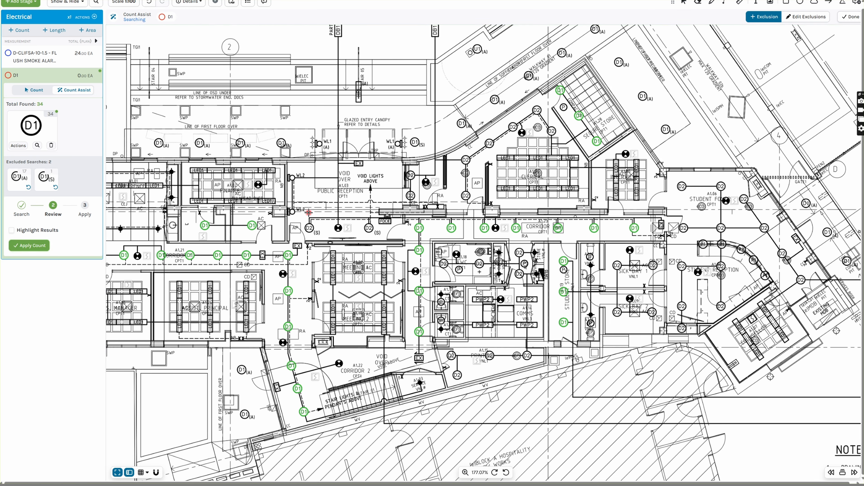
# Apply the Count Assist results to the D1 count and check the quantities in its parts and settings
pyautogui.click(33, 245)
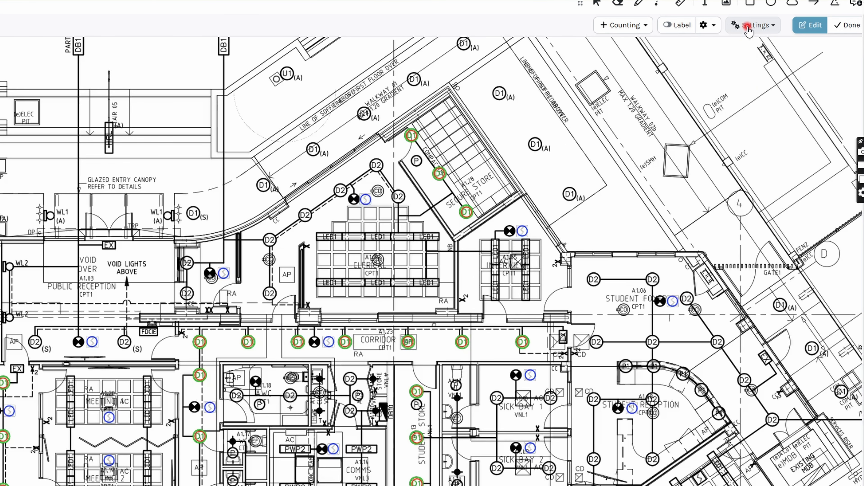
pyautogui.click(748, 30)
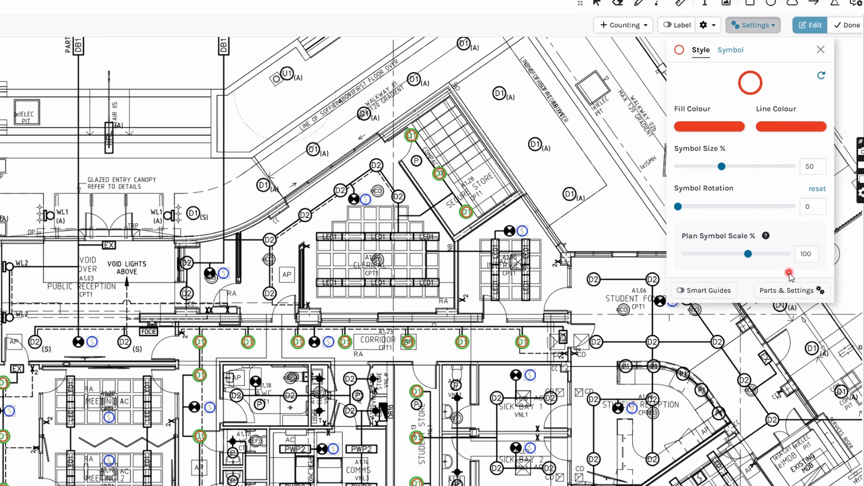
pyautogui.click(789, 292)
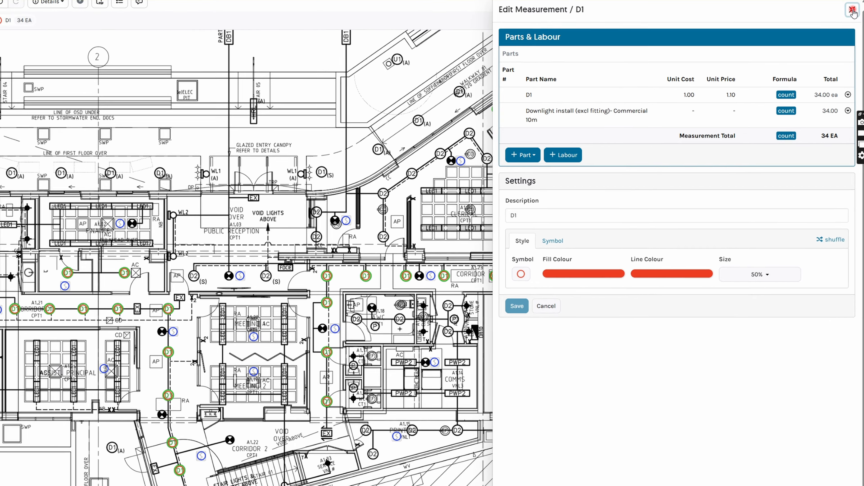
pyautogui.click(850, 12)
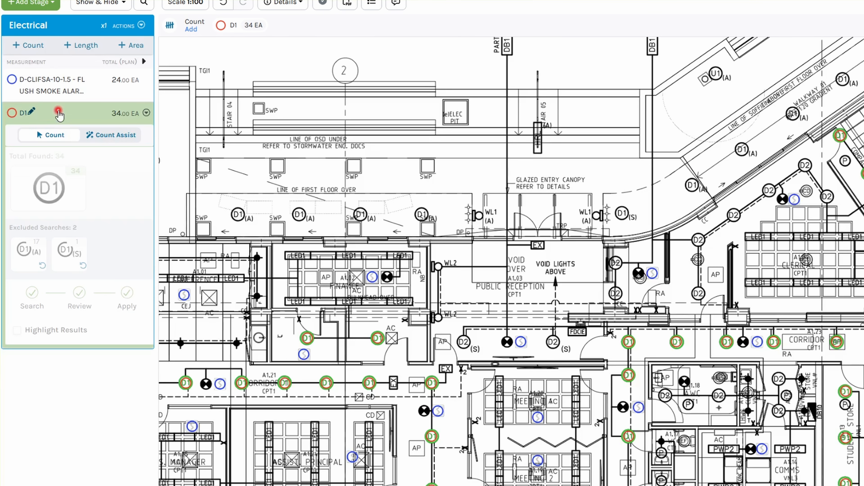
# Copy the D1 measurement within the current Electrical stage under the new name D1(a)
pyautogui.click(147, 113)
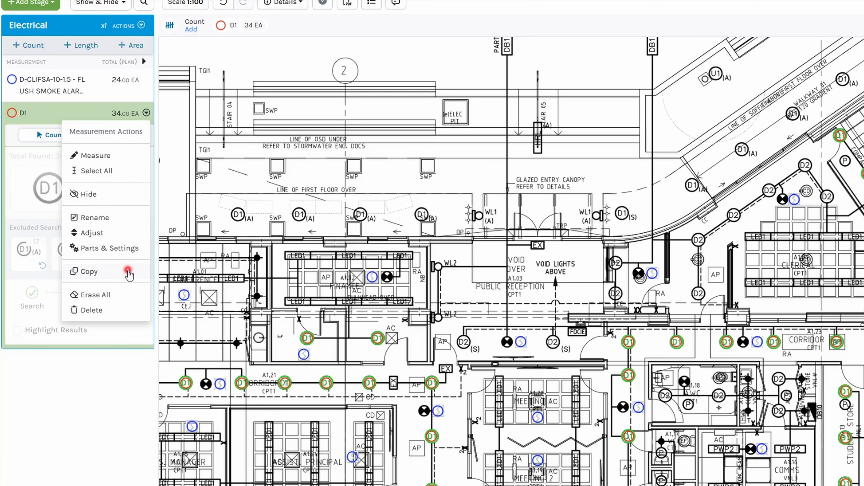
pyautogui.click(127, 269)
pyautogui.write('(a')
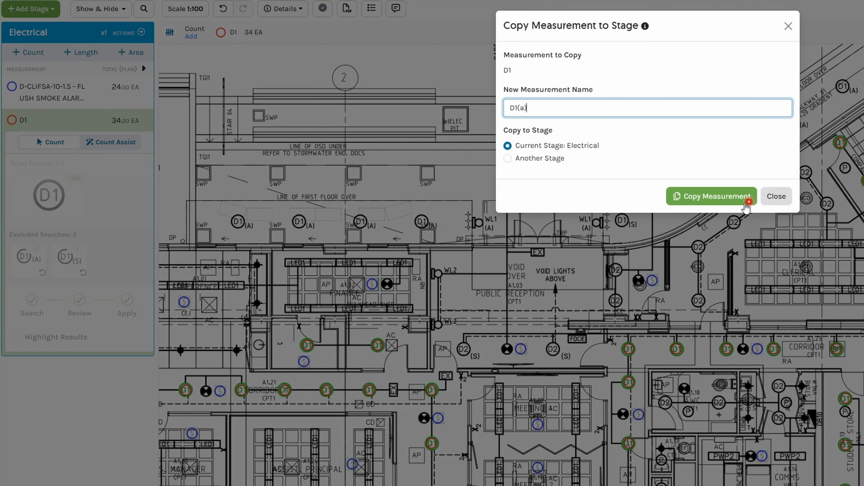
pyautogui.click(742, 197)
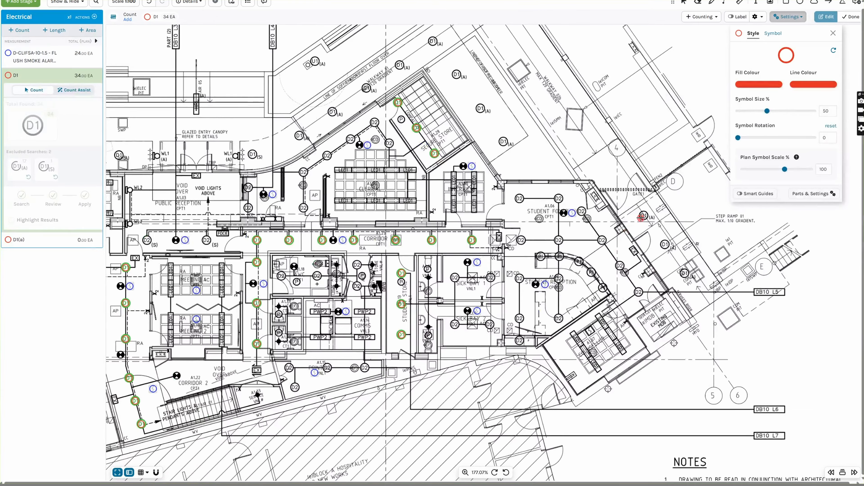
# Place one manual D1 count on the plan near GATE1 and finish counting
pyautogui.click(636, 208)
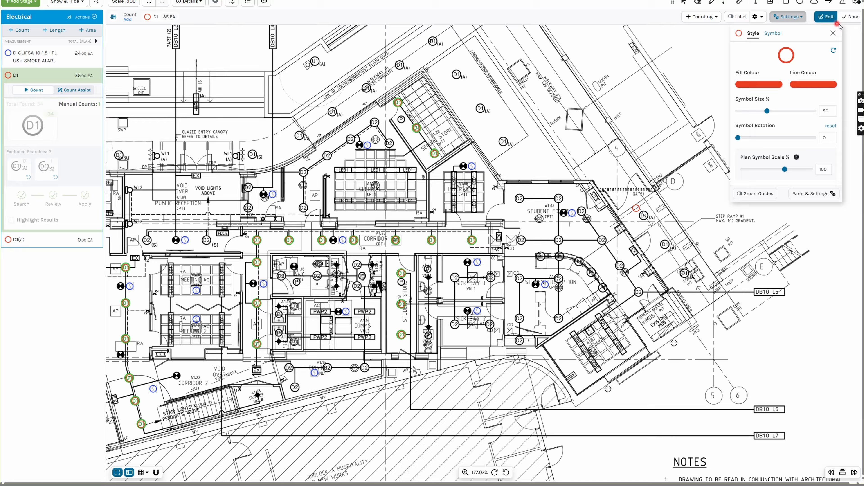
pyautogui.click(834, 32)
pyautogui.click(847, 17)
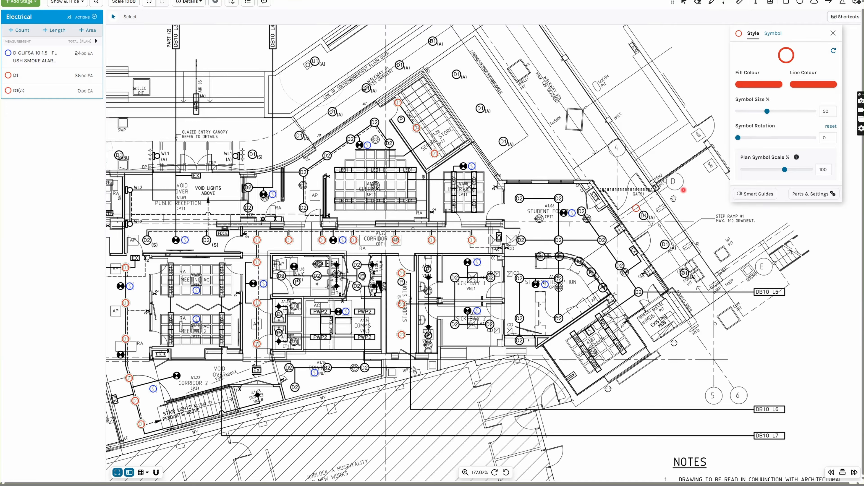
# Delete the manual D1 count near GATE1 and search for the adjacent D1 (A) symbol with Count Assist under D1(a), using only Elements 1 and 2
pyautogui.click(639, 211)
pyautogui.press('Delete')
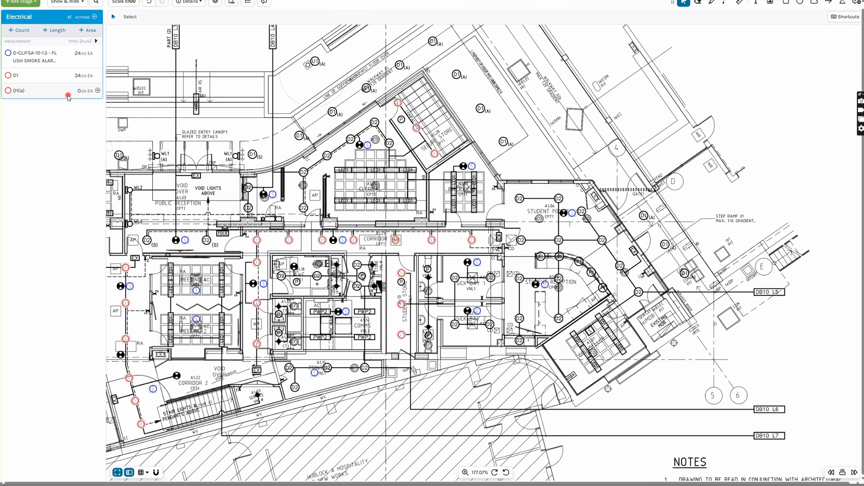
pyautogui.click(64, 93)
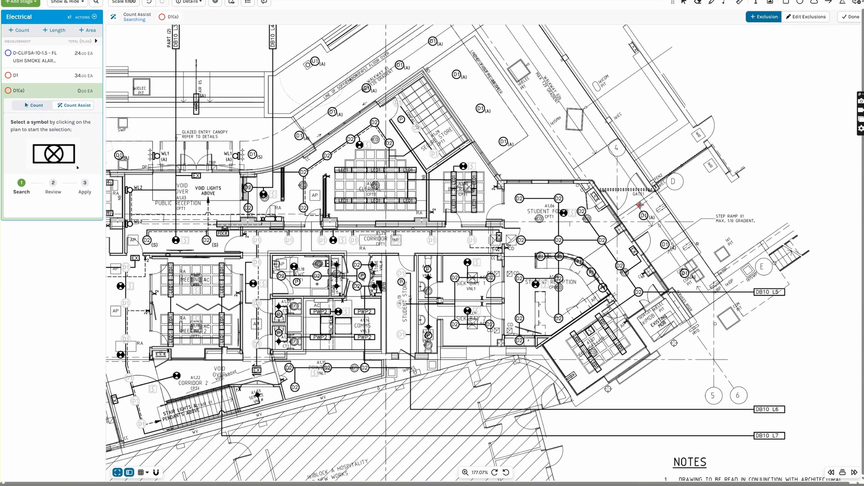
pyautogui.click(644, 216)
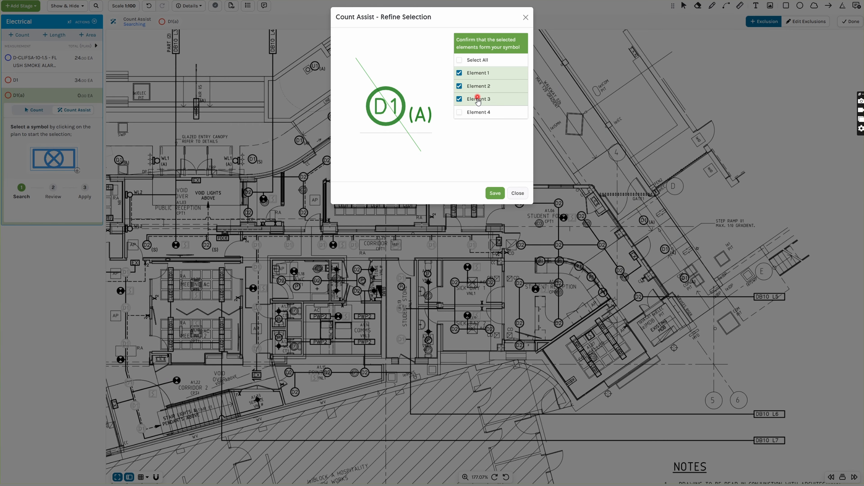
pyautogui.click(476, 100)
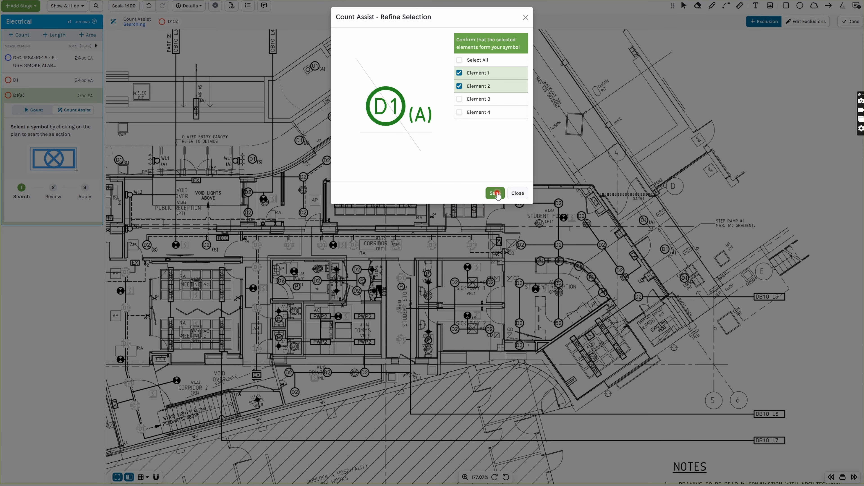
pyautogui.click(495, 193)
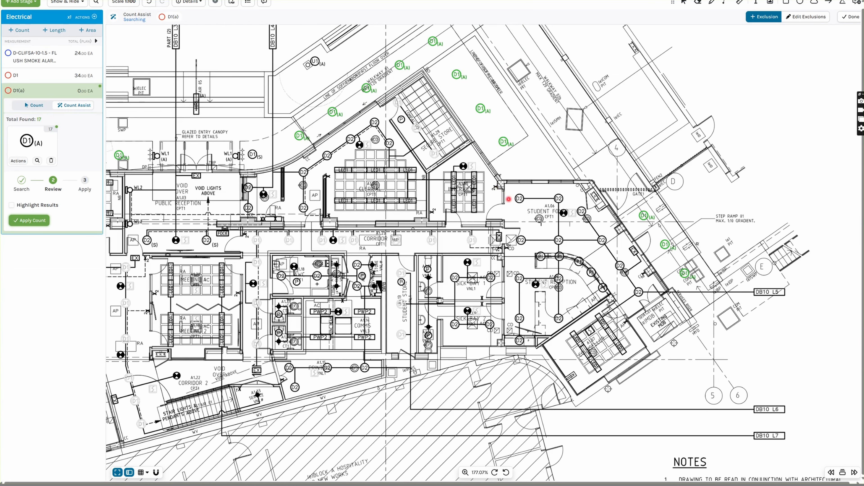
# Review the Count Assist matches across the plan and apply them to the D1(a) count
pyautogui.moveTo(246, 227); pyautogui.dragTo(335, 194)
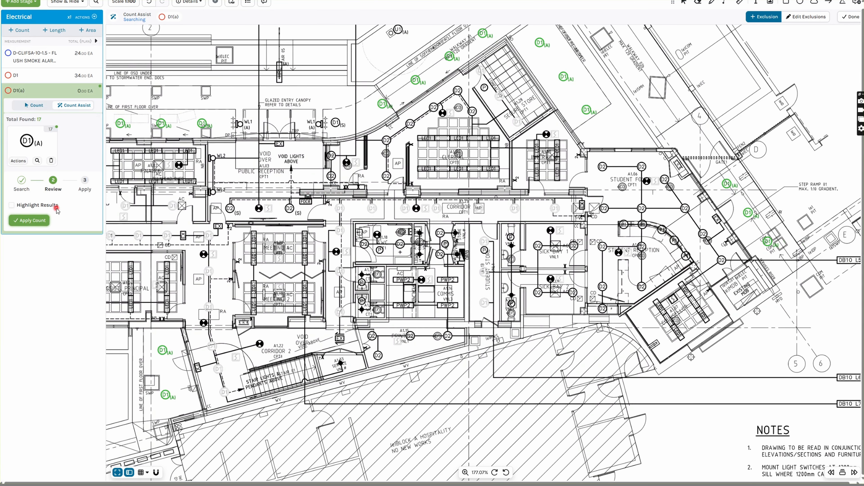
pyautogui.click(34, 220)
pyautogui.click(34, 219)
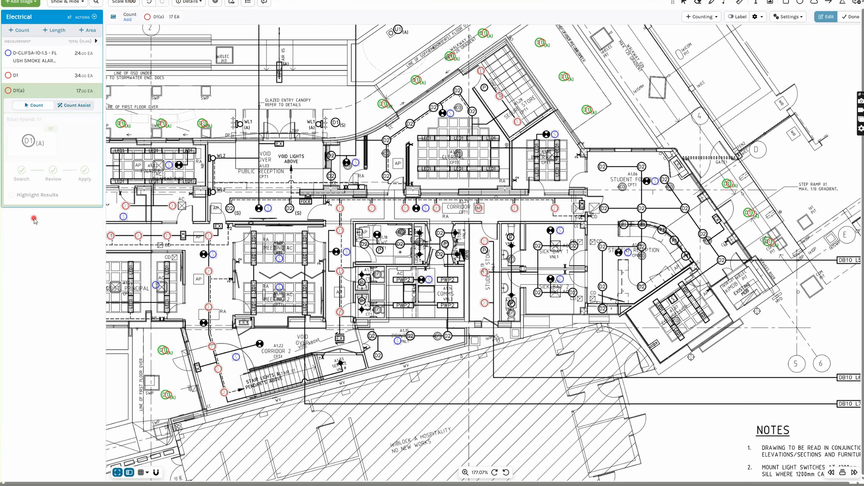
# Delete the Downlight install (excl fitting)- Commercial 10m part from the D1(a) measurement's parts
pyautogui.click(792, 18)
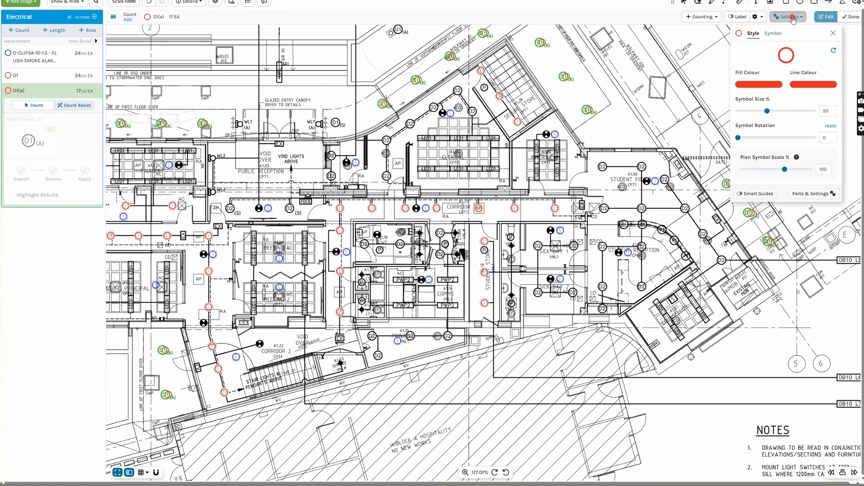
pyautogui.click(817, 197)
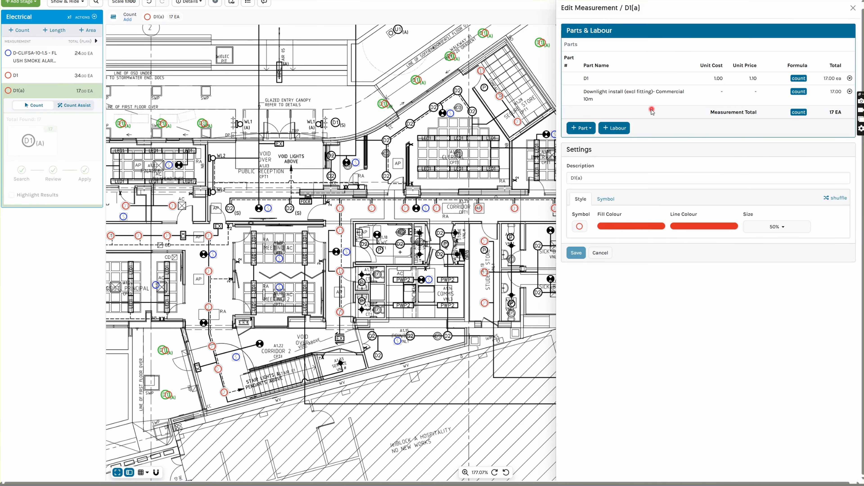
pyautogui.click(846, 95)
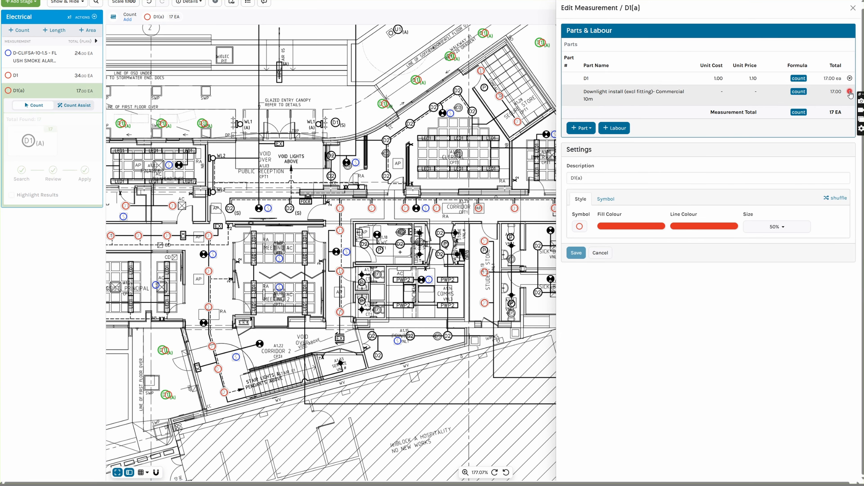
pyautogui.click(825, 144)
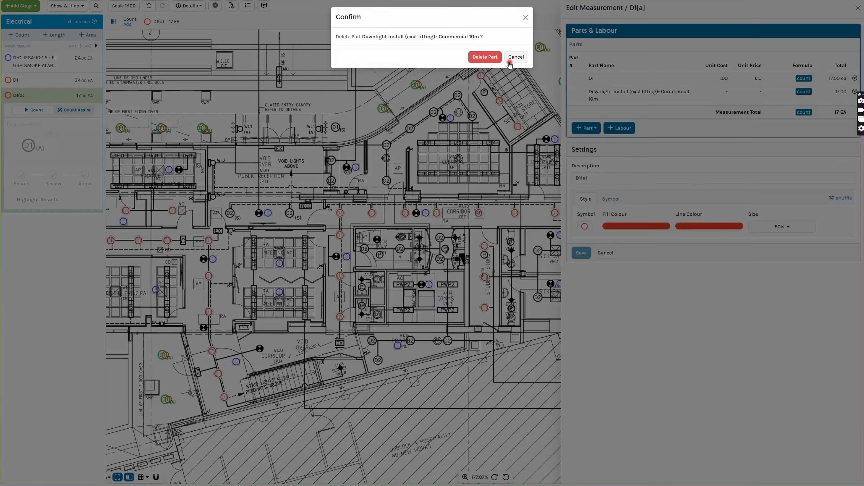
pyautogui.click(489, 57)
# Add the Simpro pre-build Emergency install (excl fitting)- Commercial 10m to D1(a), searching for "commercial", and close the measurement settings
pyautogui.click(586, 99)
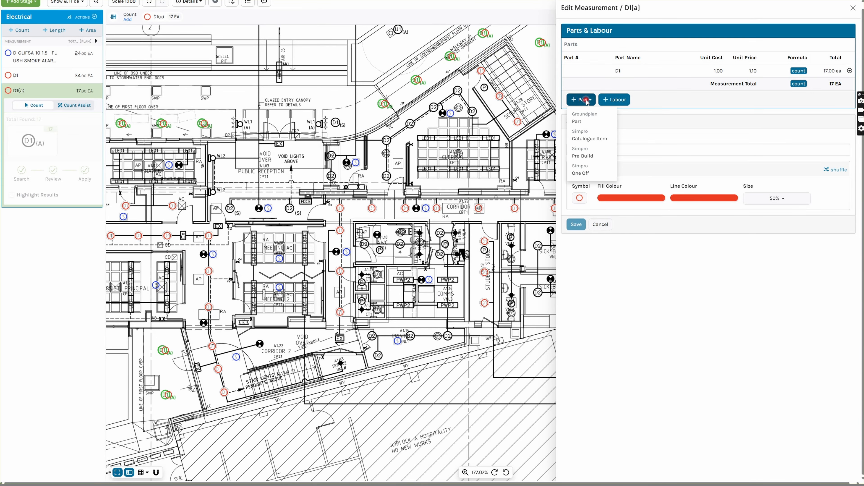
pyautogui.click(595, 154)
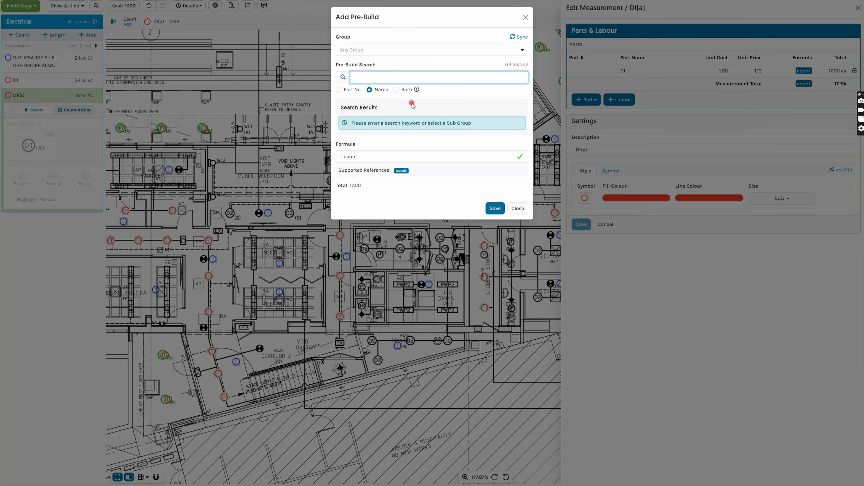
pyautogui.write('commercial')
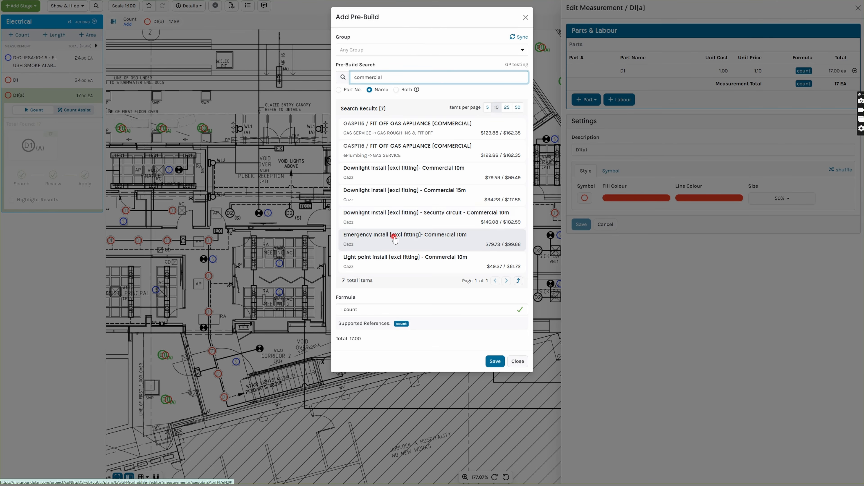
pyautogui.click(369, 243)
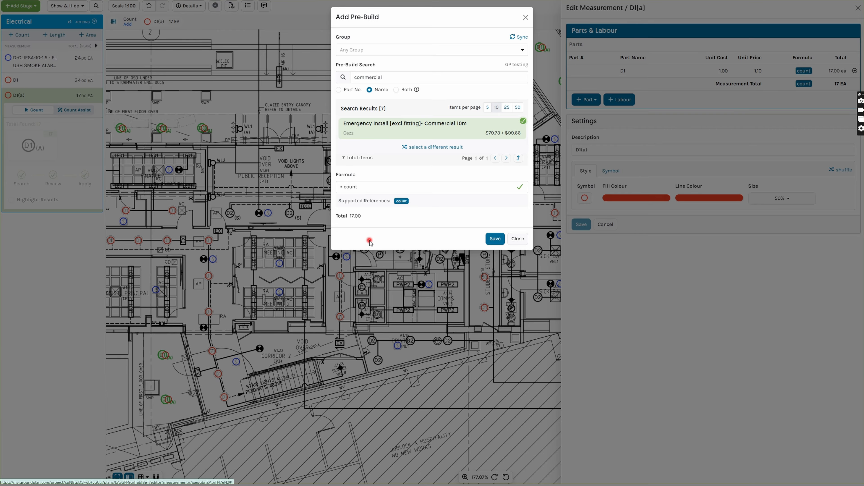
pyautogui.click(494, 239)
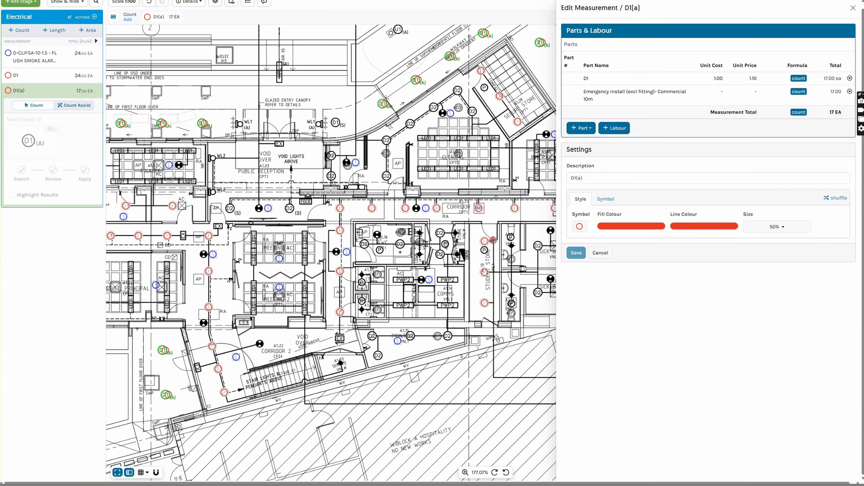
pyautogui.click(853, 9)
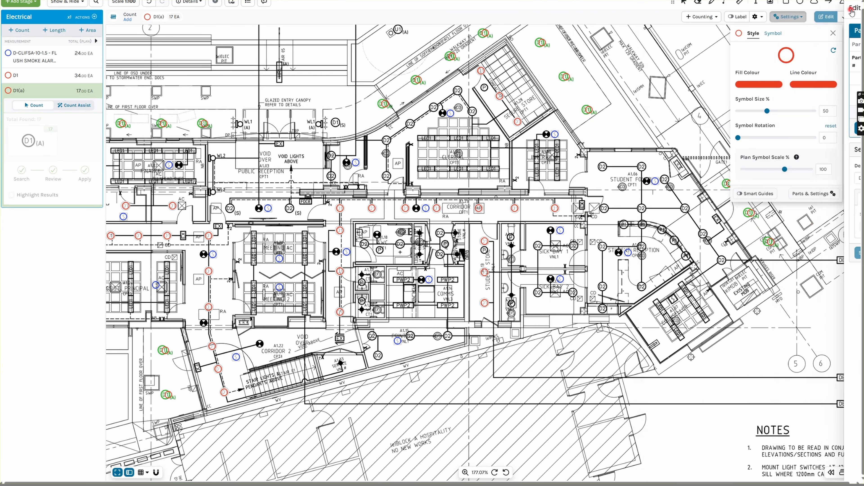
# Check the Electrical stage's part totals on the Simpro push page, then return to the ground floor lighting plan in fullscreen
pyautogui.click(117, 472)
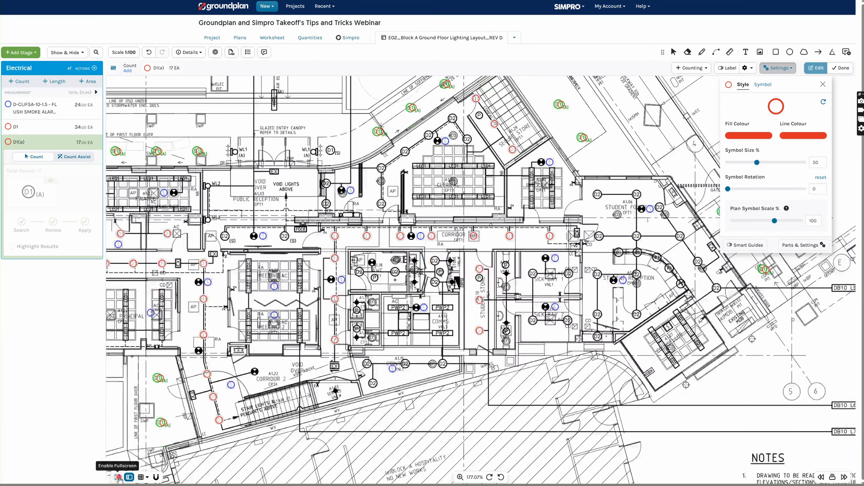
pyautogui.click(351, 41)
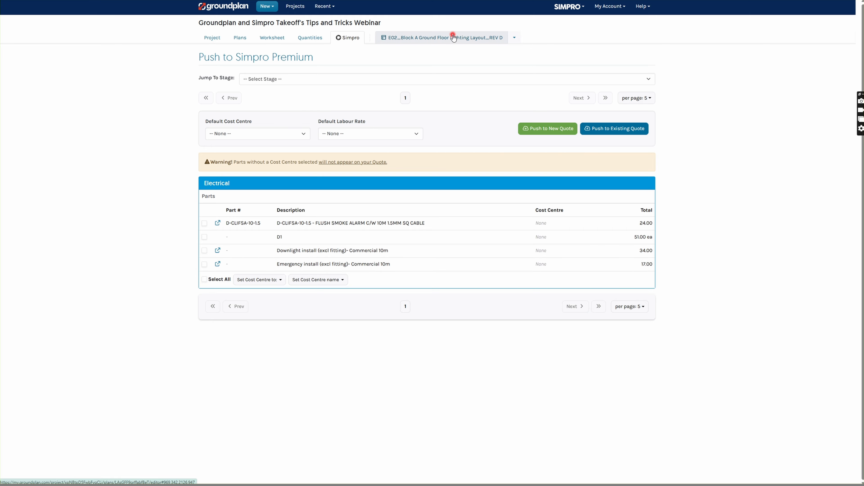
pyautogui.click(422, 38)
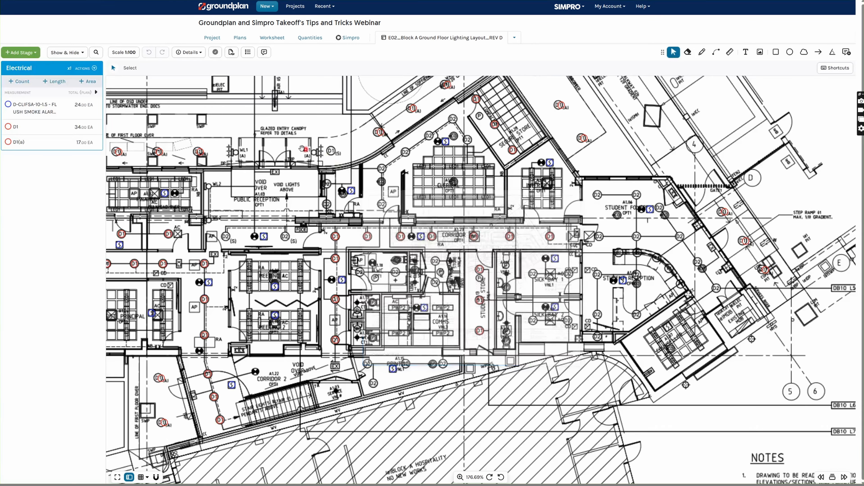
pyautogui.click(119, 477)
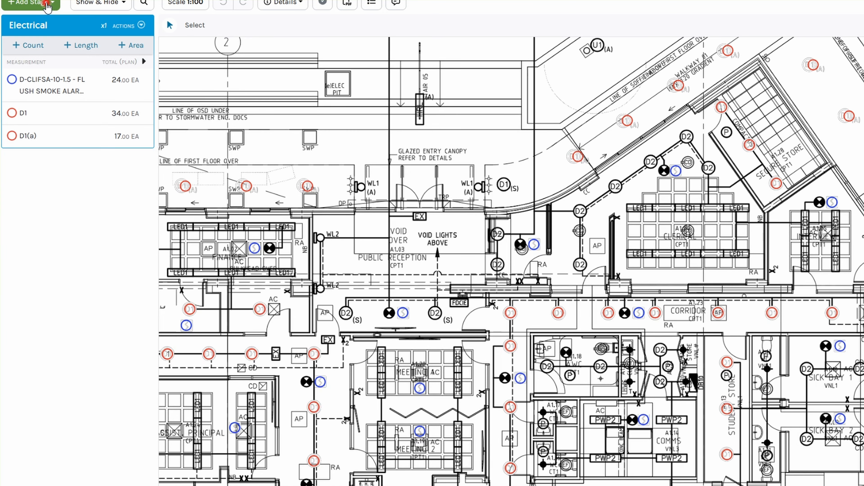
# Create a new blank stage named Plastering
pyautogui.click(46, 4)
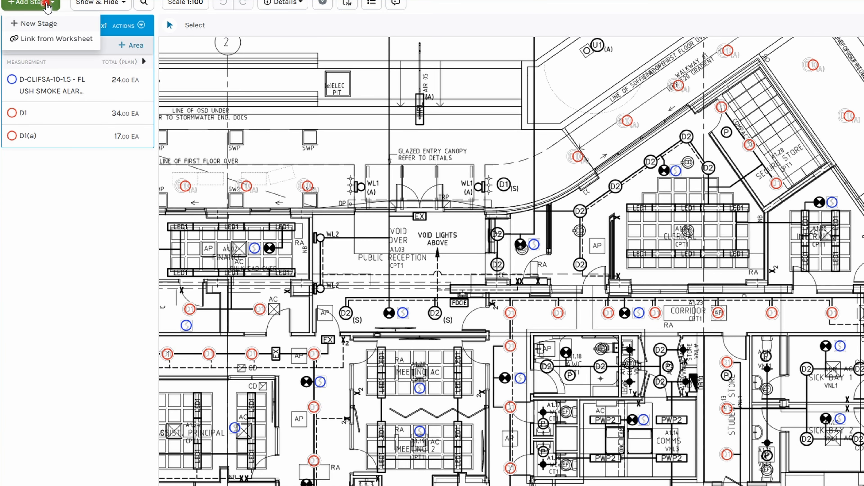
pyautogui.click(47, 21)
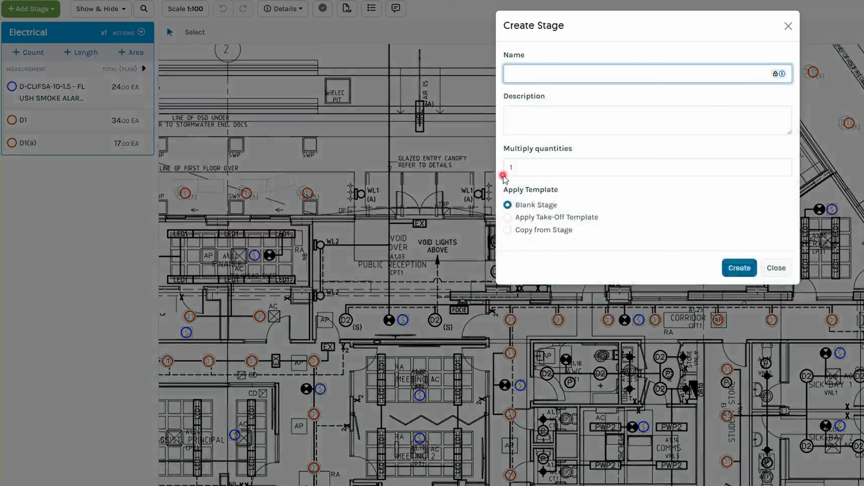
pyautogui.write('Plastering')
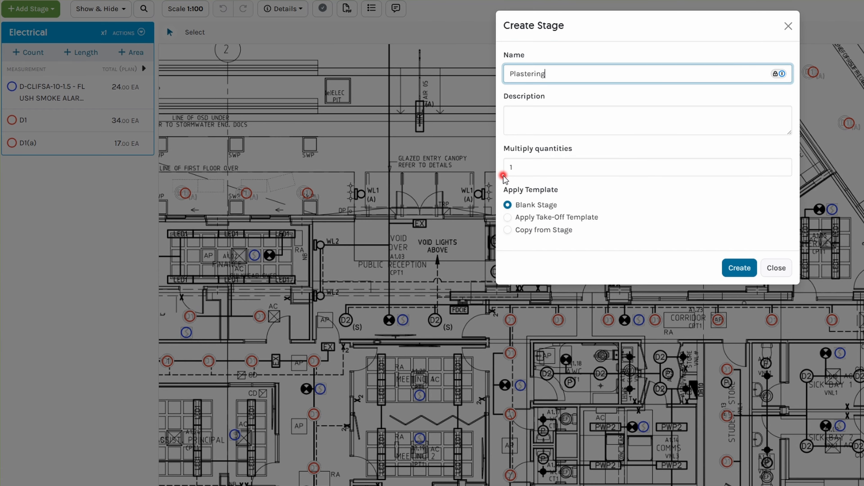
pyautogui.press('Return')
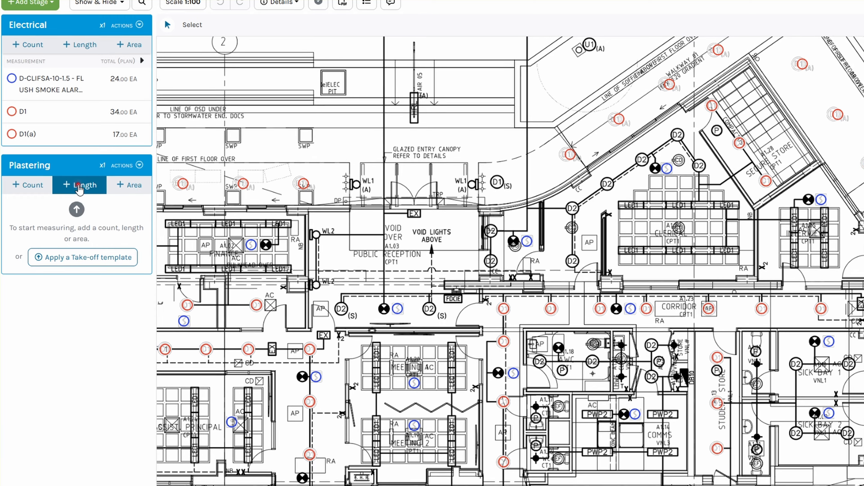
# Start a Plastering length measurement using Simpro catalogue item Gyprock CSR 3600 x 1200mm 10mm Plasterboard RE (m2) from group Cazz, subgroup Plaster
pyautogui.click(78, 187)
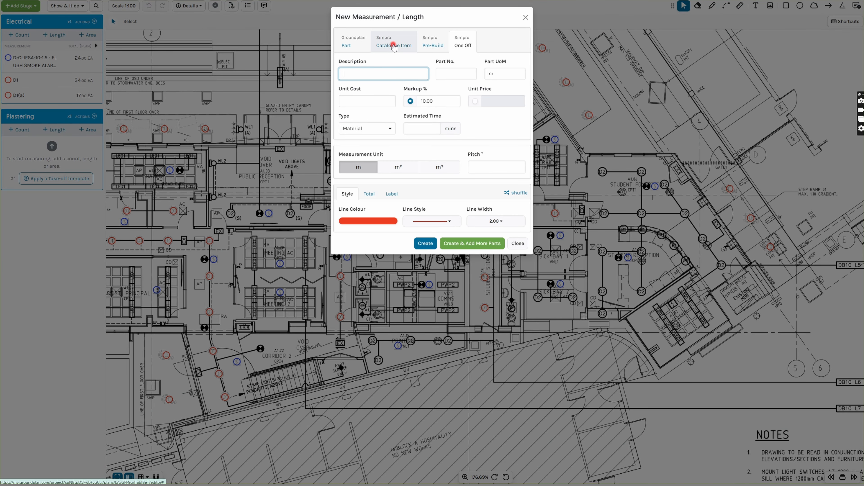
pyautogui.click(393, 48)
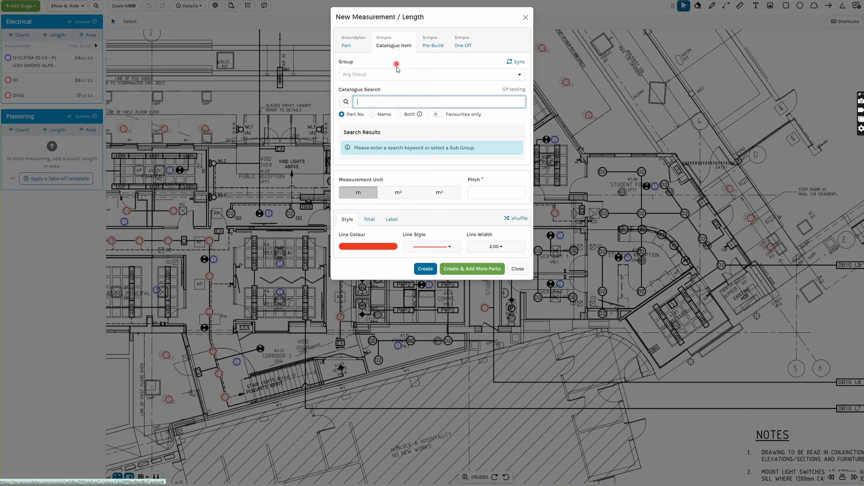
pyautogui.click(392, 74)
pyautogui.click(365, 172)
pyautogui.click(374, 89)
pyautogui.click(376, 162)
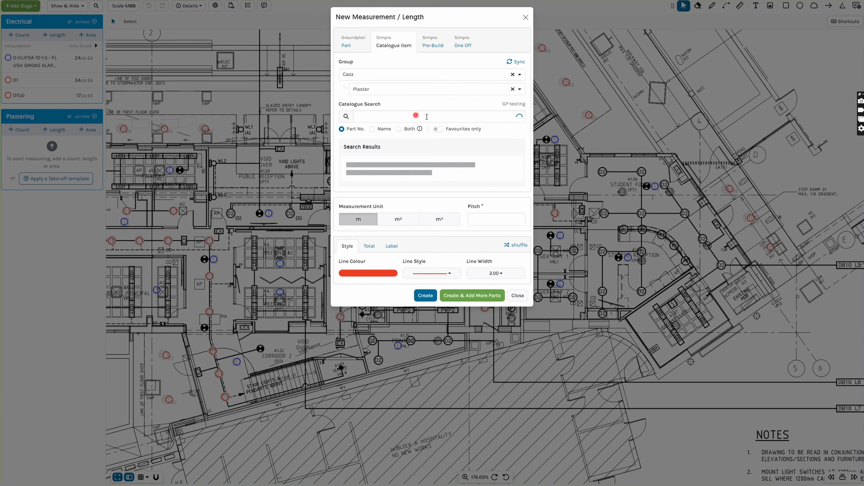
pyautogui.click(493, 147)
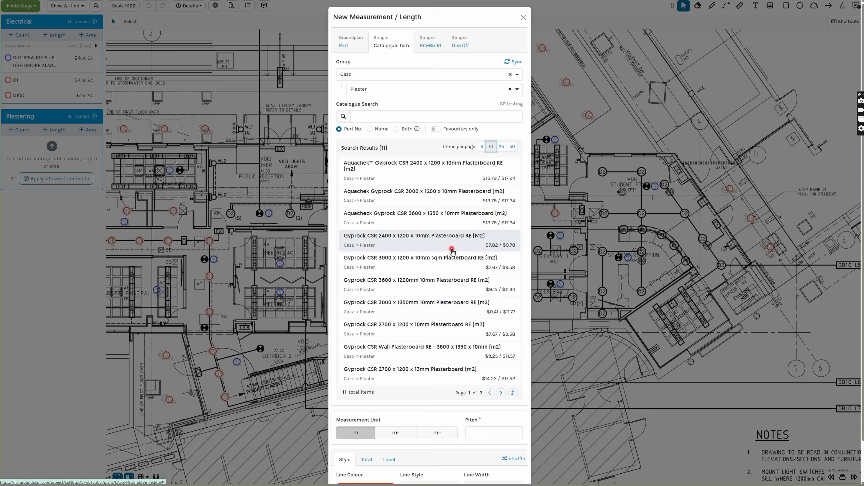
pyautogui.click(430, 281)
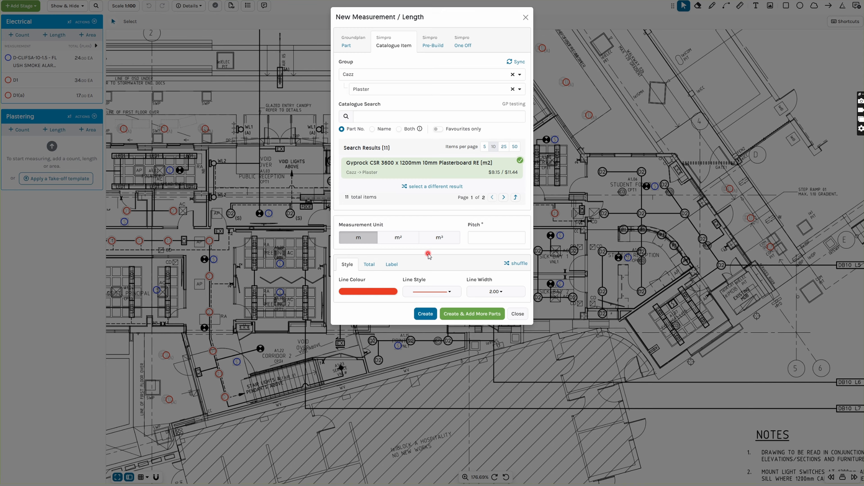
# Set the plasterboard measurement to m² with a height of 2400mm, show the label 2.4, and create it
pyautogui.click(397, 239)
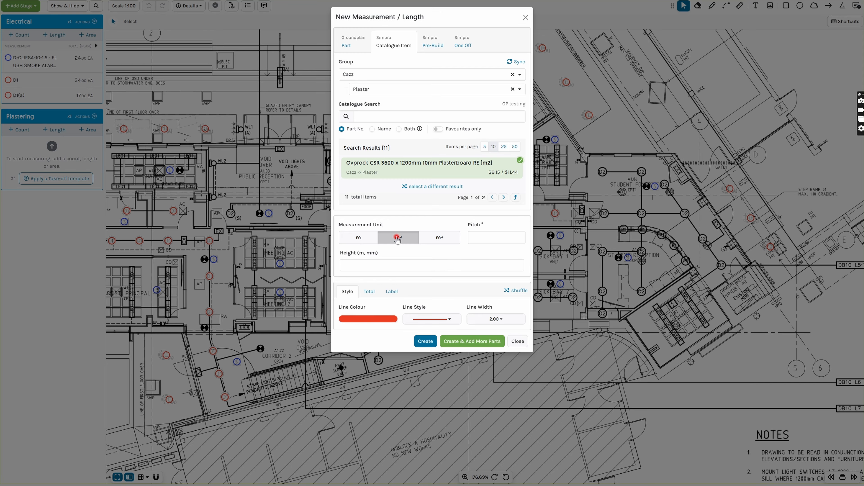
pyautogui.click(377, 266)
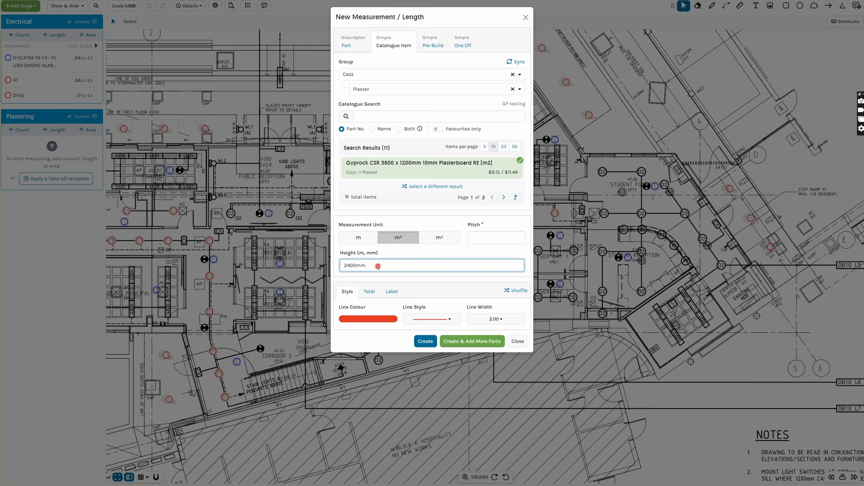
pyautogui.click(390, 292)
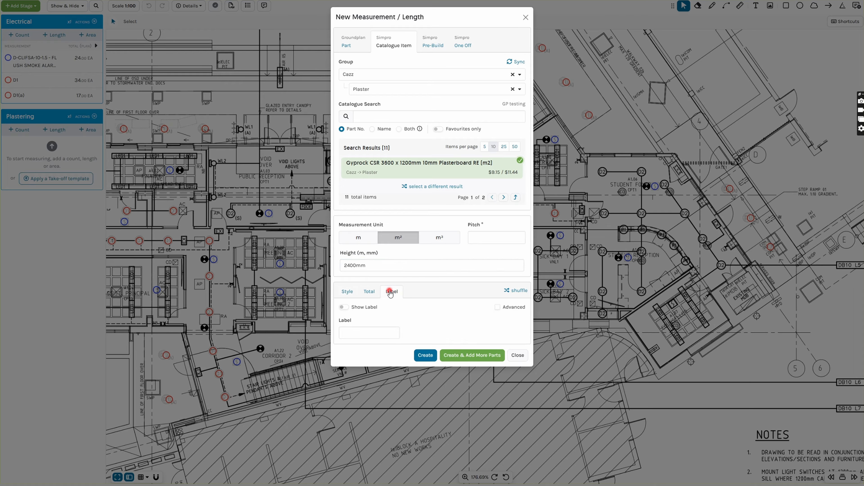
pyautogui.click(368, 334)
pyautogui.write('2.4')
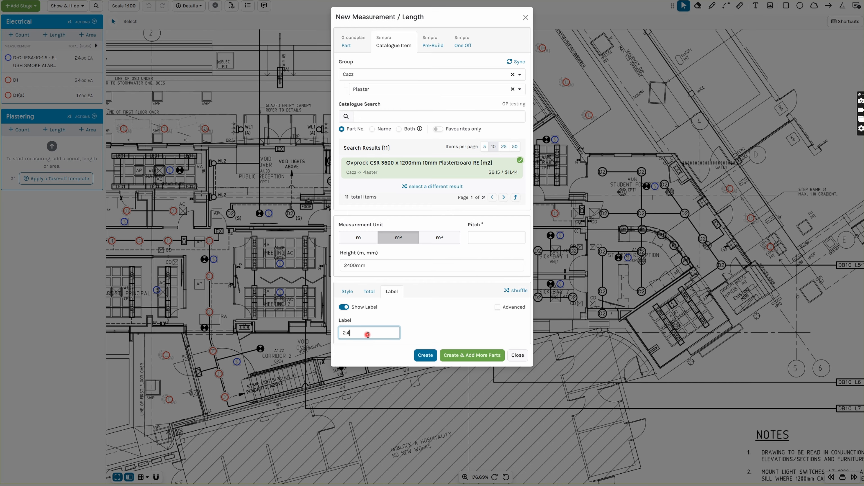
pyautogui.click(427, 356)
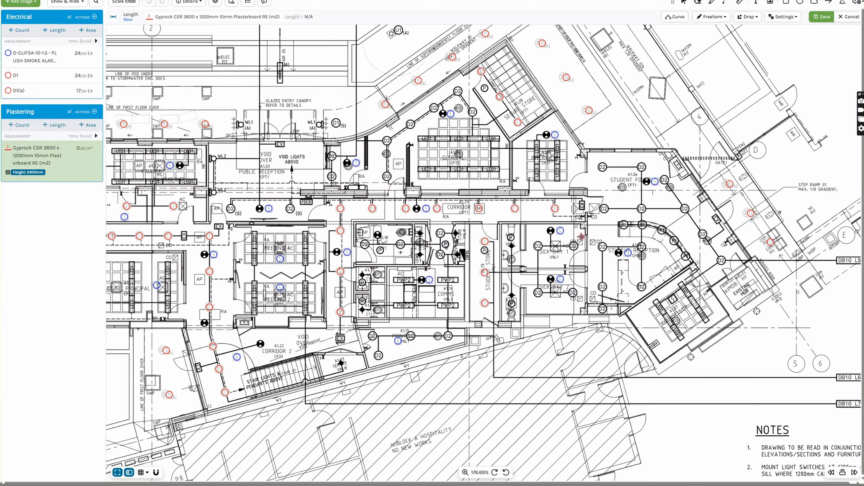
# Trace the plasterboard length down the wall between the sick bays and Student Reception, and along the outer wall of Sick Bay 2
pyautogui.scroll(10, 582, 236)
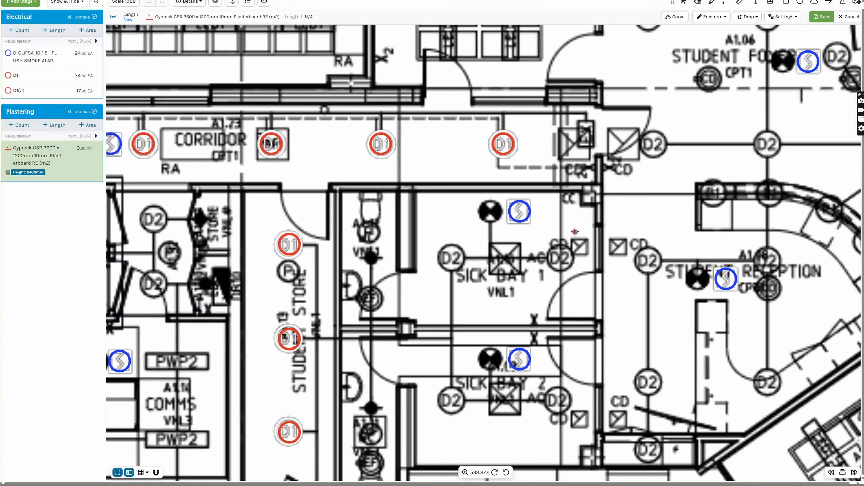
pyautogui.moveTo(574, 232); pyautogui.dragTo(615, 197)
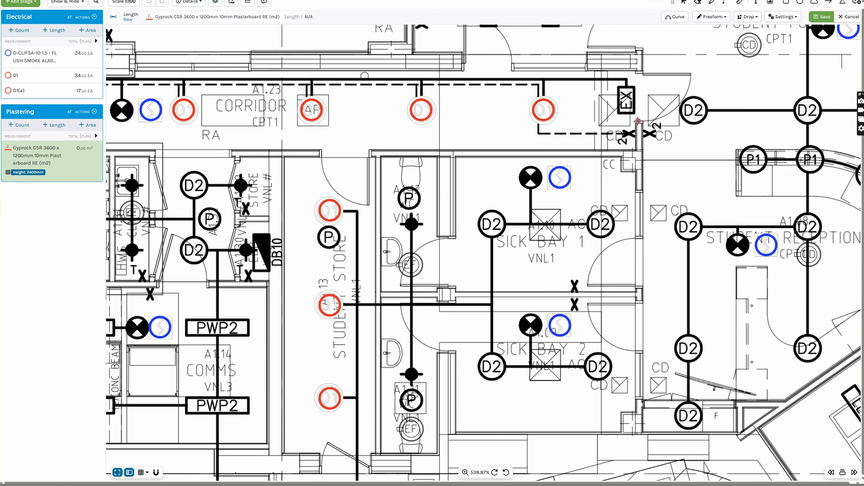
pyautogui.click(638, 120)
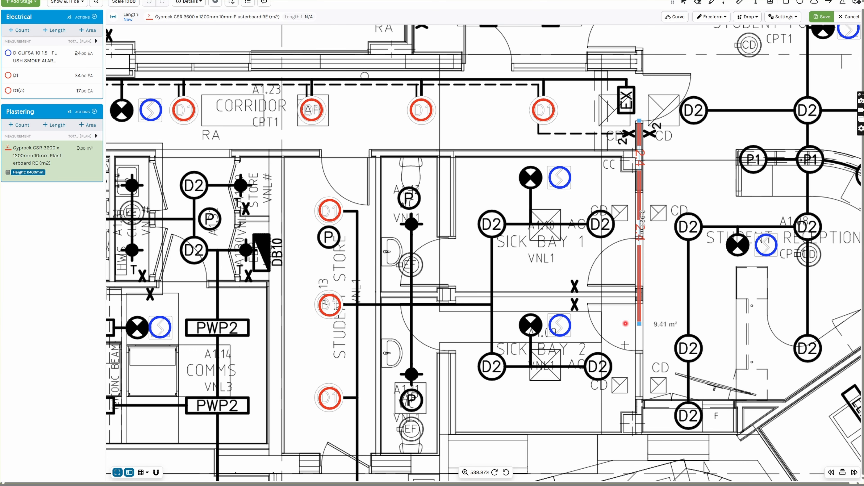
pyautogui.click(639, 433)
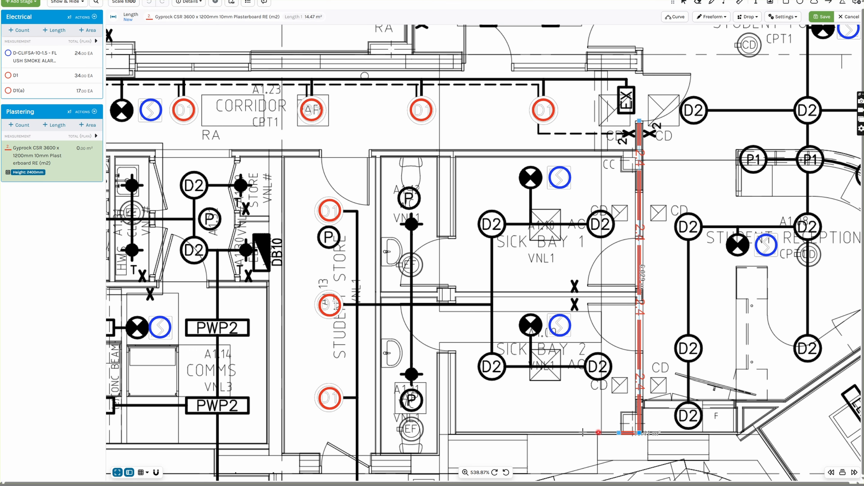
pyautogui.click(452, 432)
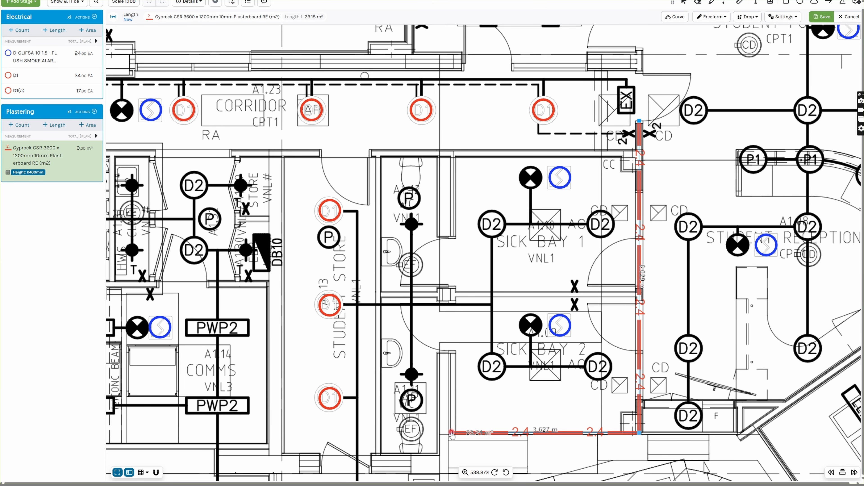
# Continue the length around the partition between Sick Bay 2 and its adjoining WC, removing the stray point, and along the outer wall to the Student Store corner
pyautogui.click(451, 355)
pyautogui.click(421, 336)
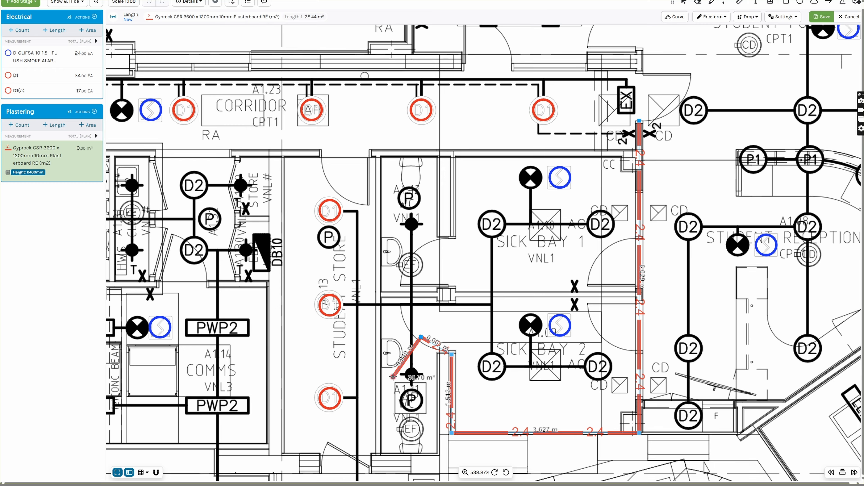
pyautogui.press('BackSpace')
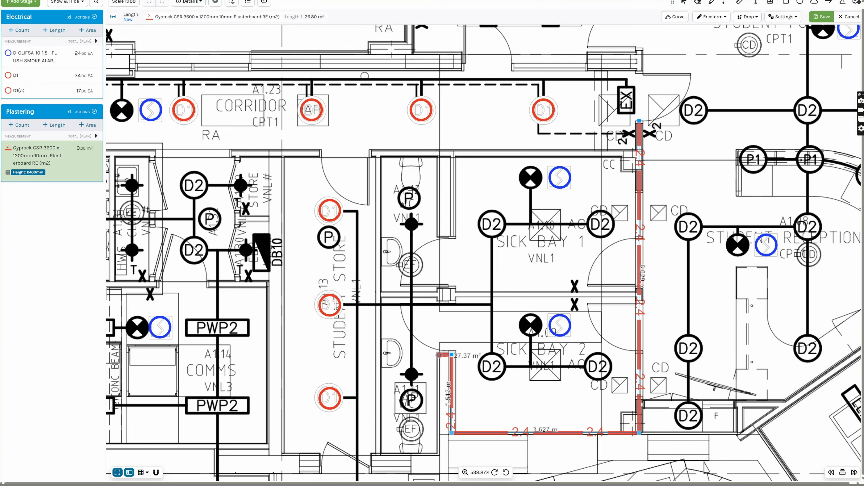
pyautogui.click(438, 355)
pyautogui.scroll(-2, 439, 425)
pyautogui.click(439, 454)
pyautogui.click(287, 399)
# Trace the far side wall of Student Store up to Corridor A1.23 and finish the length along the corridor wall beside Sick Bay 1
pyautogui.scroll(8, 282, 179)
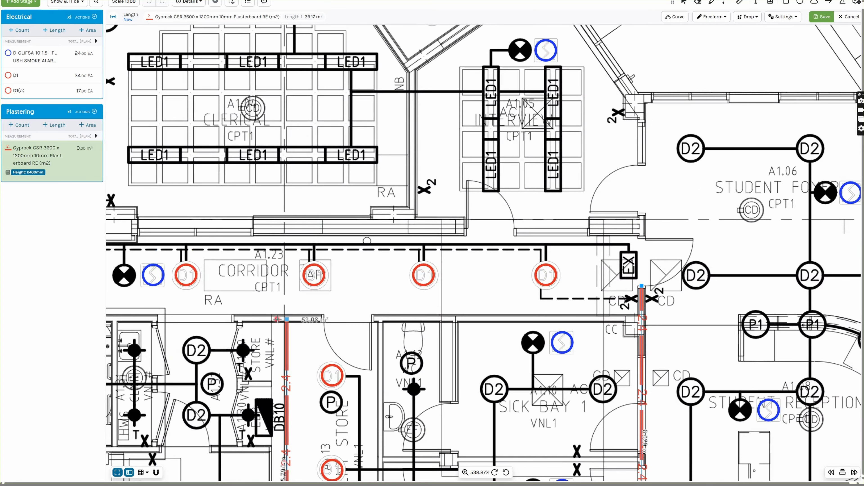
pyautogui.click(287, 315)
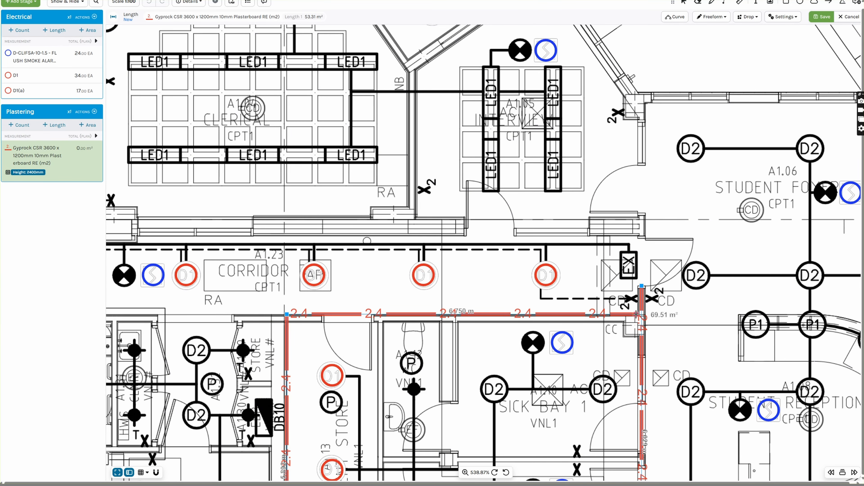
pyautogui.doubleClick(636, 316)
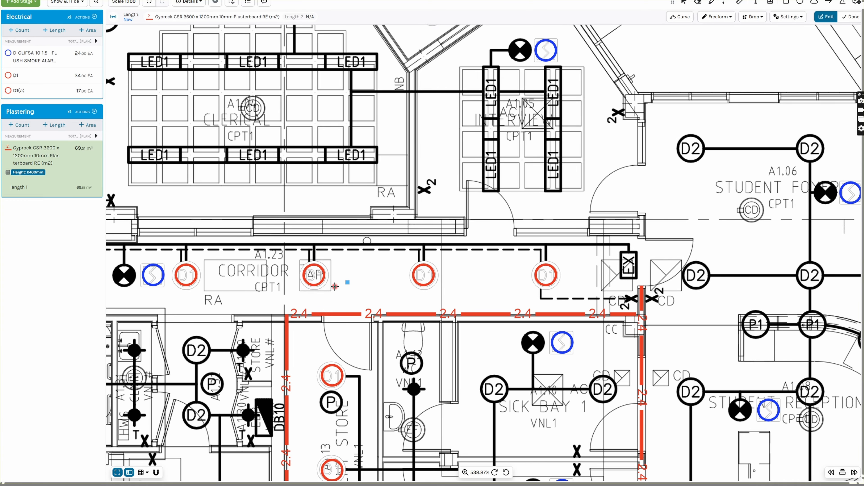
# Measure a second plasterboard length from the Student Store corner along the corridor wall past the AWC, and down the WC side wall to the print room
pyautogui.moveTo(288, 300); pyautogui.dragTo(447, 159)
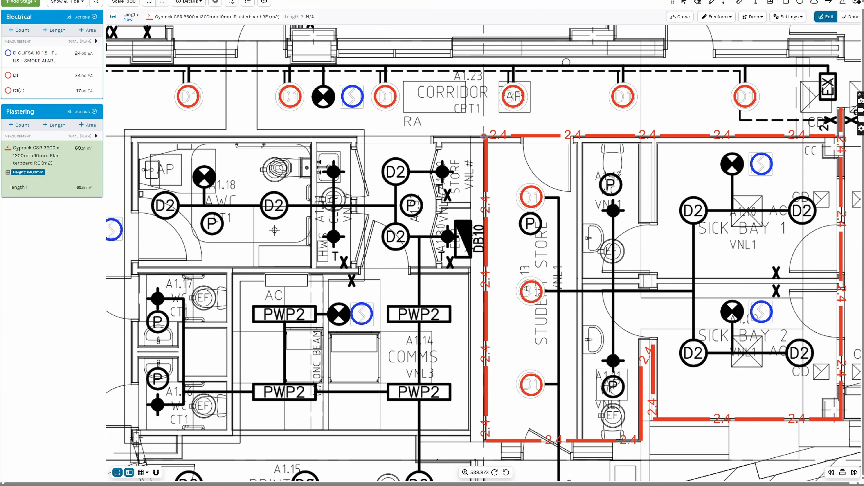
pyautogui.click(483, 136)
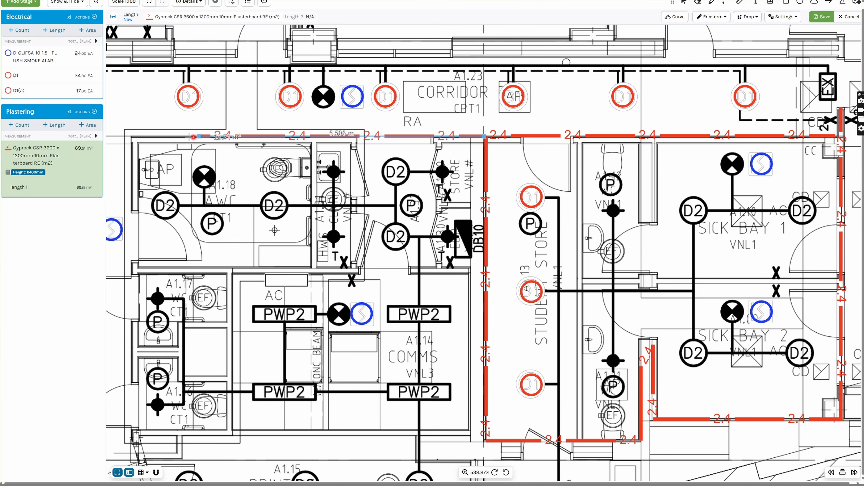
pyautogui.click(131, 136)
pyautogui.click(221, 261)
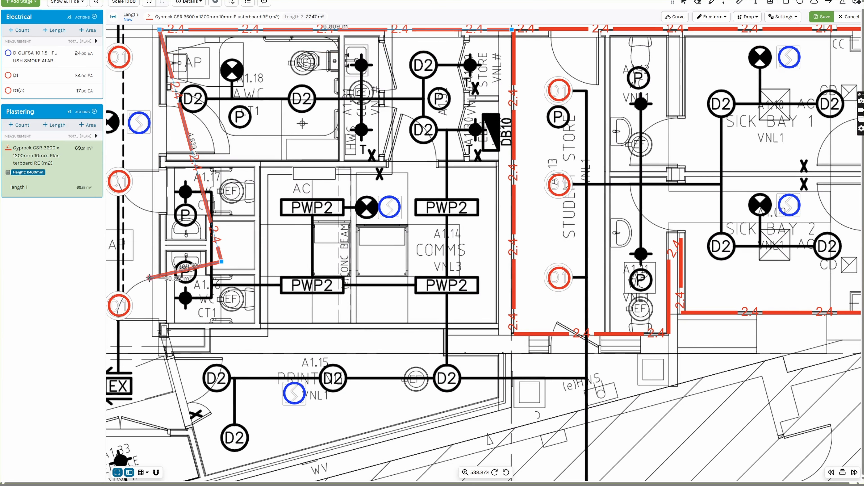
pyautogui.press('BackSpace')
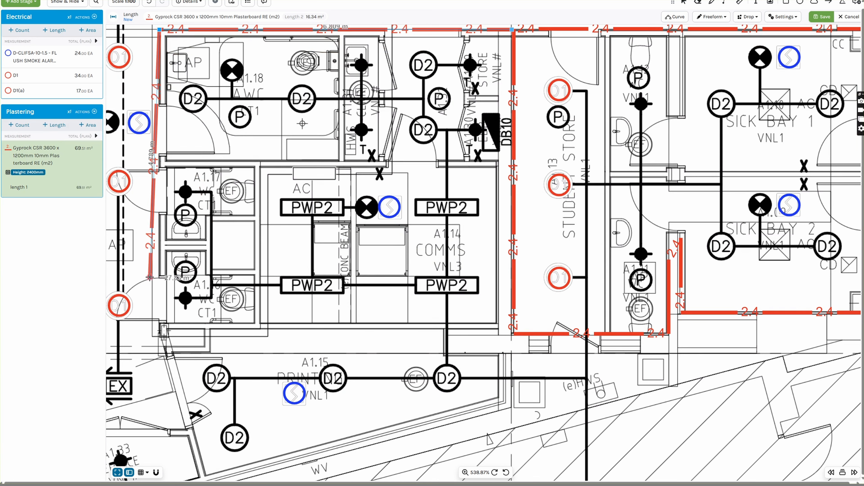
pyautogui.click(158, 338)
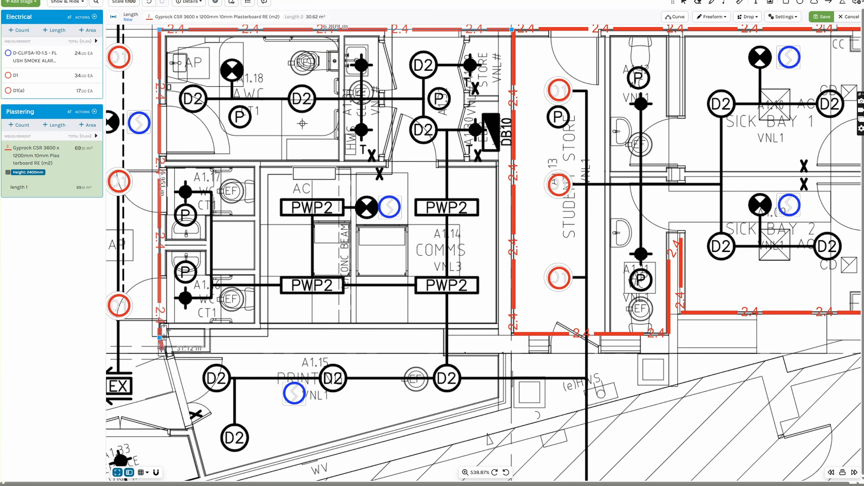
pyautogui.click(172, 357)
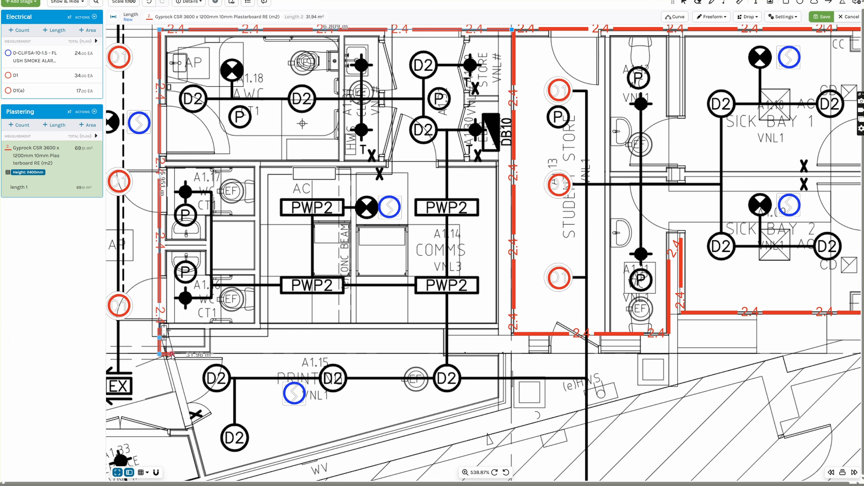
pyautogui.doubleClick(170, 348)
# Start a third plasterboard length along the diagonal wall between Student Reception and the Counsellor room, then up the straight outer edge of the reception counter
pyautogui.moveTo(794, 264); pyautogui.dragTo(272, 249)
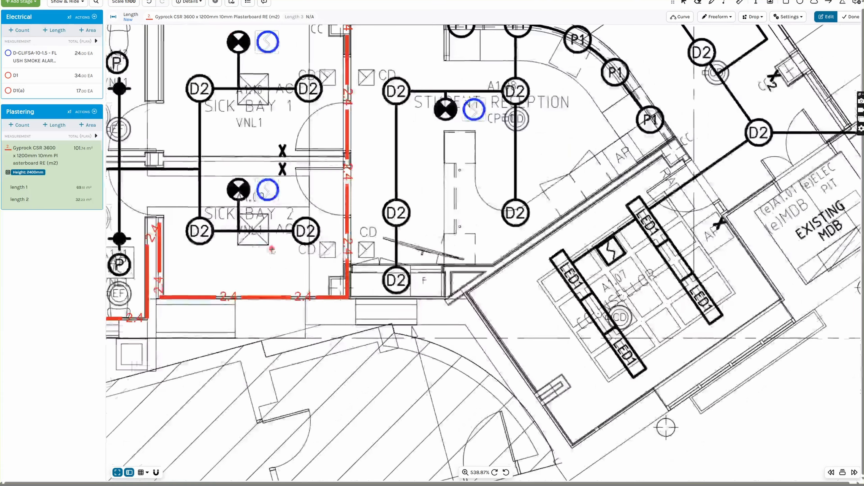
pyautogui.moveTo(463, 230); pyautogui.dragTo(443, 285)
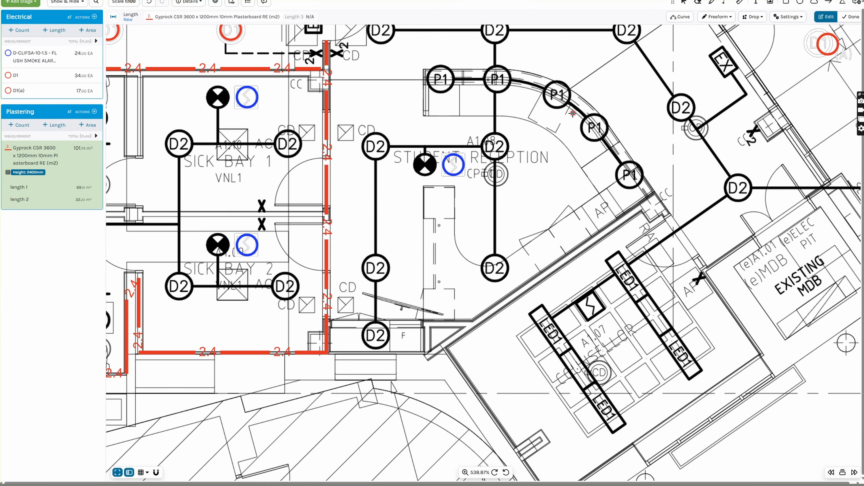
pyautogui.click(425, 358)
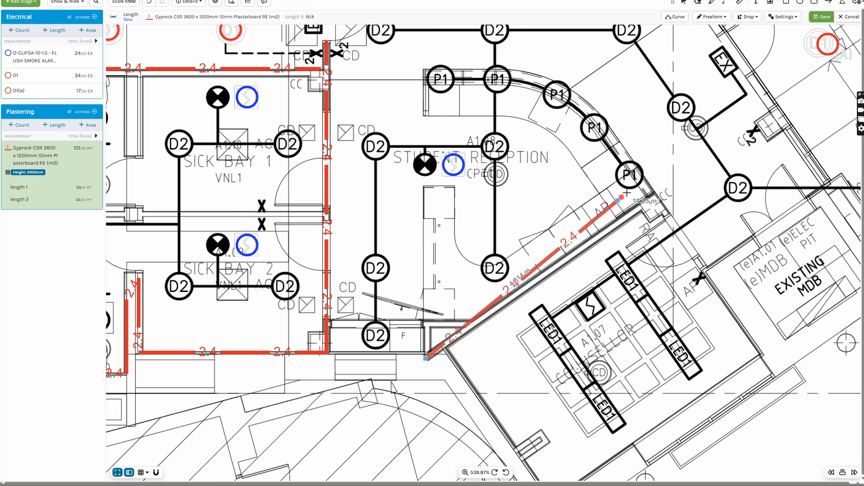
pyautogui.click(656, 195)
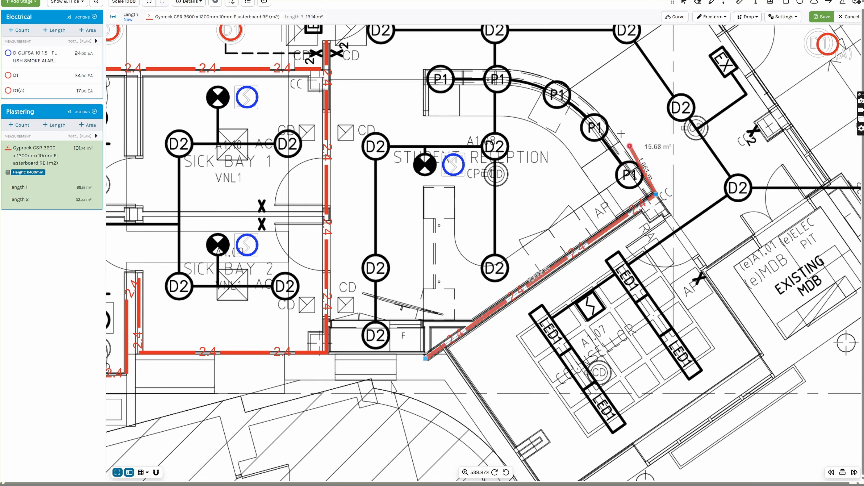
pyautogui.click(603, 120)
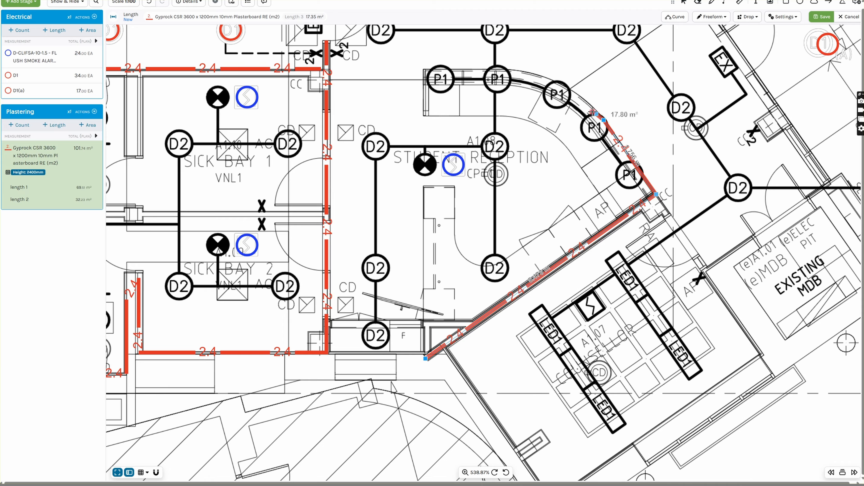
# Trace the outer edge of the reception counter with a curved segment, and go around its square end onto the straight inner edge
pyautogui.press('c')
pyautogui.click(534, 74)
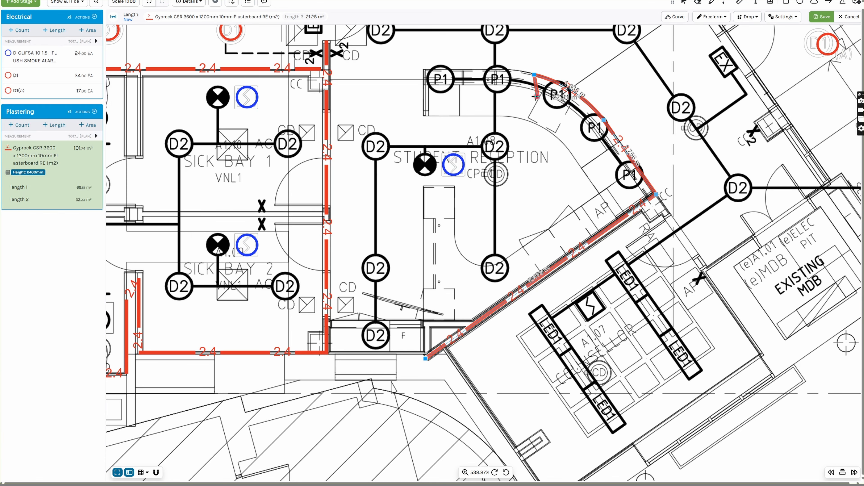
pyautogui.click(423, 71)
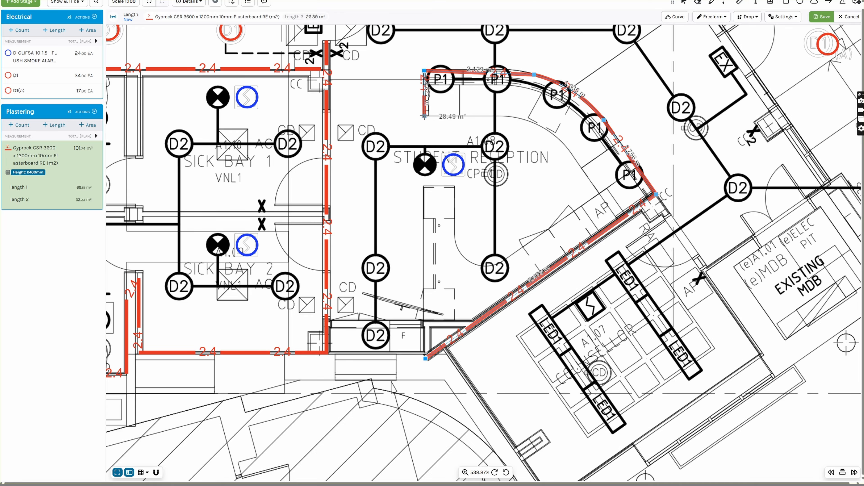
pyautogui.click(424, 117)
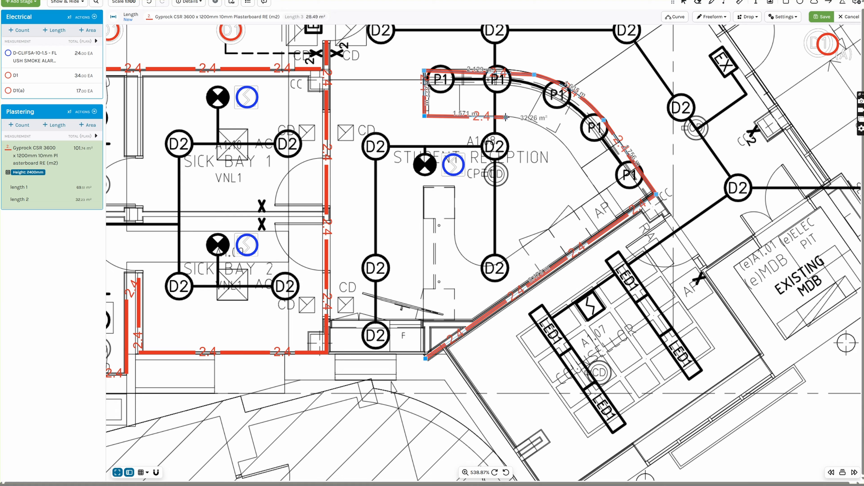
pyautogui.click(506, 117)
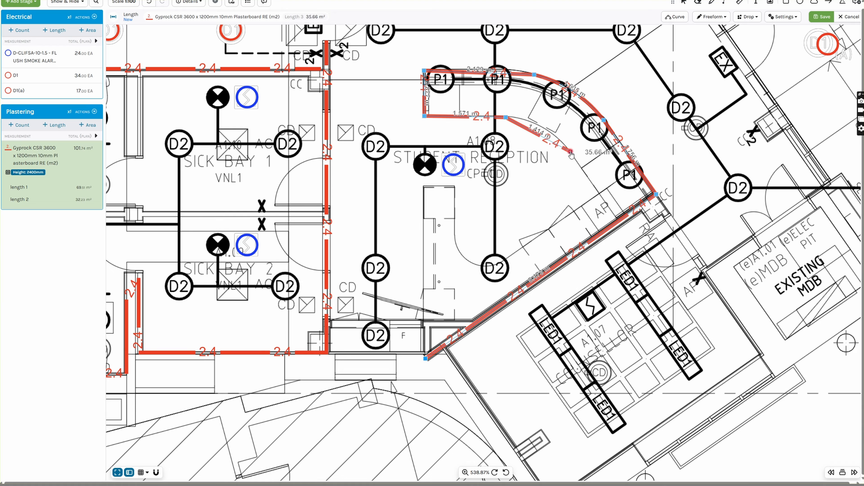
# Trace the counter's curved inner edge and the straight bench edge running parallel to the diagonal wall
pyautogui.press('c')
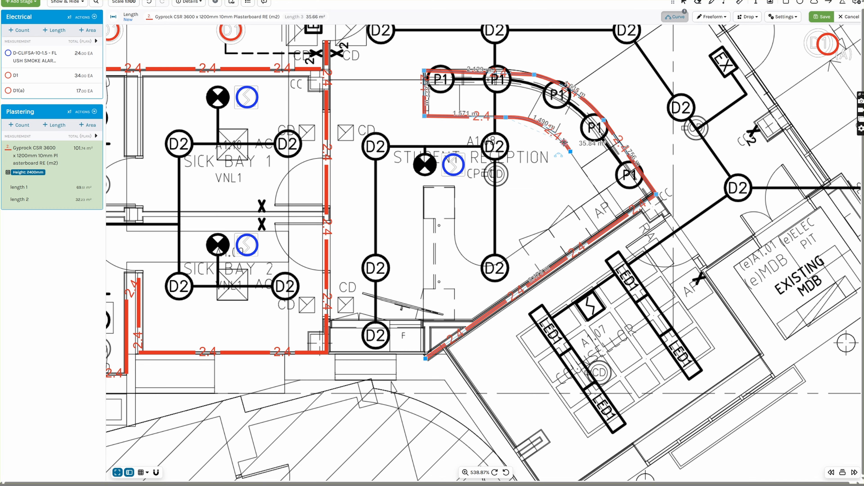
pyautogui.click(541, 126)
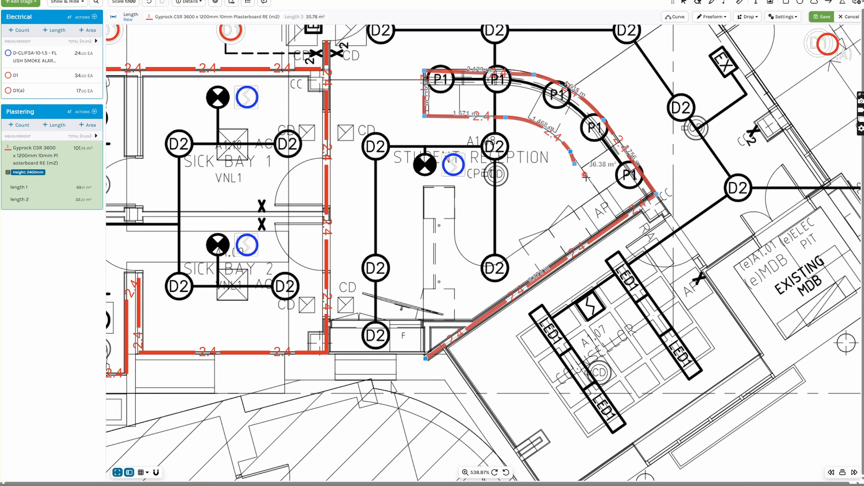
pyautogui.click(598, 193)
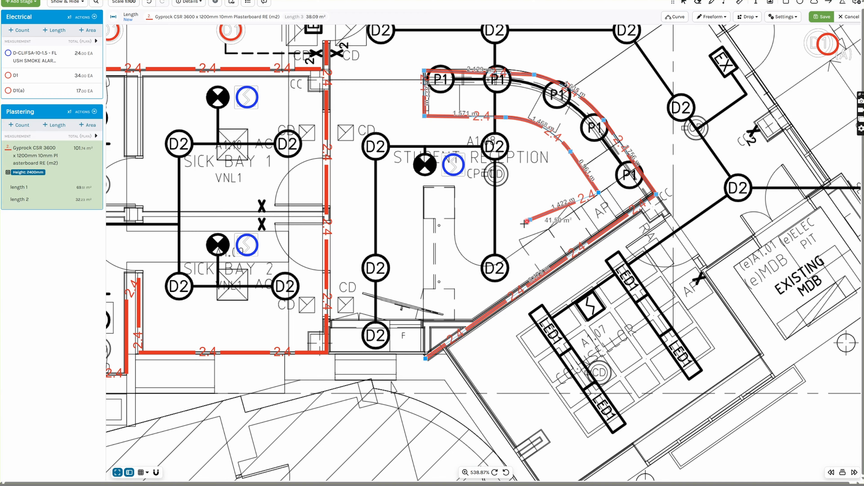
pyautogui.click(509, 256)
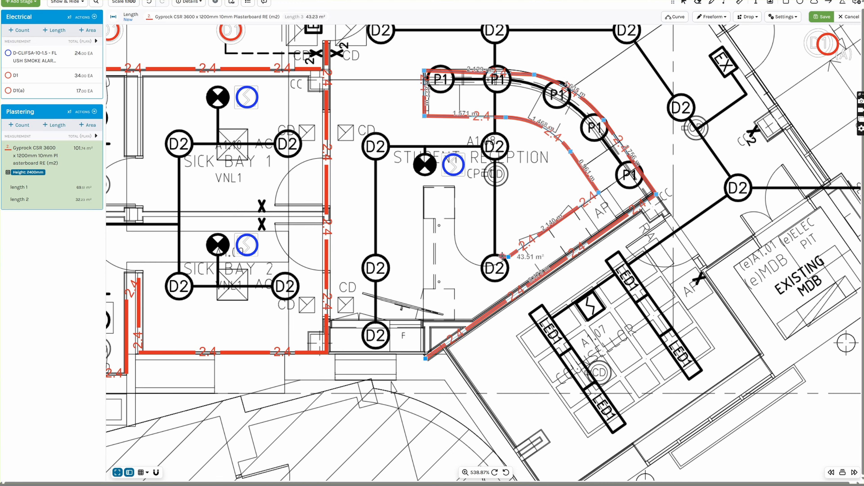
# Curve the length around the bench's inner corner, trace the end of the desk, and close it at the diagonal wall's starting point
pyautogui.press('c')
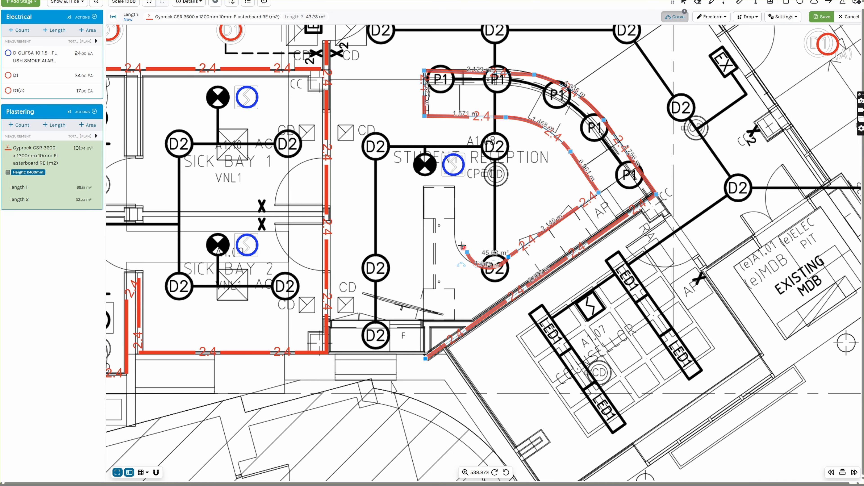
pyautogui.click(455, 237)
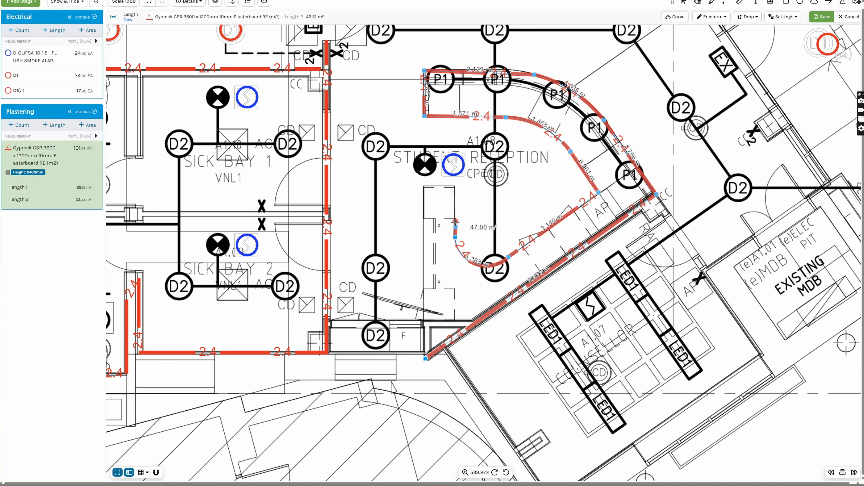
pyautogui.click(455, 187)
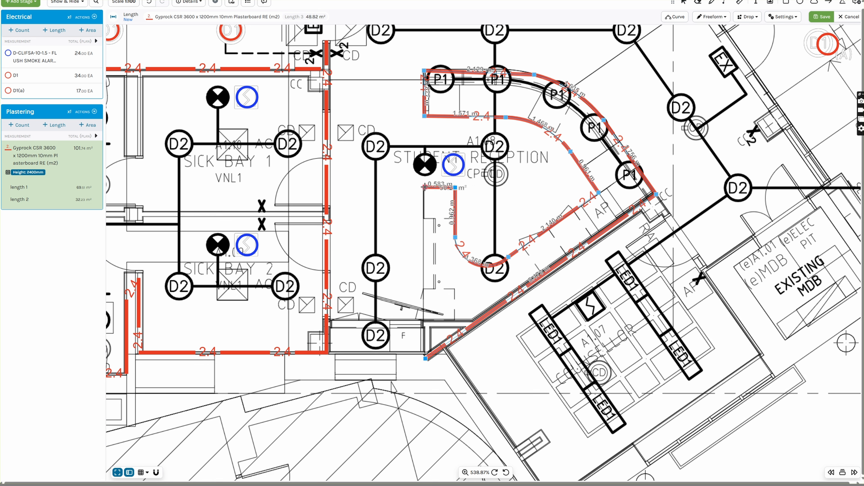
pyautogui.click(424, 187)
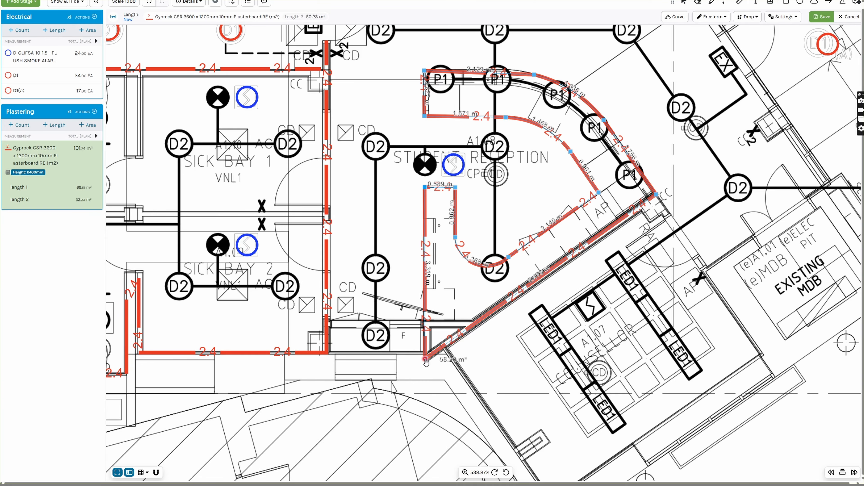
pyautogui.click(425, 359)
pyautogui.moveTo(387, 157); pyautogui.dragTo(466, 323)
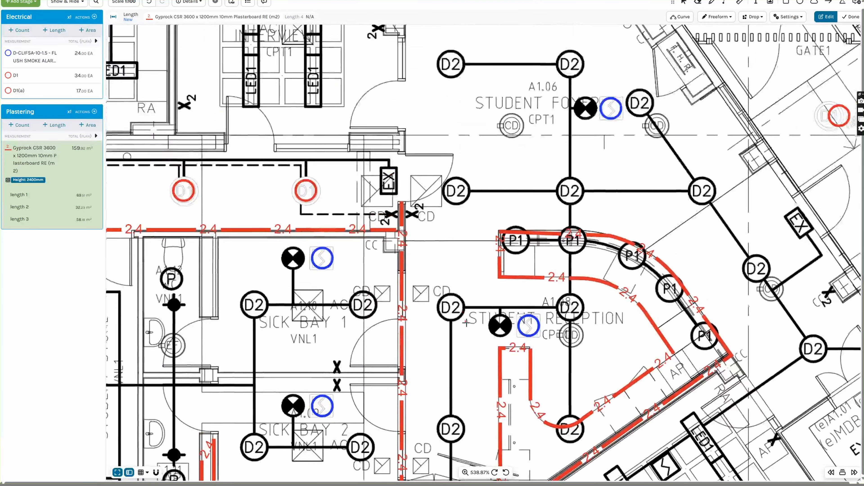
pyautogui.moveTo(452, 285); pyautogui.dragTo(495, 317)
pyautogui.moveTo(436, 113); pyautogui.dragTo(524, 213)
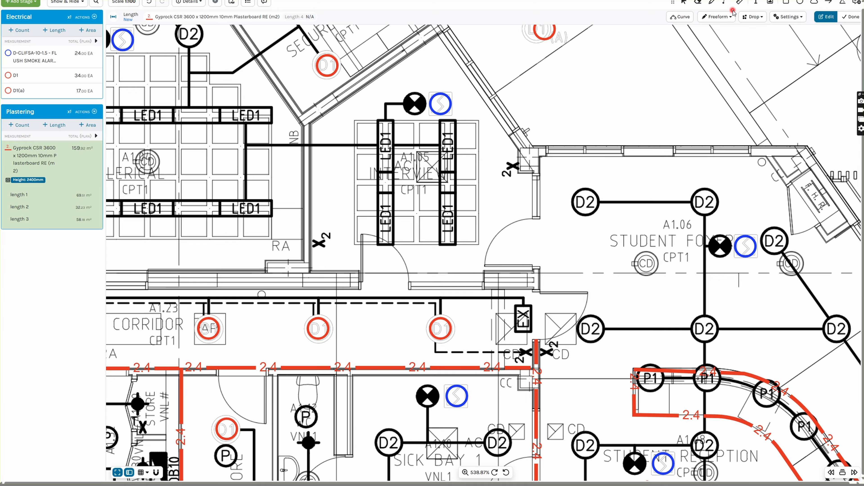
# Switch the drawing mode to Square and draw a rectangular plasterboard length around the ceiling grid of the Interview room
pyautogui.click(724, 18)
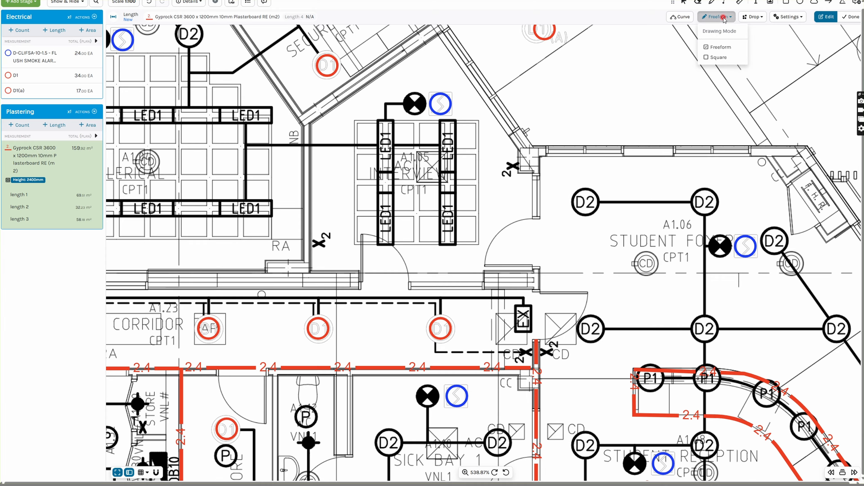
pyautogui.click(720, 57)
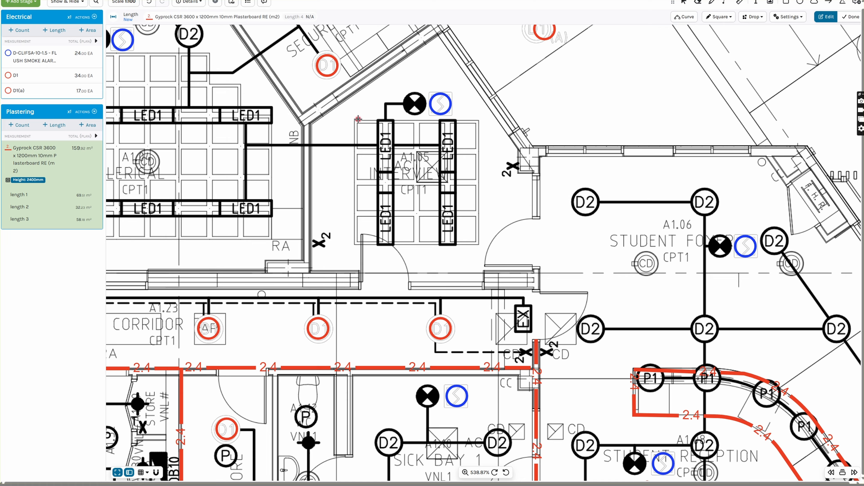
pyautogui.moveTo(356, 121); pyautogui.dragTo(478, 244)
# Draw a rectangular plasterboard length around the U1(A) space between Stair 03 and Stair 04, above the Conference room
pyautogui.hscroll(-10, 211, 142)
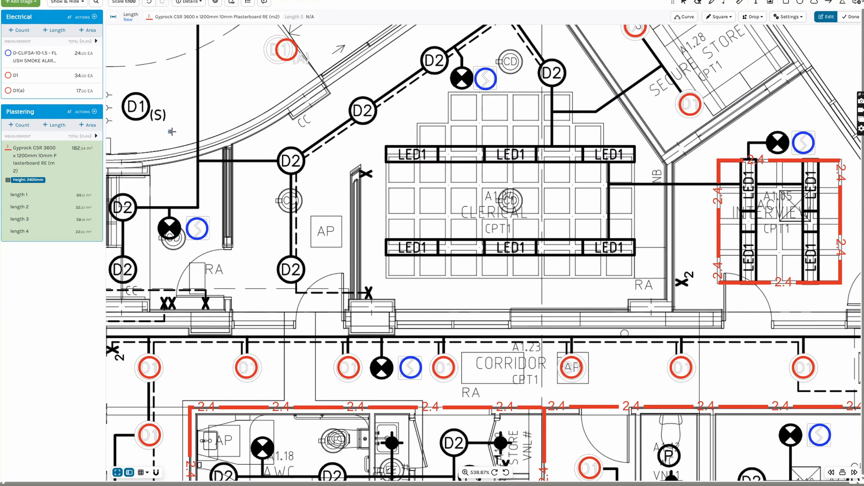
pyautogui.moveTo(170, 131); pyautogui.dragTo(590, 106)
pyautogui.moveTo(234, 124); pyautogui.dragTo(557, 122)
pyautogui.moveTo(266, 137); pyautogui.dragTo(545, 126)
pyautogui.moveTo(283, 93); pyautogui.dragTo(505, 238)
pyautogui.moveTo(491, 202); pyautogui.dragTo(389, 294)
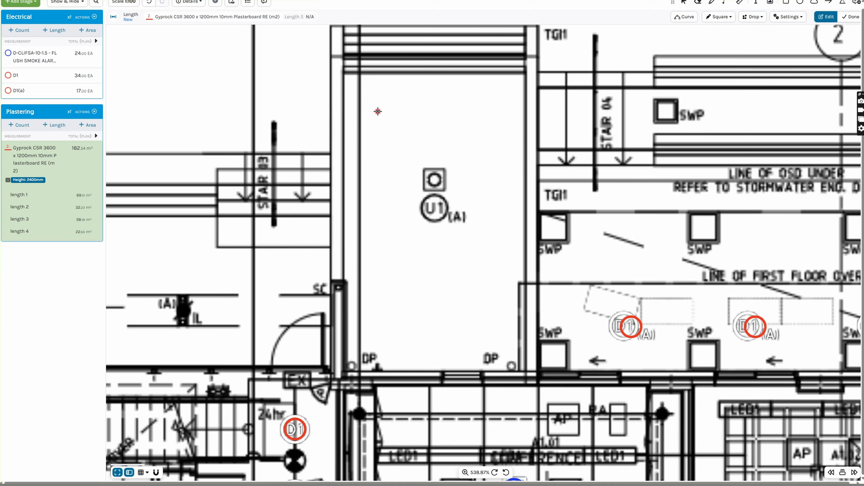
pyautogui.click(360, 74)
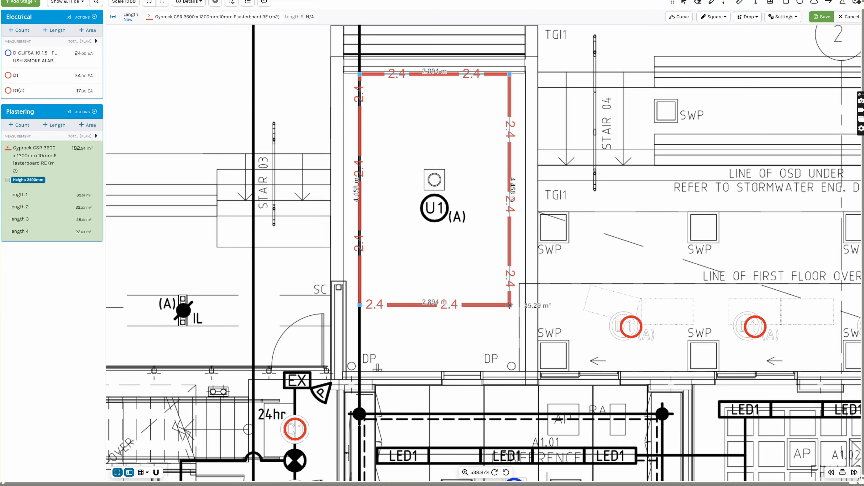
pyautogui.click(525, 370)
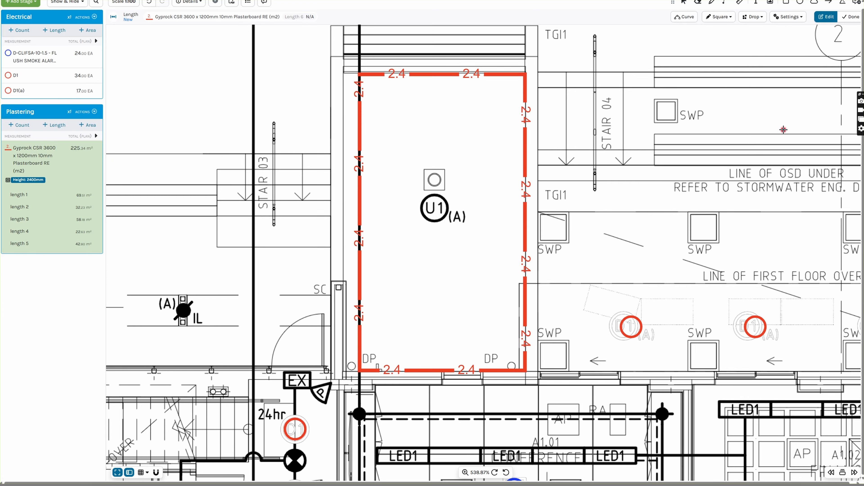
# Set the drawing mode back to Freeform and mark the lighting plan as complete
pyautogui.click(726, 21)
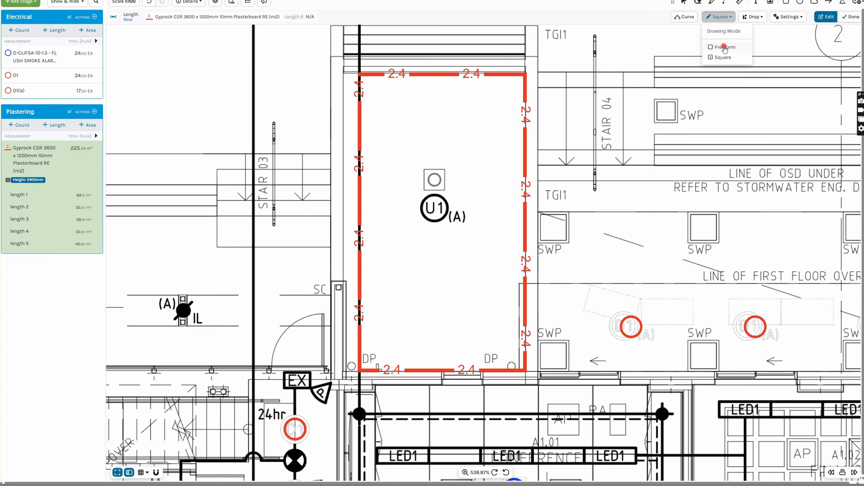
pyautogui.click(724, 47)
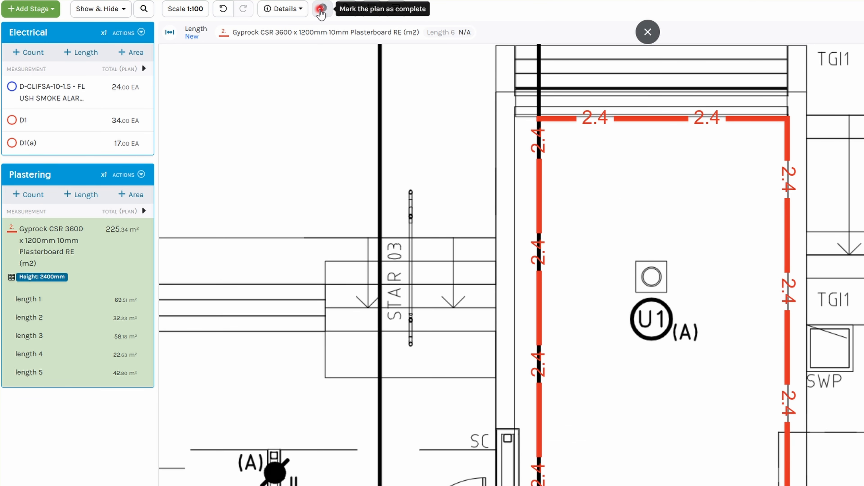
pyautogui.click(321, 10)
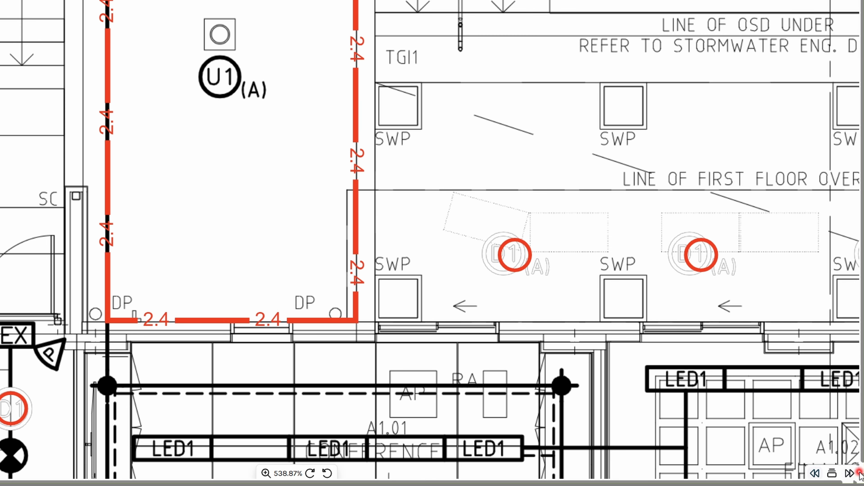
# Look through the First floor and ICT plan groups and open the plan E01_Block A Ground Floor Power Layout_REV E
pyautogui.click(831, 474)
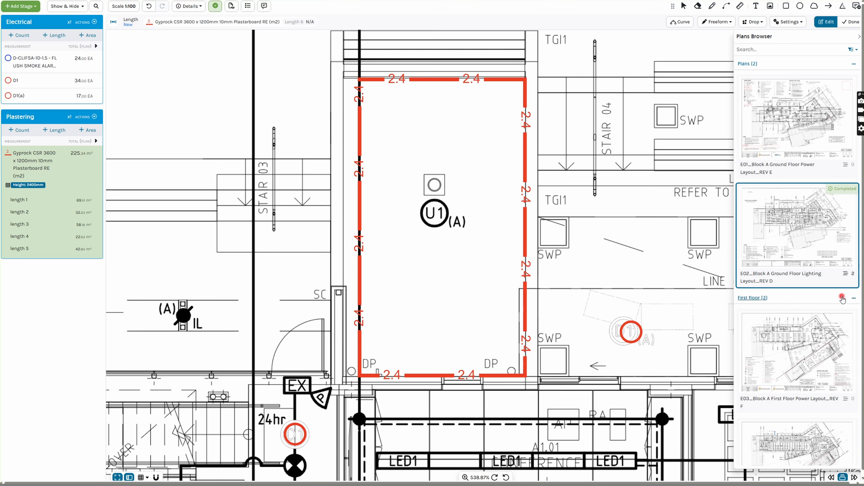
pyautogui.click(854, 298)
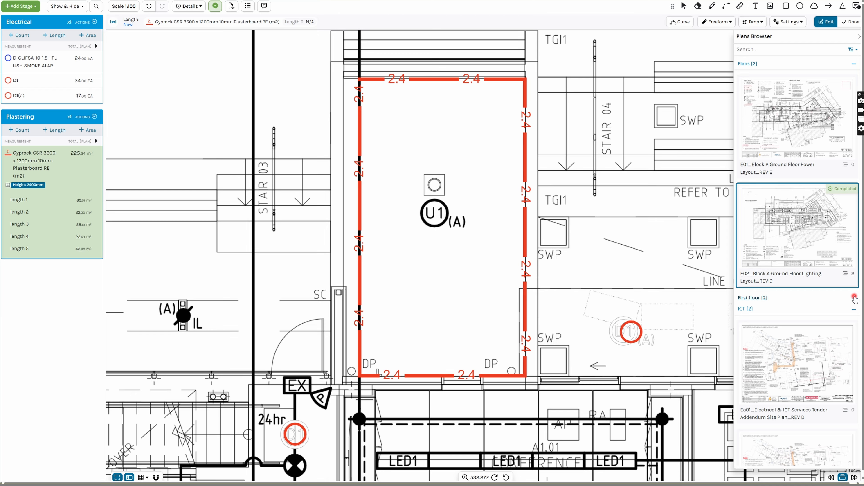
pyautogui.click(855, 309)
pyautogui.click(855, 309)
pyautogui.click(854, 298)
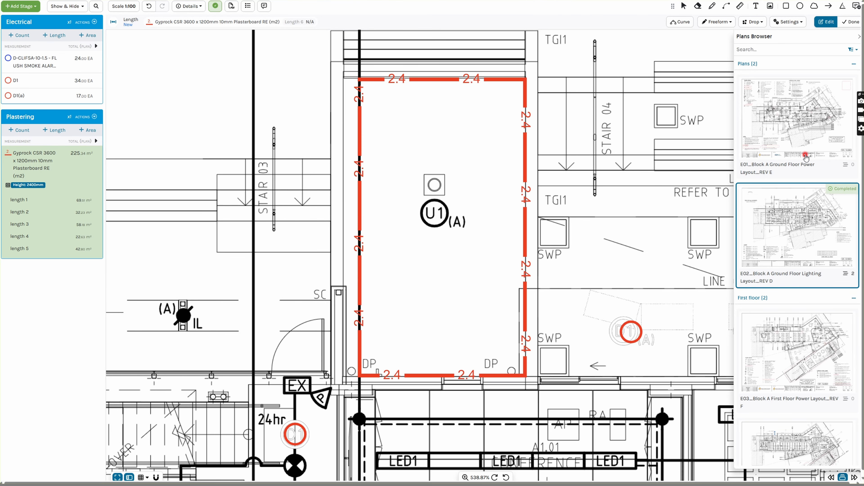
pyautogui.click(791, 137)
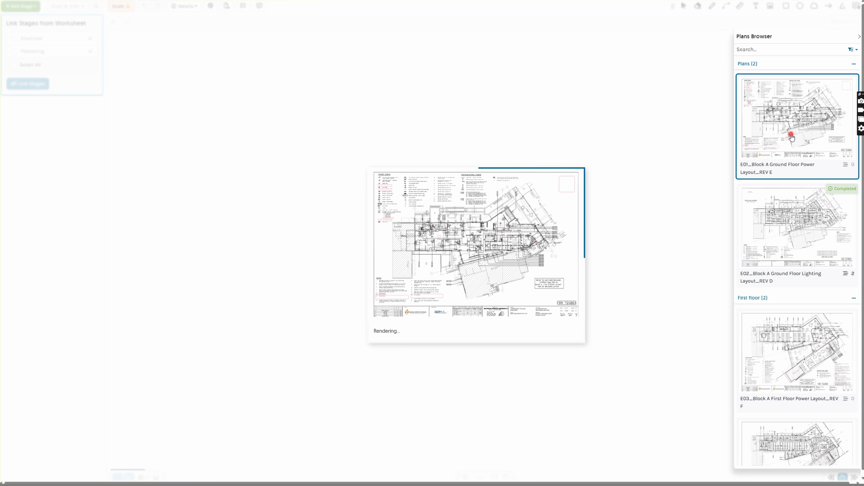
pyautogui.click(859, 36)
# Link both worksheet stages, Electrical and Plastering, to the power layout plan
pyautogui.scroll(-1, 851, 42)
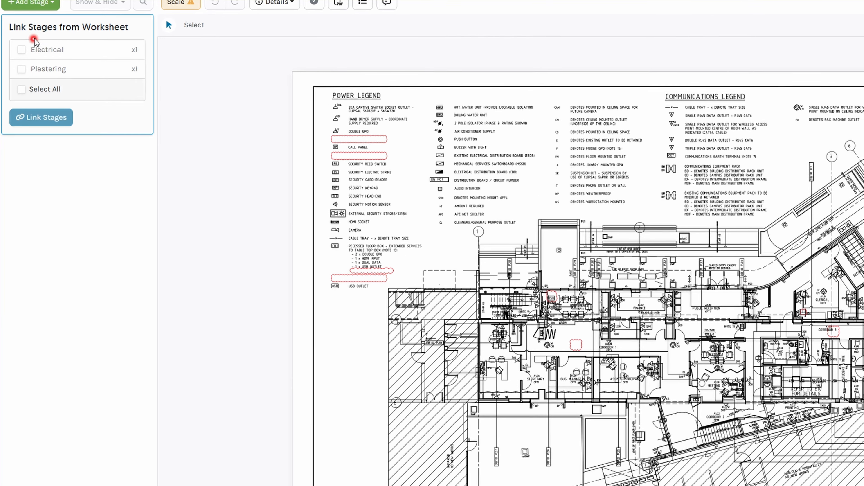
pyautogui.click(21, 89)
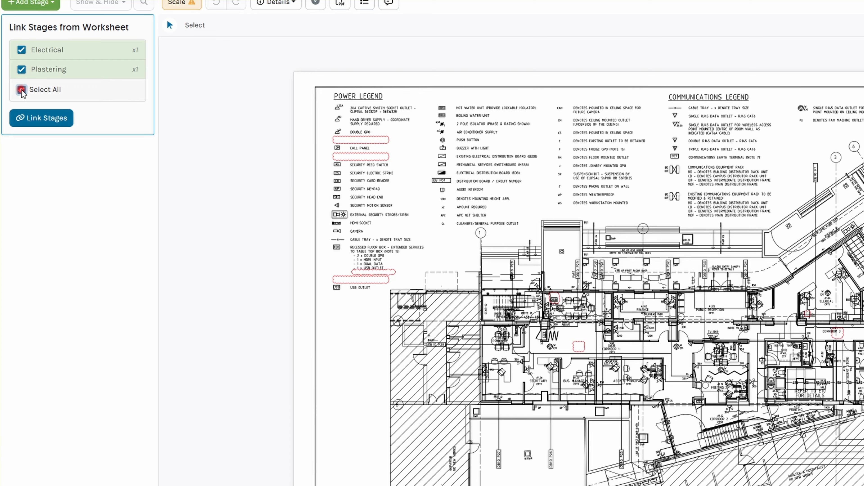
pyautogui.click(49, 119)
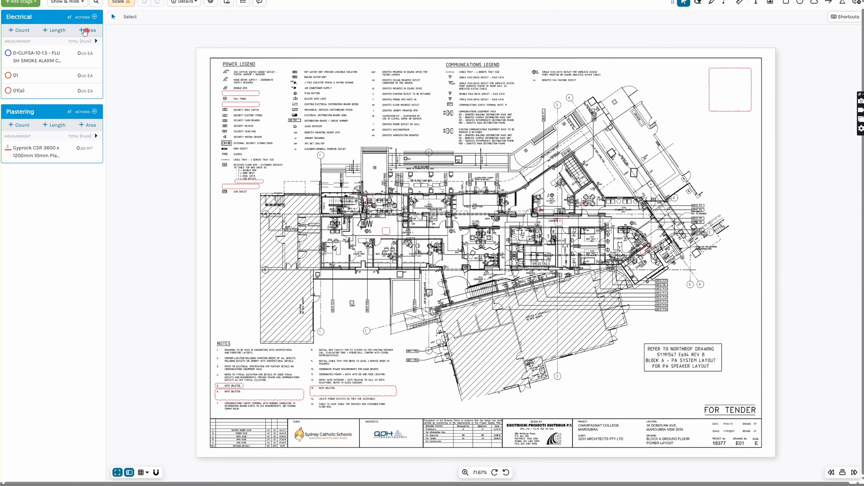
# Find the take-off templates matching "power" and apply the 1.0. Power and Comms Template to the Electrical stage
pyautogui.click(84, 32)
pyautogui.scroll(5, 503, 272)
pyautogui.moveTo(416, 275); pyautogui.dragTo(300, 297)
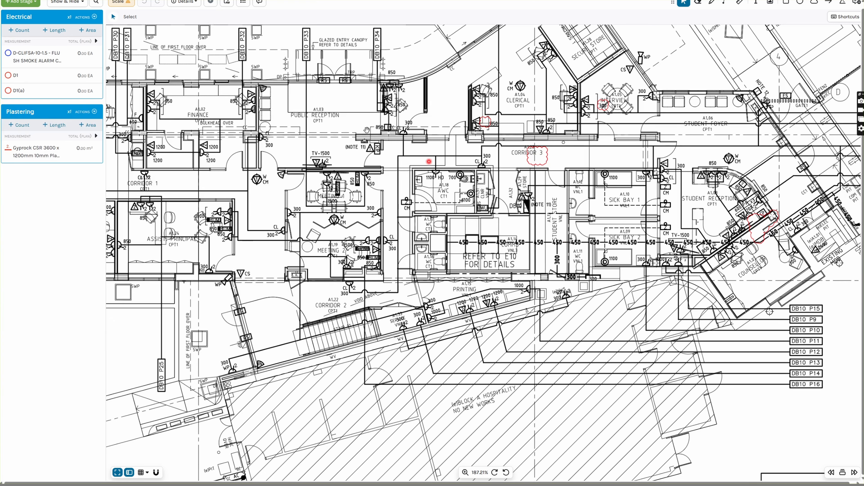
pyautogui.moveTo(37, 18)
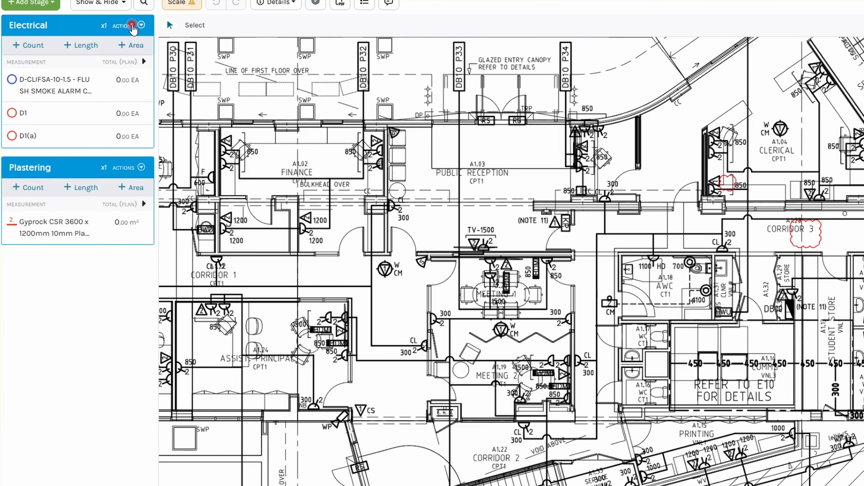
pyautogui.click(133, 27)
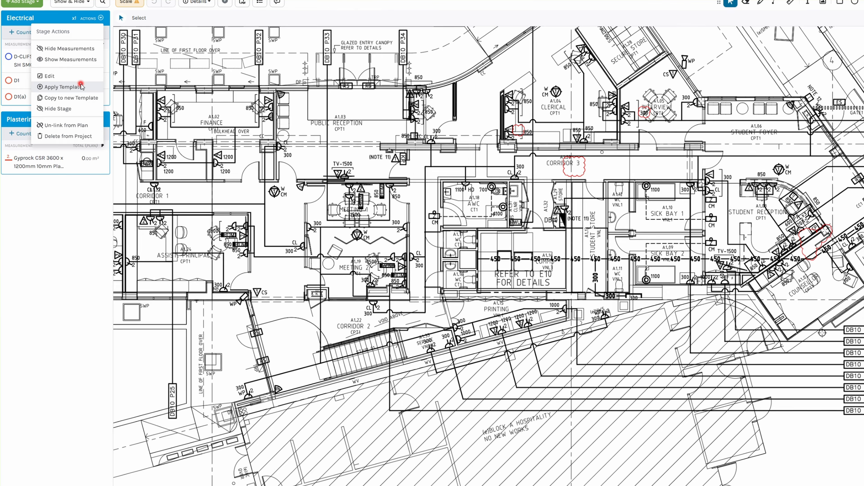
pyautogui.click(102, 122)
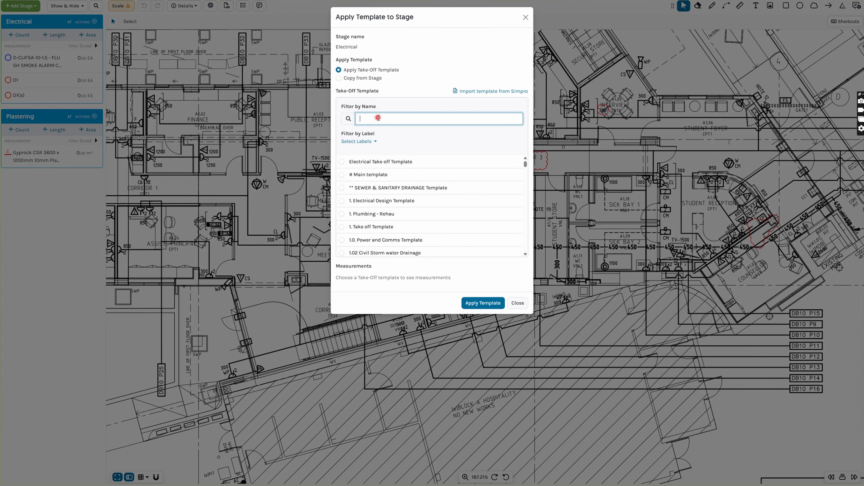
pyautogui.write('power')
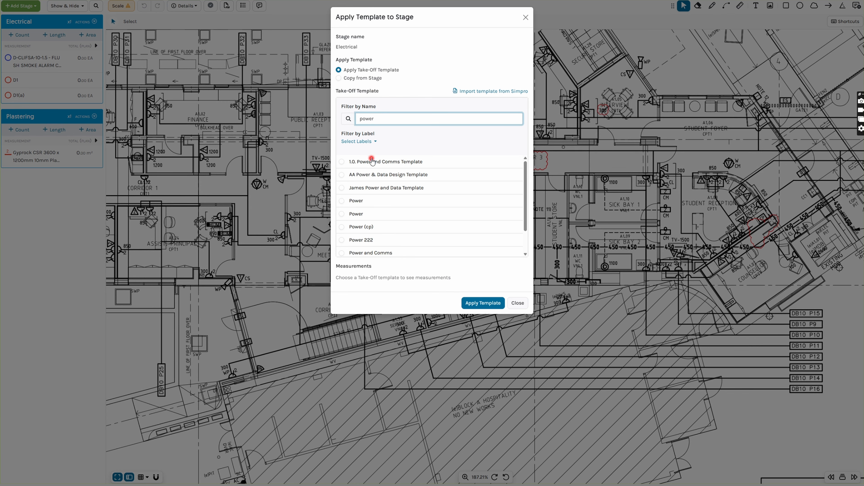
pyautogui.click(356, 162)
pyautogui.scroll(-5, 498, 189)
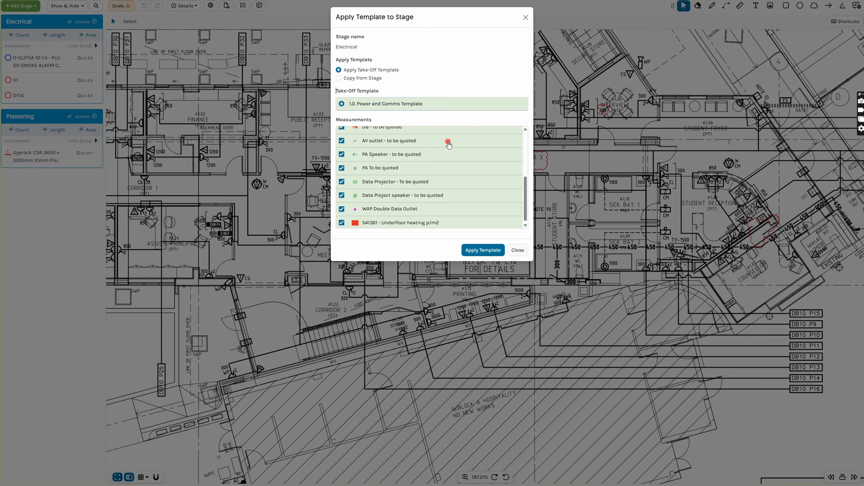
pyautogui.moveTo(448, 142); pyautogui.dragTo(459, 194)
pyautogui.click(479, 250)
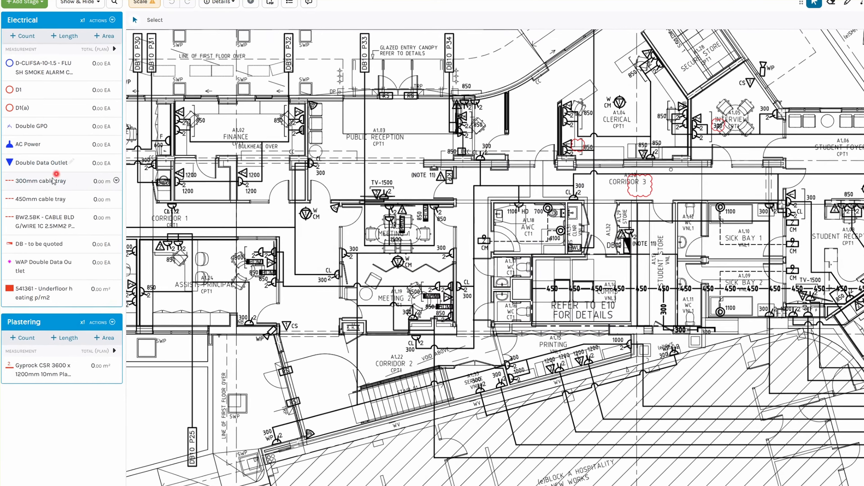
# Start a 450mm cable tray length and set the plan scale to 1:100 at A1
pyautogui.click(33, 166)
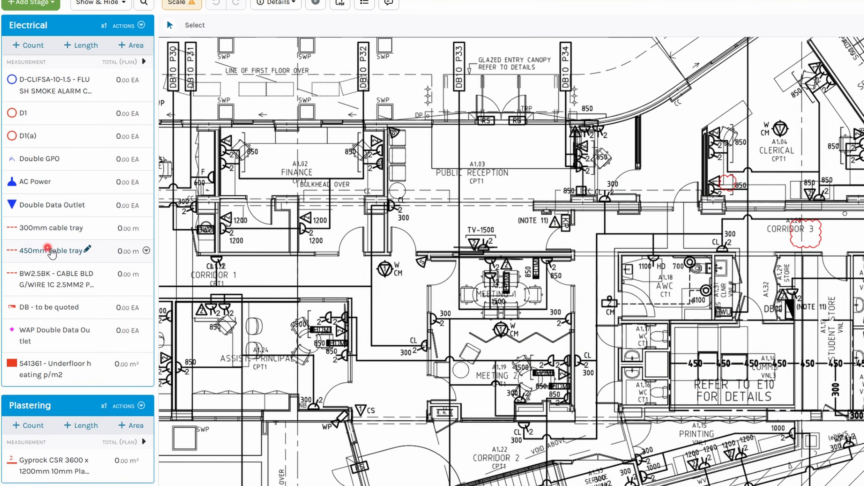
pyautogui.click(50, 249)
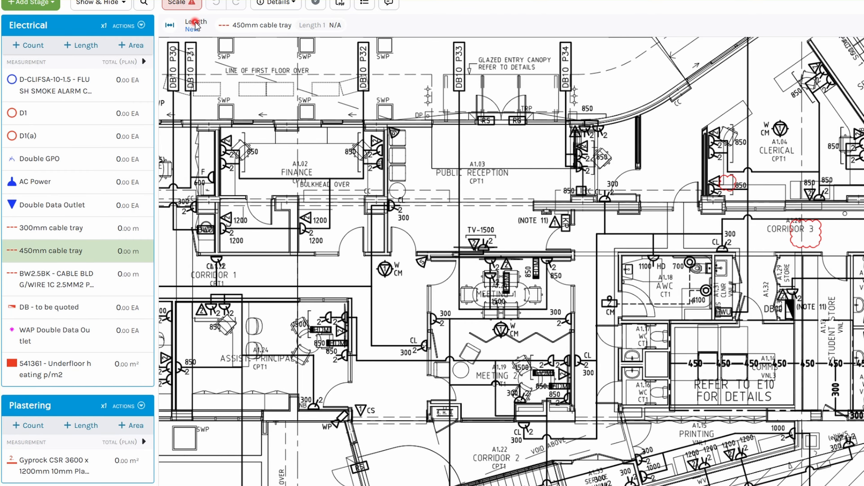
pyautogui.click(190, 4)
pyautogui.moveTo(798, 448); pyautogui.dragTo(751, 399)
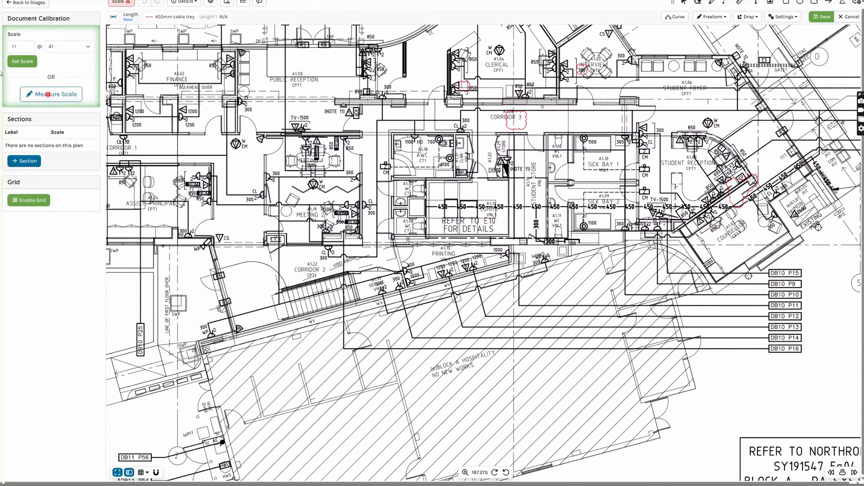
pyautogui.click(23, 46)
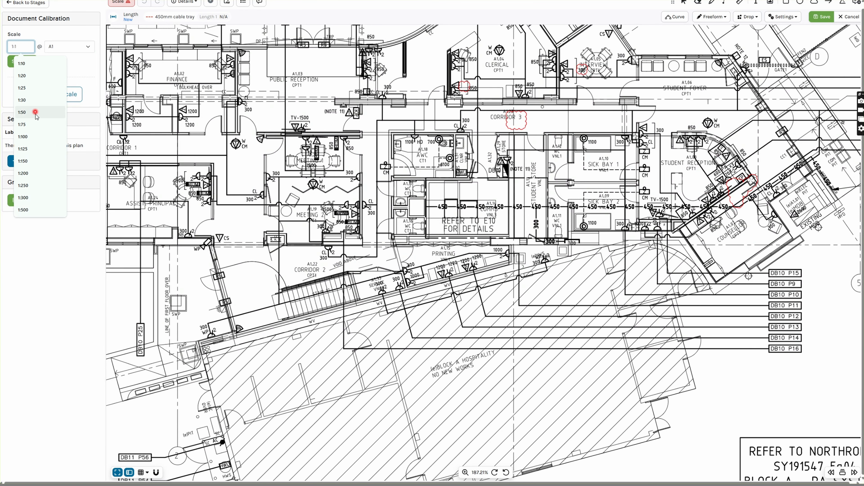
pyautogui.click(27, 136)
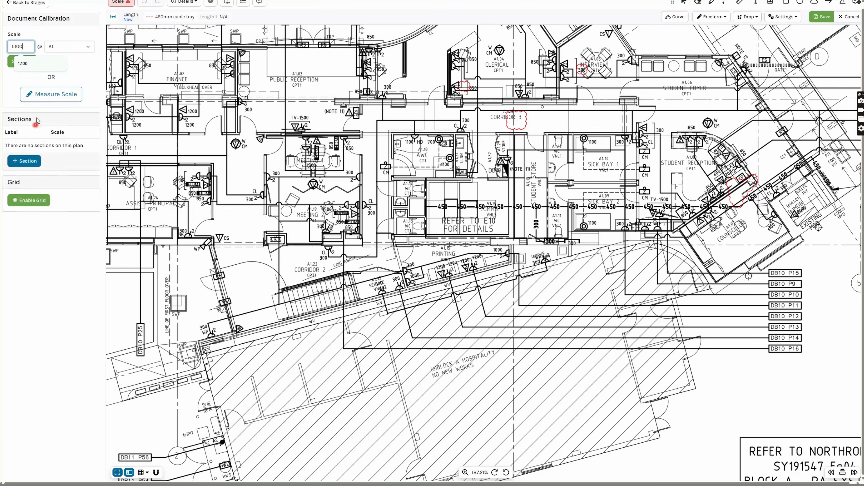
pyautogui.click(12, 62)
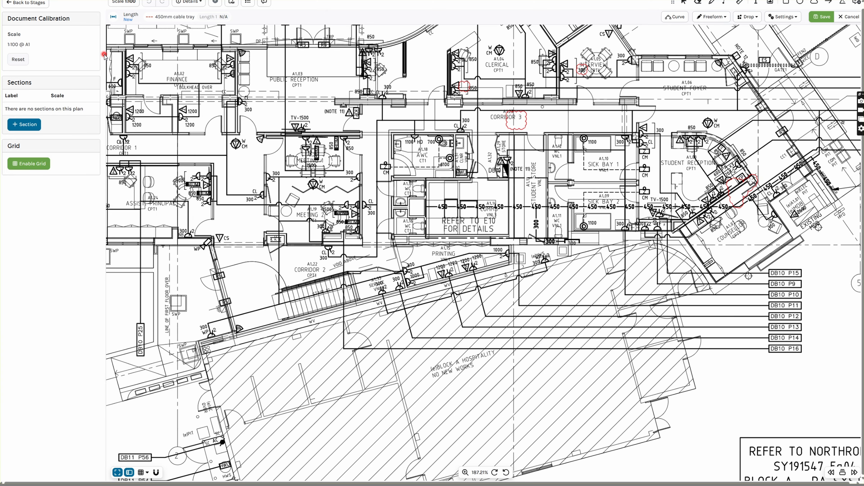
pyautogui.click(29, 3)
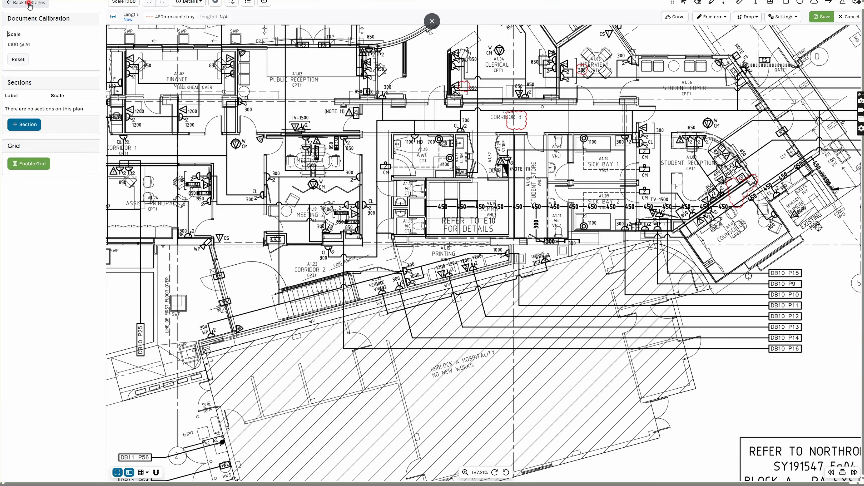
# Set a drop/wastage of 0.5 m for the 450mm cable tray length
pyautogui.moveTo(837, 181); pyautogui.dragTo(591, 194)
pyautogui.scroll(5, 591, 194)
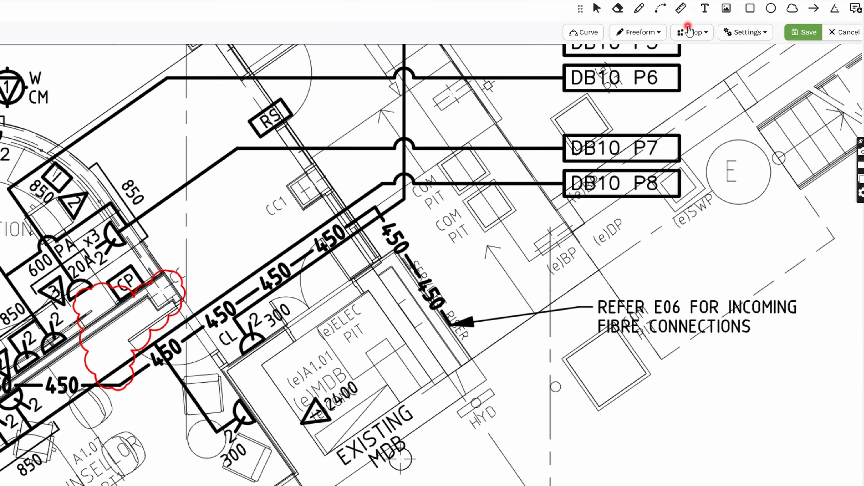
pyautogui.click(689, 32)
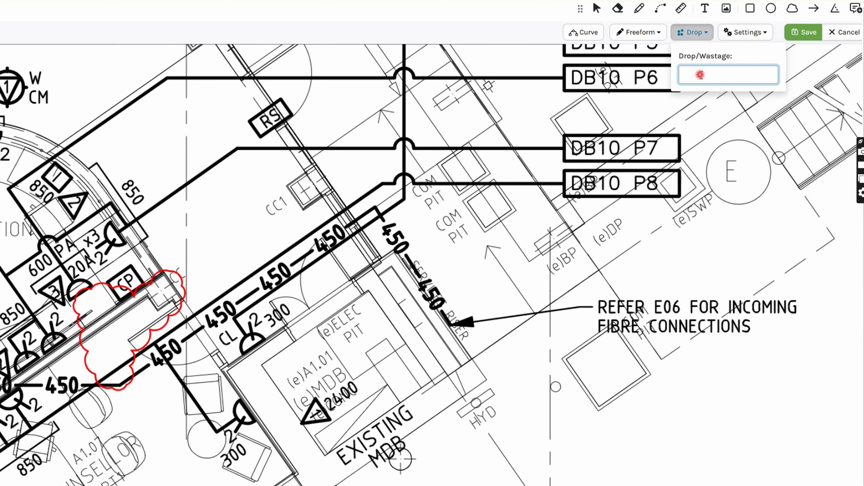
pyautogui.write('.5')
# Trace the 450 cable tray run from the riser near the existing MDB, diagonally past the Counsellor room, to the far wall of the Comms room
pyautogui.click(452, 325)
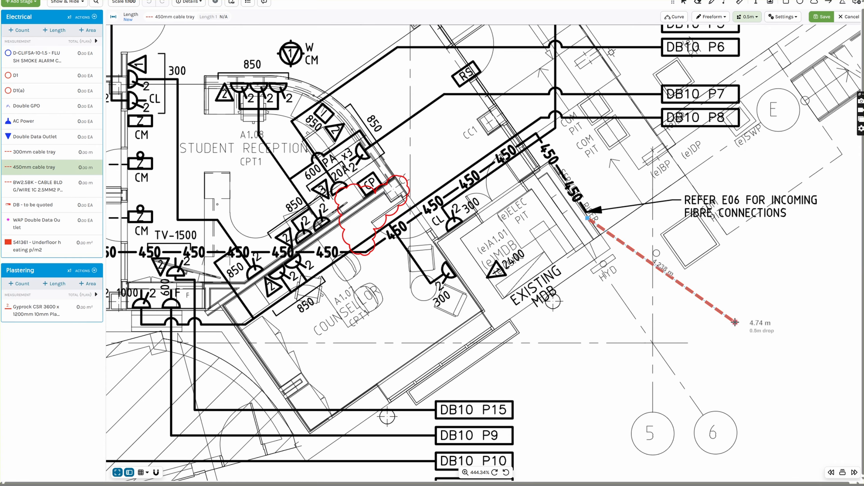
pyautogui.click(536, 132)
pyautogui.click(366, 251)
pyautogui.moveTo(253, 242); pyautogui.dragTo(549, 217)
pyautogui.moveTo(321, 205); pyautogui.dragTo(628, 215)
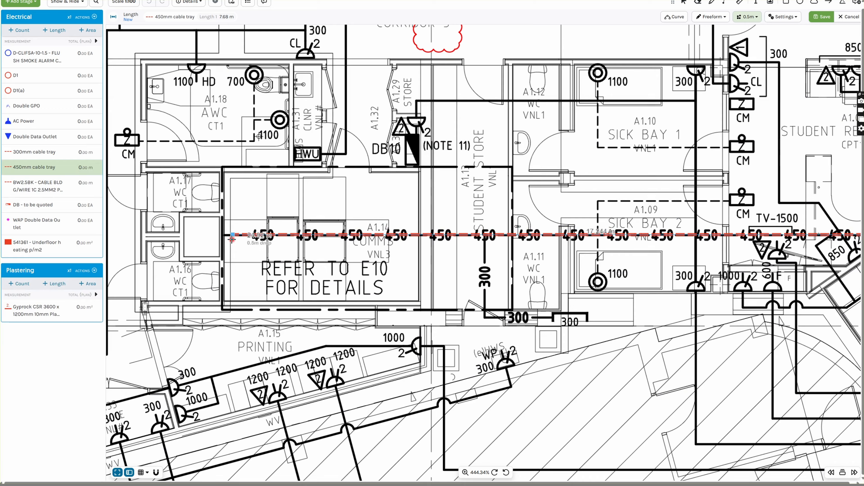
pyautogui.doubleClick(225, 236)
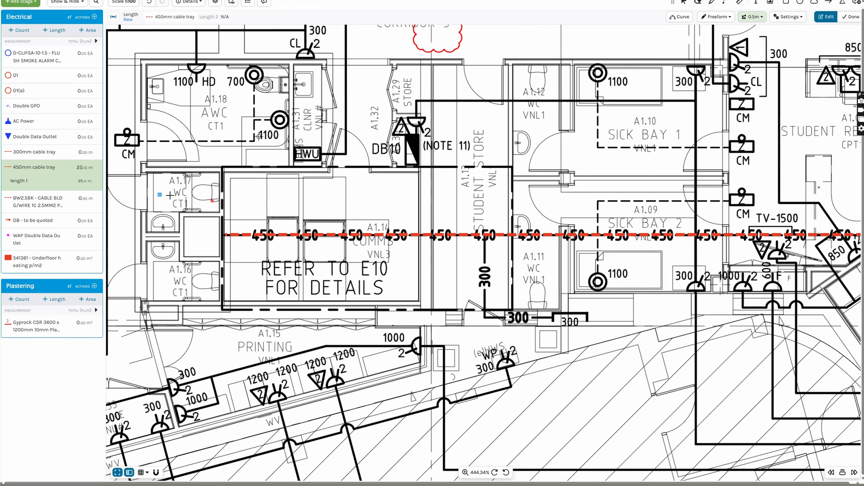
# Trace a second 450mm cable tray length, about 4 m, from DB10A to the nearby riser with a drop/wastage of 0.3 m
pyautogui.moveTo(158, 195); pyautogui.dragTo(690, 229)
pyautogui.moveTo(316, 190); pyautogui.dragTo(769, 224)
pyautogui.moveTo(283, 168); pyautogui.dragTo(740, 202)
pyautogui.moveTo(357, 168); pyautogui.dragTo(849, 338)
pyautogui.moveTo(786, 255); pyautogui.dragTo(448, 224)
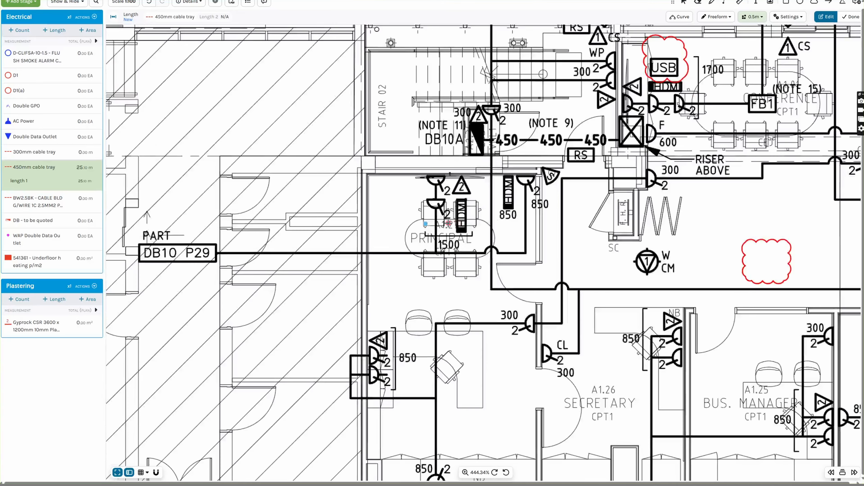
pyautogui.moveTo(527, 171); pyautogui.dragTo(373, 224)
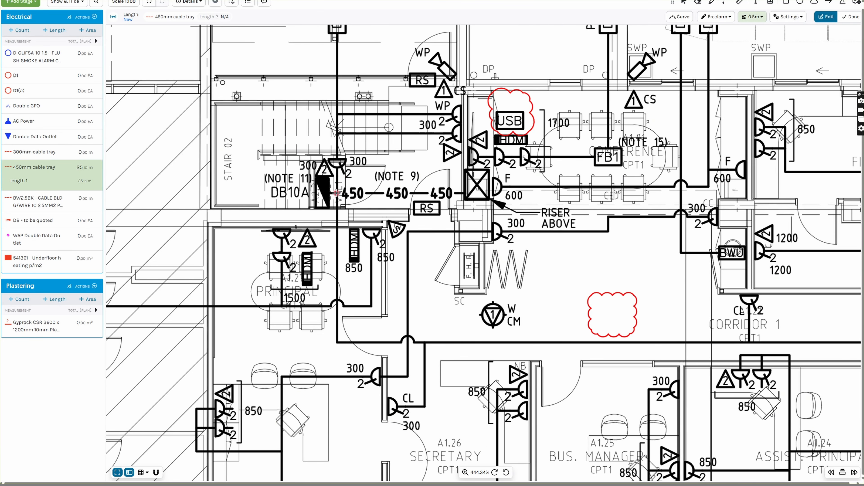
pyautogui.click(336, 192)
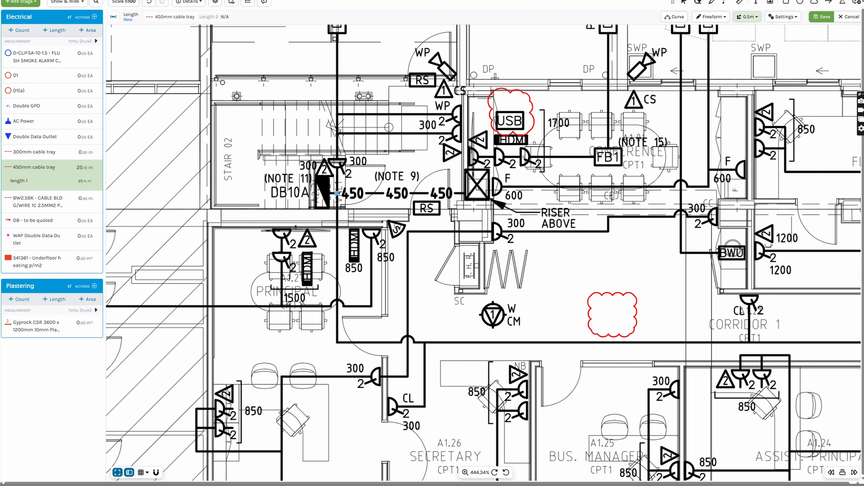
pyautogui.click(752, 18)
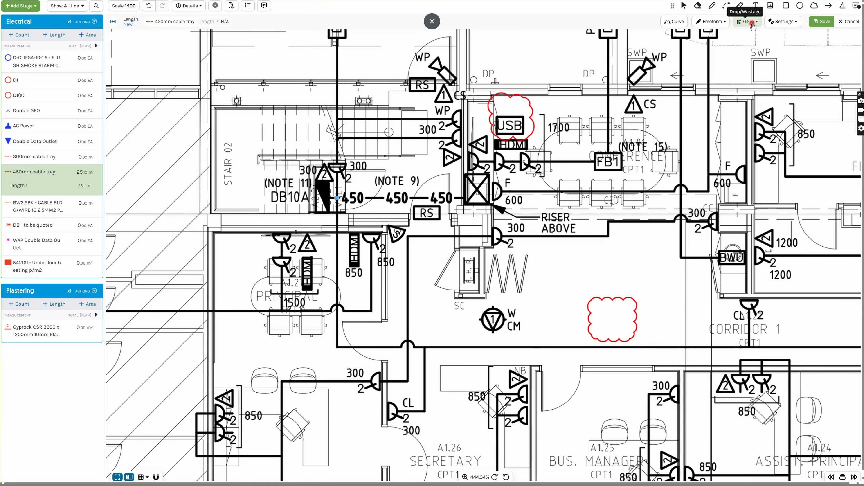
pyautogui.click(752, 22)
pyautogui.click(750, 49)
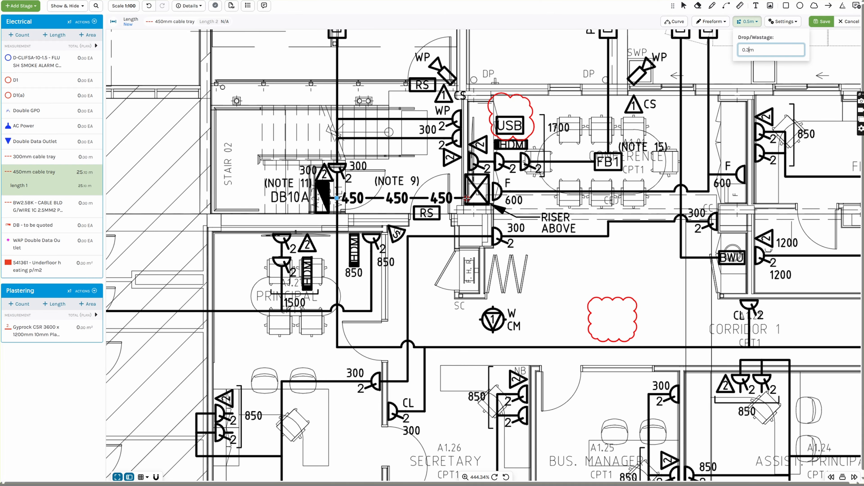
pyautogui.doubleClick(493, 197)
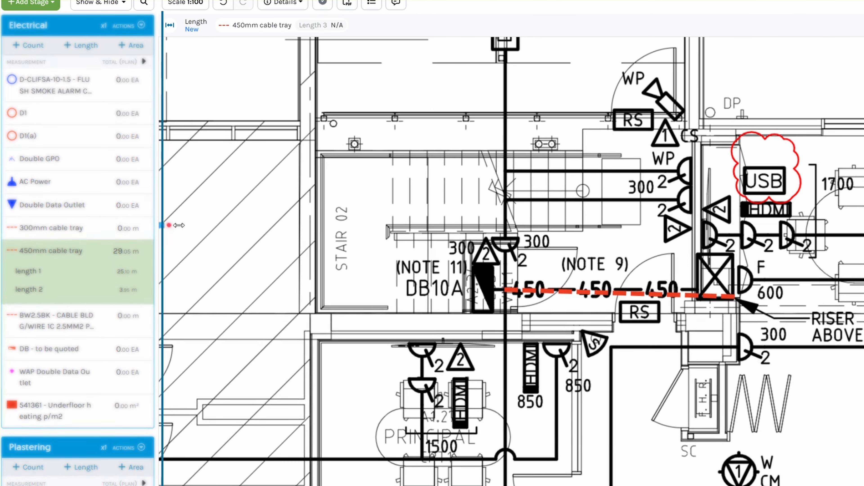
# Widen the measurement list enough to show the drop values and both plan and project totals
pyautogui.moveTo(108, 148); pyautogui.dragTo(195, 151)
pyautogui.moveTo(293, 227); pyautogui.dragTo(295, 225)
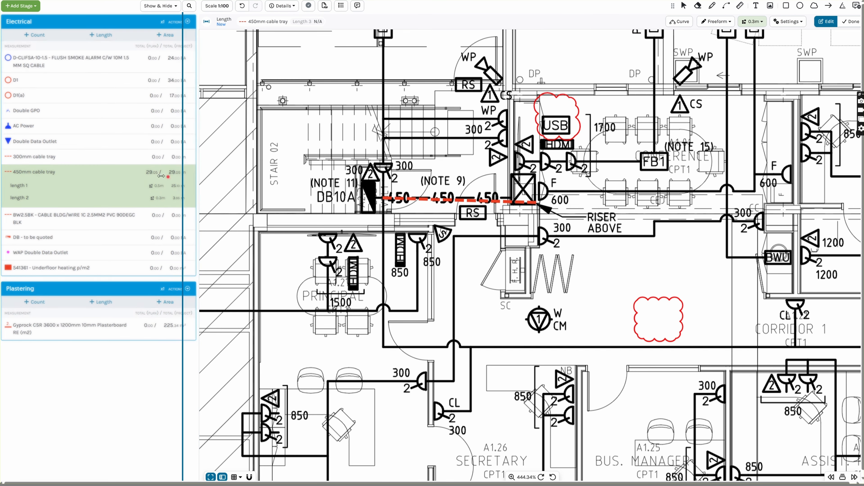
pyautogui.moveTo(161, 176); pyautogui.dragTo(133, 176)
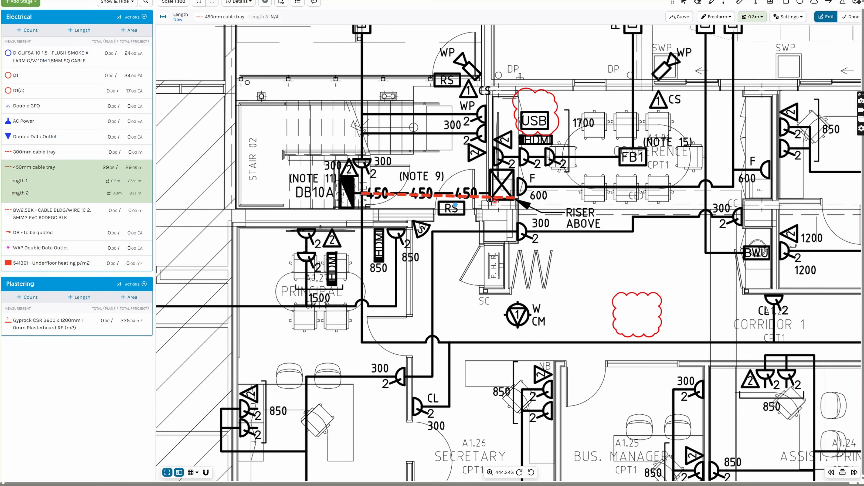
# Hide the Electrical stage so that only the Plastering stage is shown
pyautogui.scroll(-3, 502, 198)
pyautogui.scroll(-3, 503, 197)
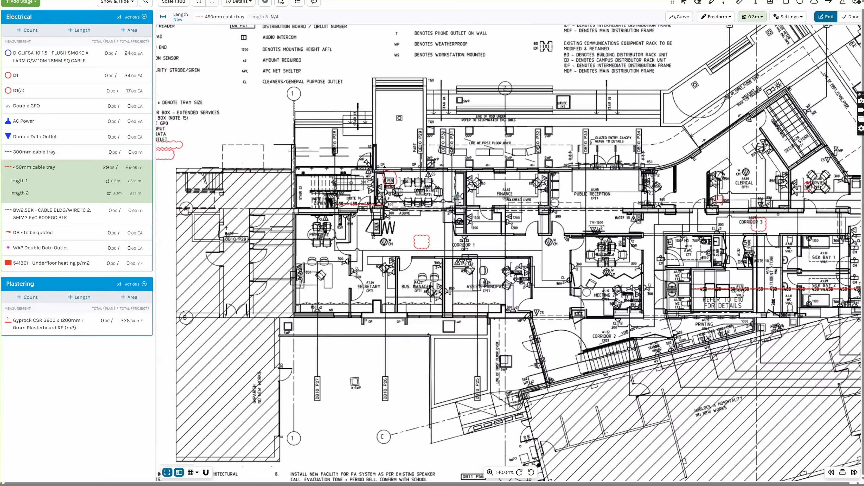
pyautogui.moveTo(457, 197); pyautogui.dragTo(349, 189)
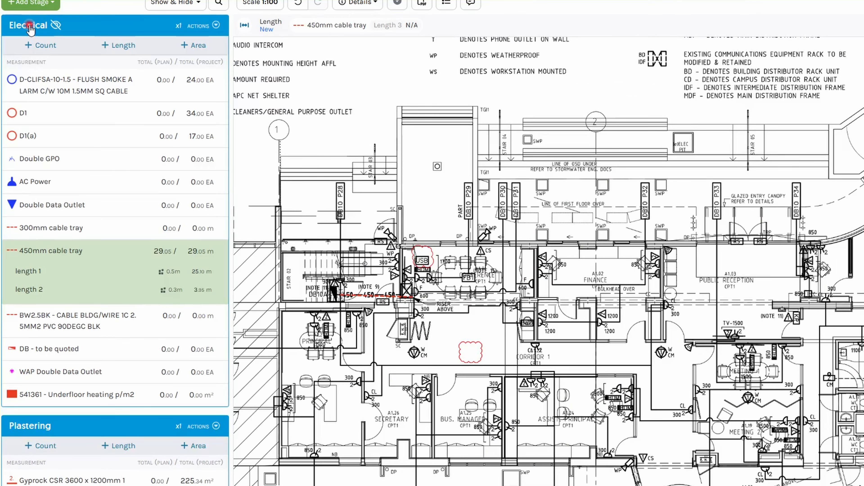
pyautogui.click(29, 25)
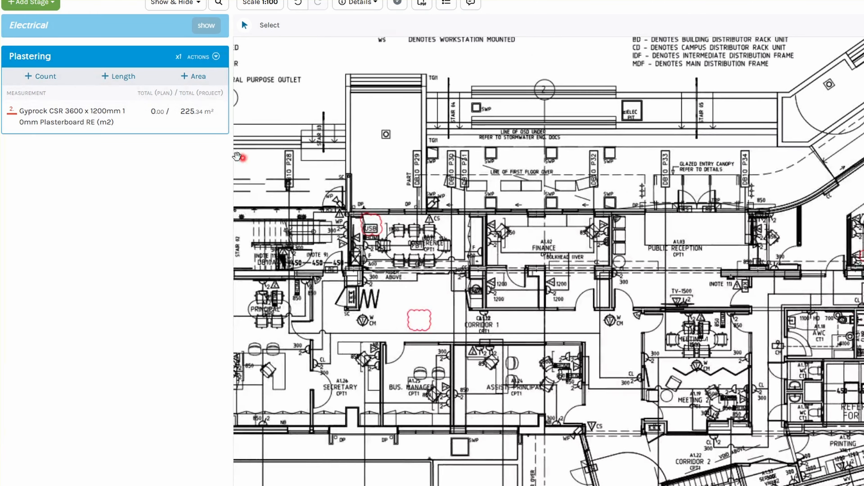
# Start a Plastering area measurement, search the catalogue by name for 13mm and select Gyprock CSR 3000 x 1200 x 13mm Soundchek Plasterboard RE (m2)
pyautogui.click(192, 76)
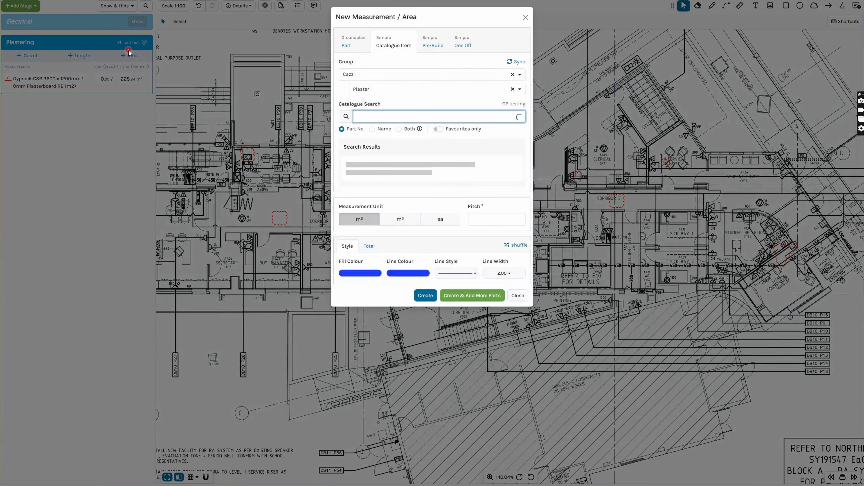
pyautogui.click(401, 115)
pyautogui.write('13mm')
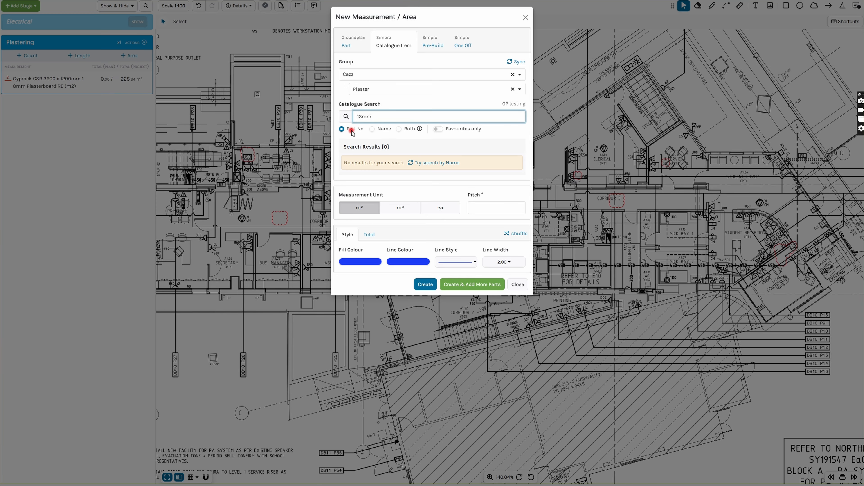
pyautogui.click(373, 129)
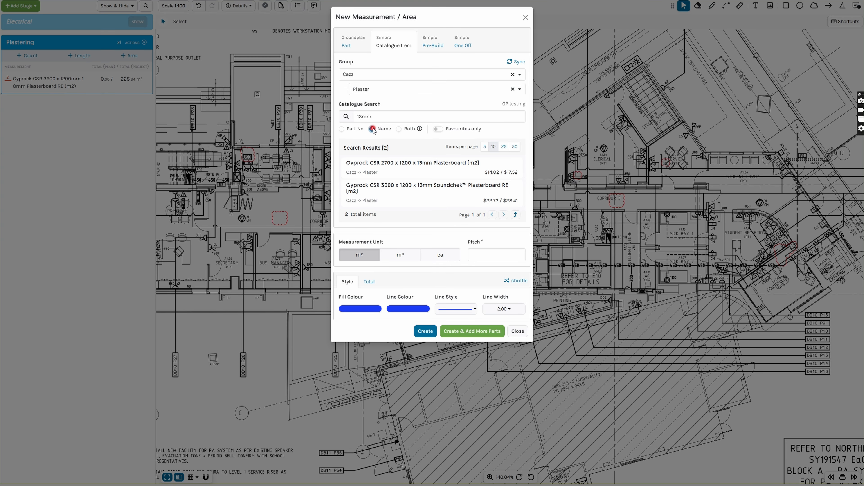
pyautogui.click(404, 189)
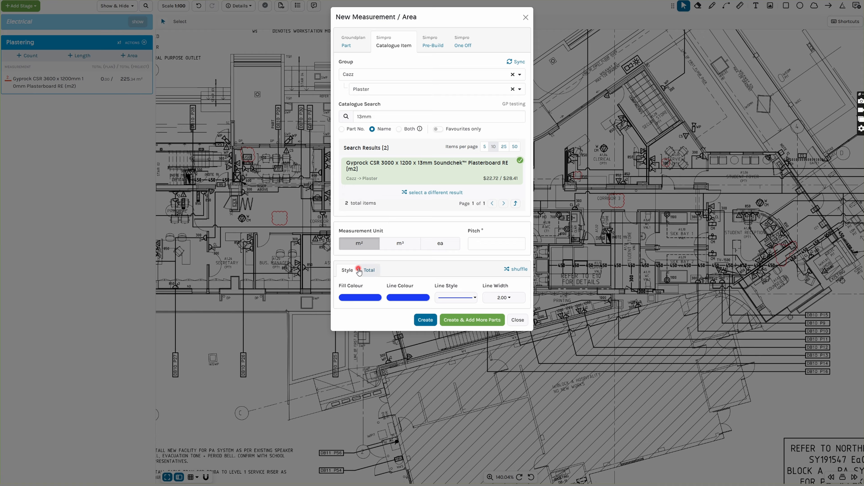
# Enable Show Total for the Soundchek plasterboard area and create the measurement
pyautogui.click(372, 272)
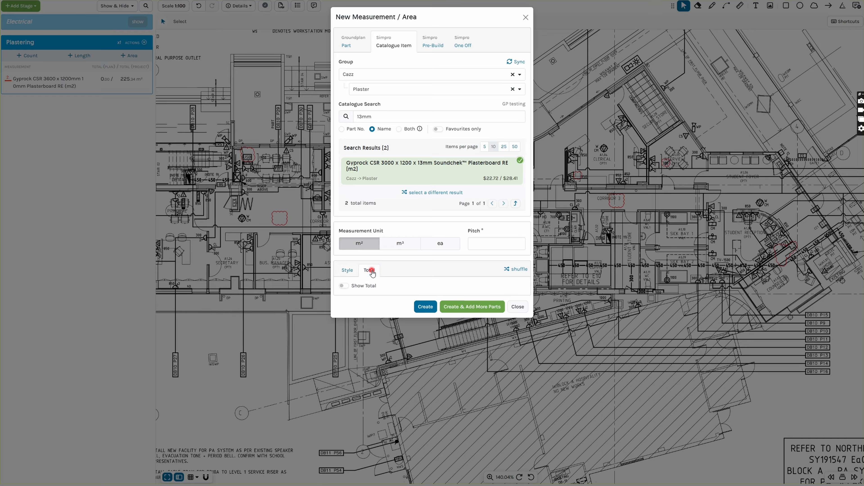
pyautogui.click(344, 285)
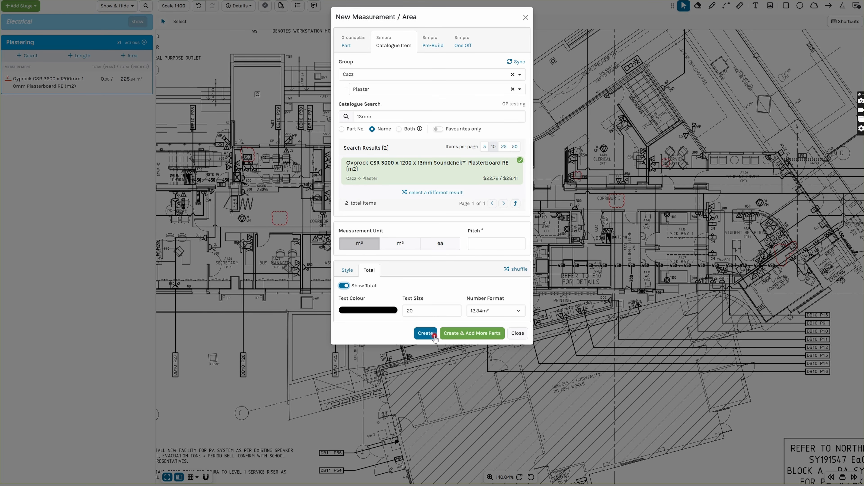
pyautogui.click(424, 333)
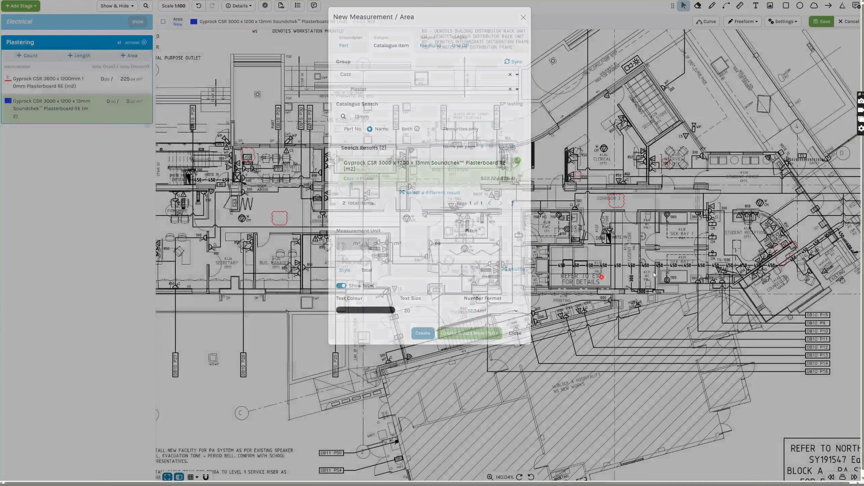
# Start the plasterboard area outline beside the existing MDB, turn on snapping, and run it to the Student Foyer's outer corner near Note 12
pyautogui.scroll(8, 697, 273)
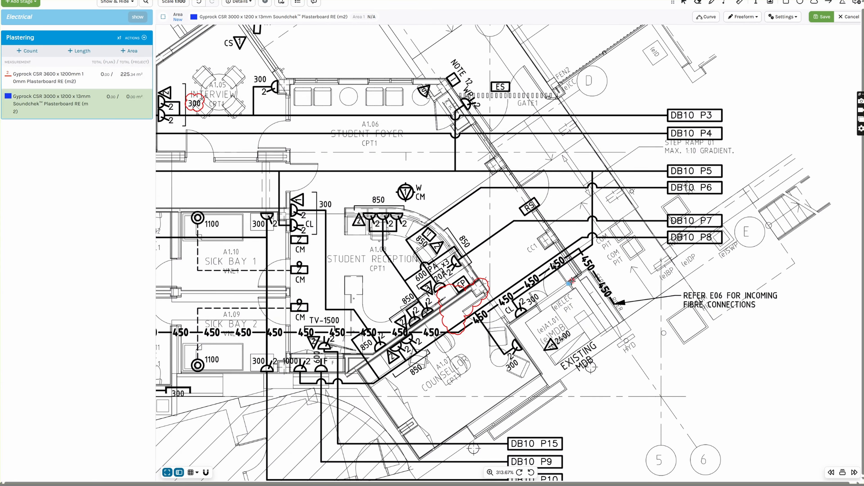
pyautogui.click(583, 274)
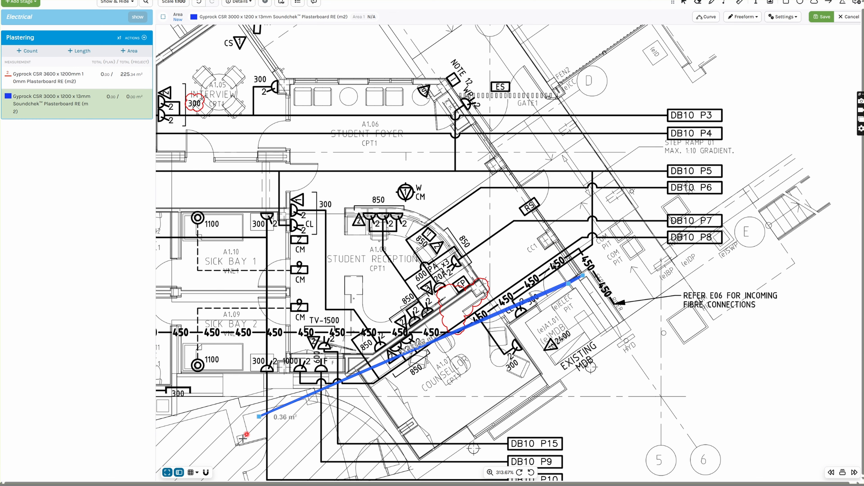
pyautogui.click(205, 477)
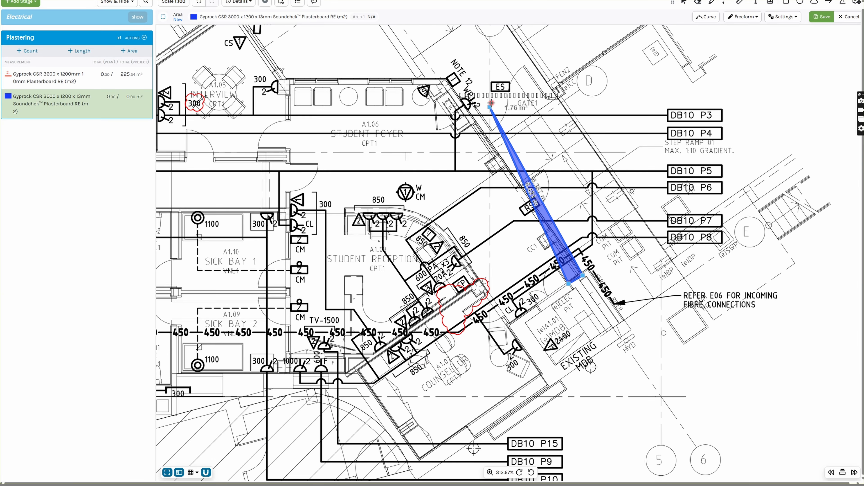
pyautogui.moveTo(467, 112); pyautogui.dragTo(534, 231)
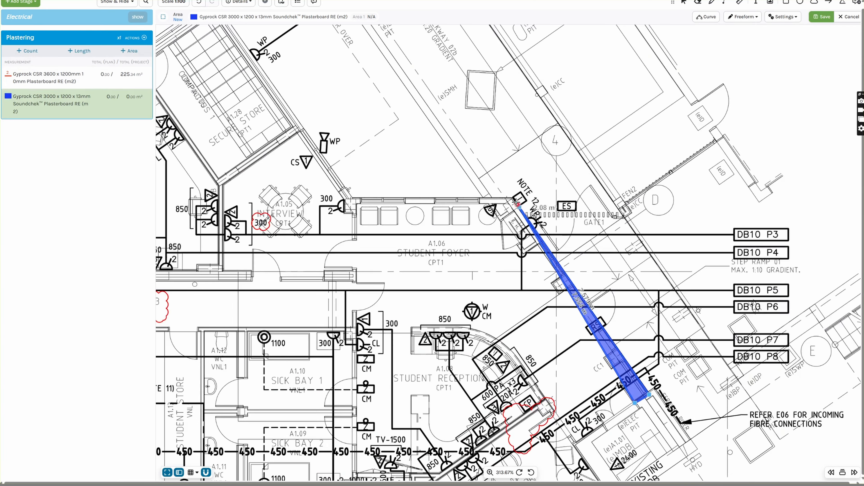
pyautogui.scroll(5, 513, 200)
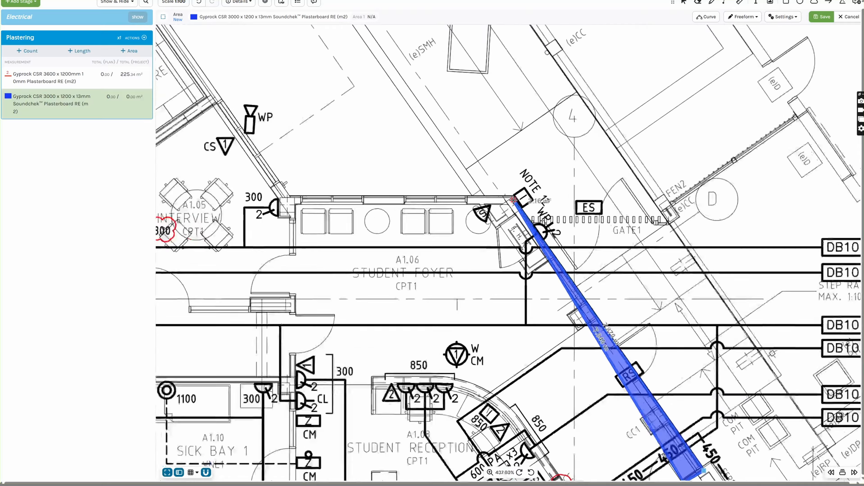
pyautogui.click(513, 195)
# Extend the outline about 5.25 m along the Student Foyer window wall and past Interview to the Secure Store's outer corner
pyautogui.moveTo(340, 199); pyautogui.dragTo(635, 225)
pyautogui.click(549, 223)
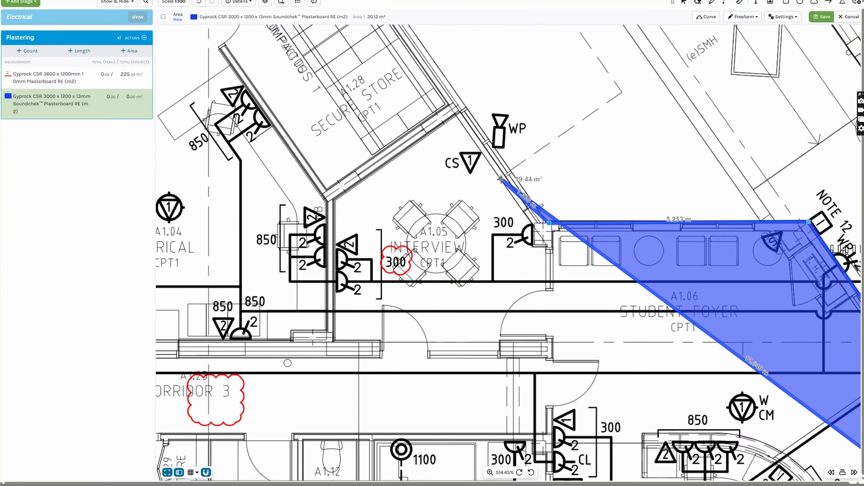
pyautogui.moveTo(505, 180); pyautogui.dragTo(626, 278)
pyautogui.moveTo(605, 228); pyautogui.dragTo(666, 287)
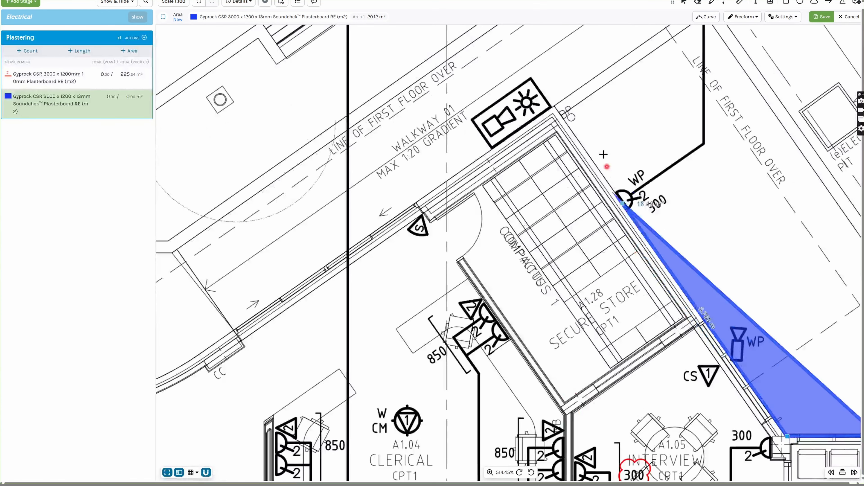
pyautogui.click(555, 105)
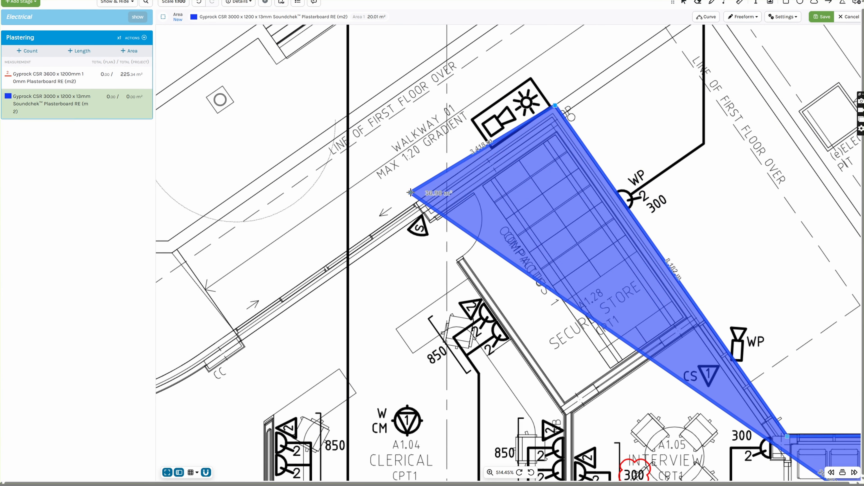
# Extend the outline about 7.9 m along the Secure Store and Clerical outer wall to the start of the curved wall
pyautogui.moveTo(410, 193); pyautogui.dragTo(704, 150)
pyautogui.moveTo(565, 191); pyautogui.dragTo(462, 142)
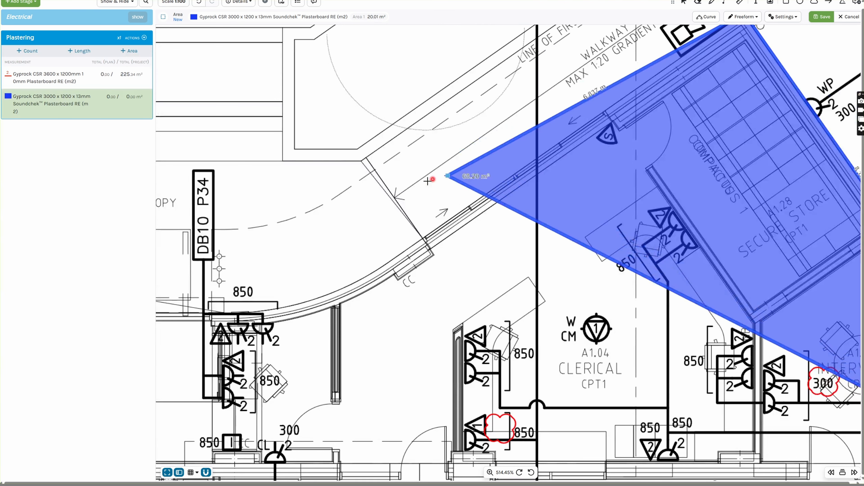
pyautogui.moveTo(422, 190); pyautogui.dragTo(575, 174)
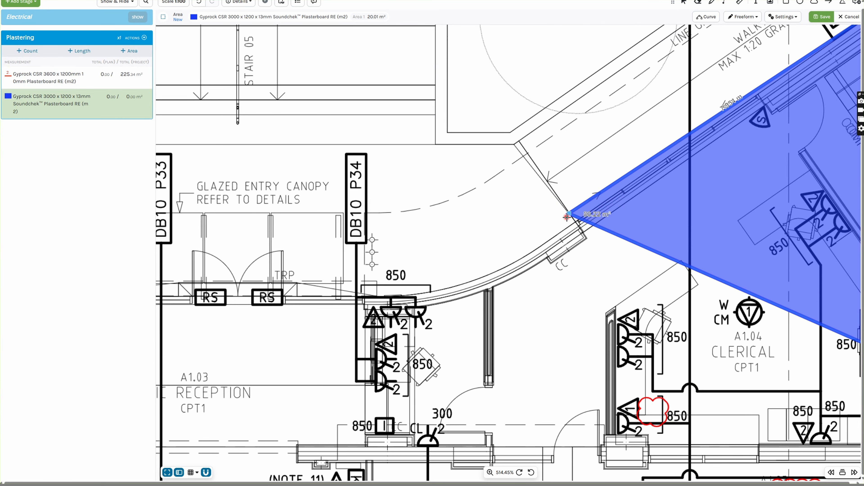
pyautogui.click(575, 223)
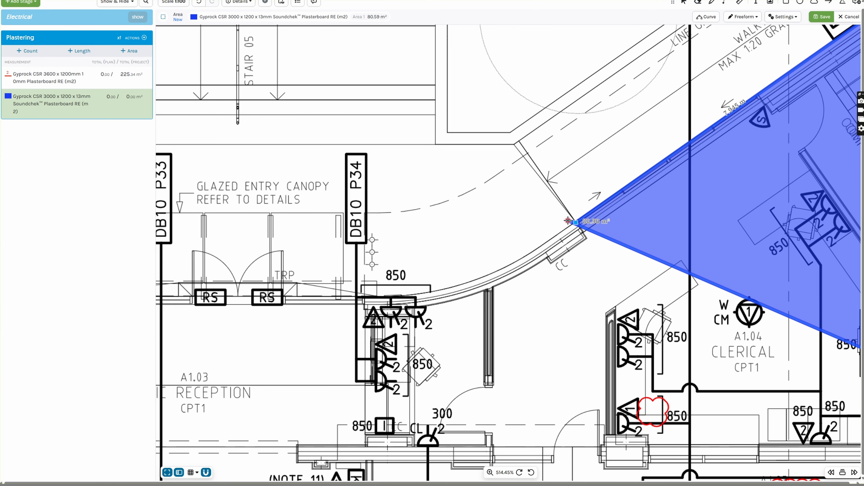
# Add a curved edge about 4.8 m long following the curved wall to the corner of Public Reception
pyautogui.click(355, 297)
pyautogui.press('c')
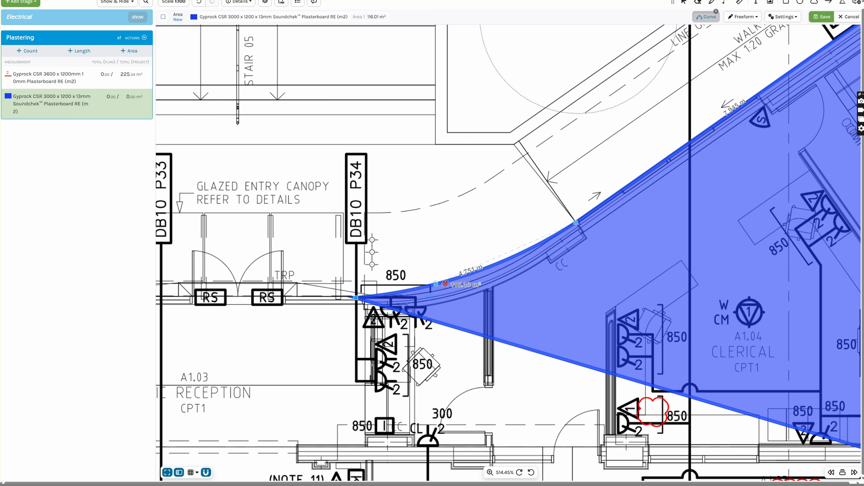
pyautogui.click(472, 282)
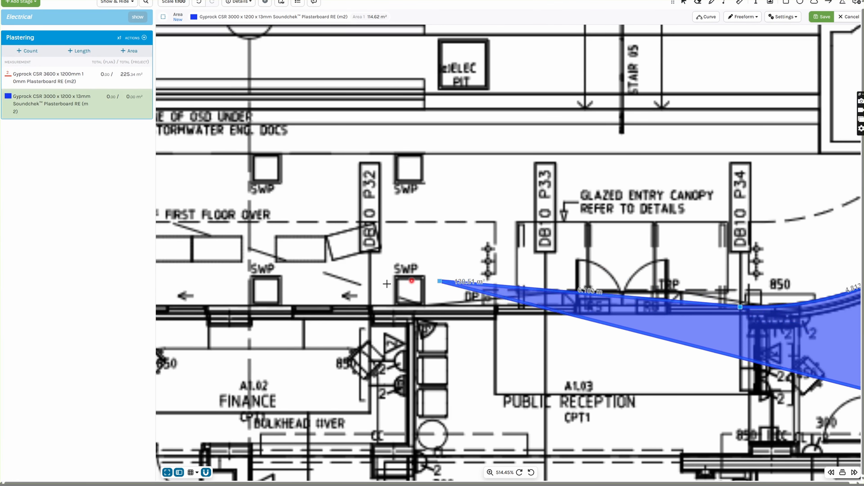
# Extend the outline about 25.5 m along the front wall past Public Reception, Finance and Conference to the outer corner of Stair 02
pyautogui.moveTo(441, 286); pyautogui.dragTo(609, 285)
pyautogui.moveTo(299, 289); pyautogui.dragTo(548, 284)
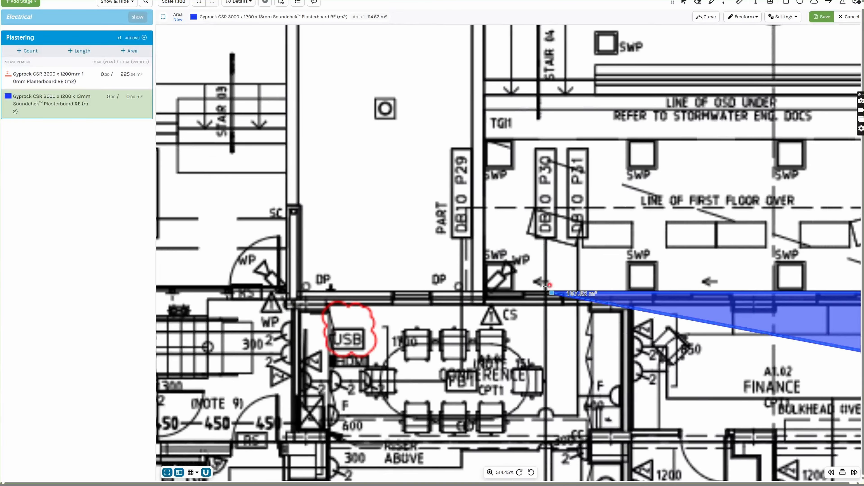
pyautogui.scroll(-4, 331, 283)
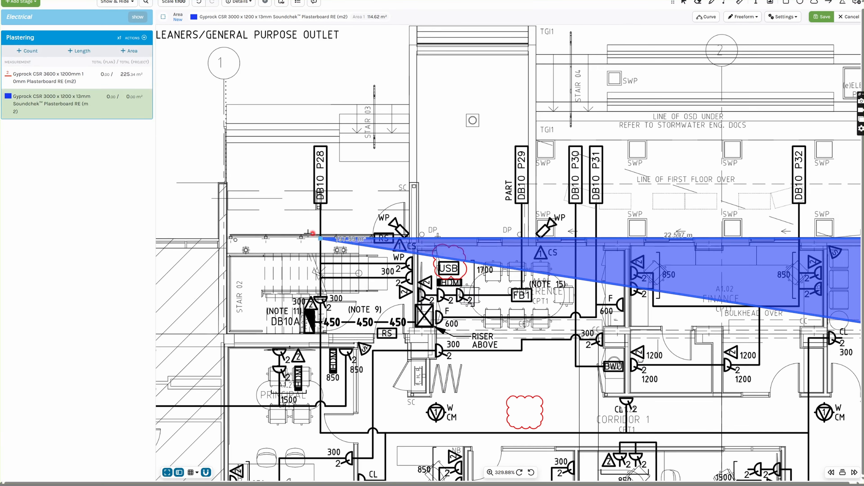
pyautogui.click(228, 238)
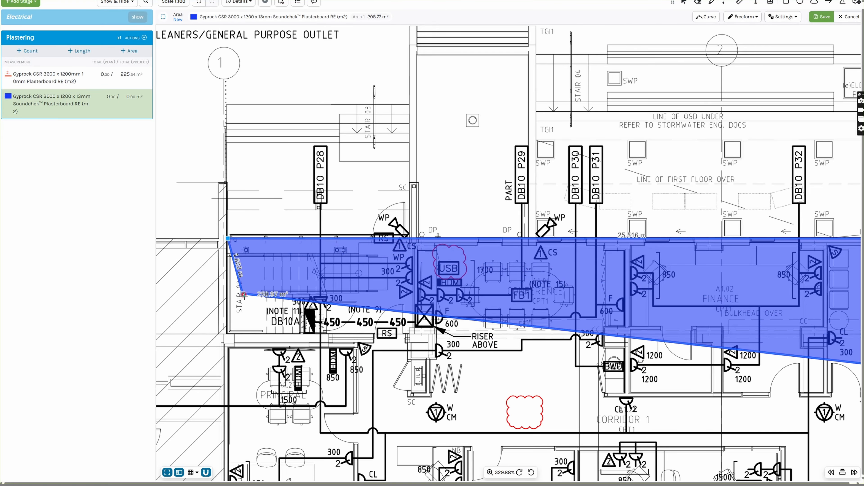
# Extend the outline along the side wall past Stair 02 and Principal to the outer corner, then about 5 m along the Secretary window wall
pyautogui.moveTo(245, 289); pyautogui.dragTo(316, 158)
pyautogui.moveTo(300, 347); pyautogui.dragTo(275, 238)
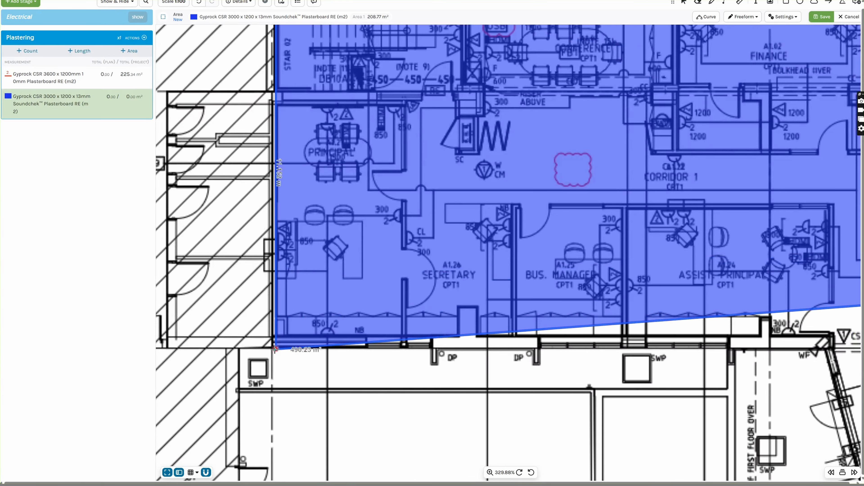
pyautogui.click(269, 345)
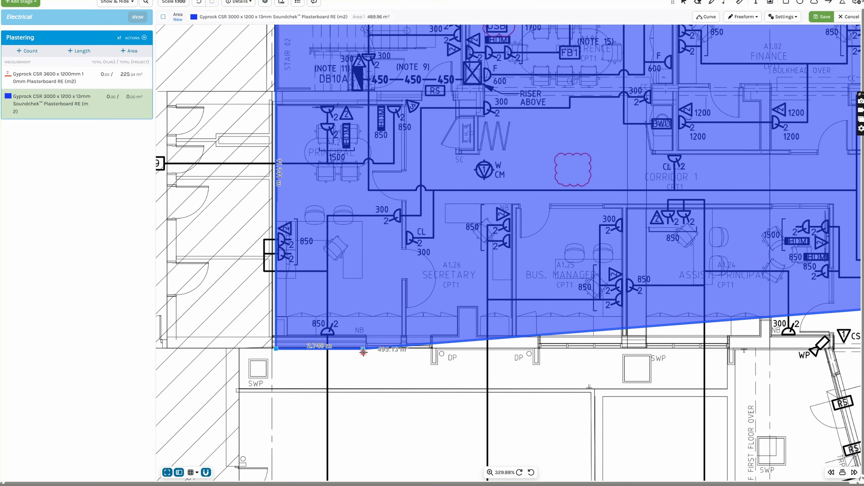
pyautogui.click(431, 348)
pyautogui.click(430, 336)
# Trace the outline around the wall recess beside Secretary and continue about 1.87 m along the wall to the Bus. Manager windows
pyautogui.click(480, 351)
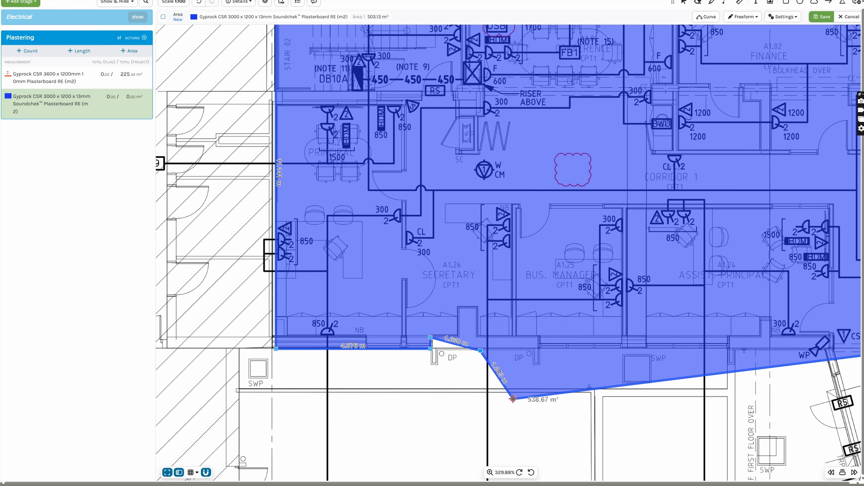
pyautogui.hotkey('ctrl', 'z')
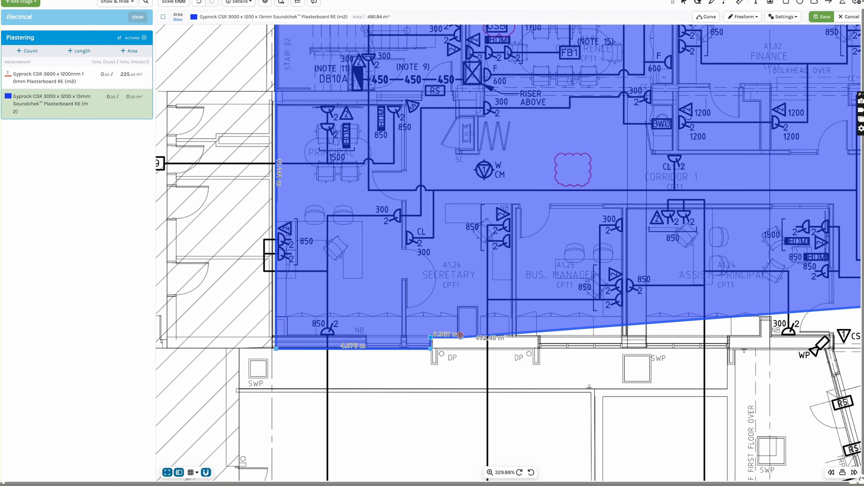
pyautogui.click(459, 337)
pyautogui.click(459, 307)
pyautogui.click(479, 307)
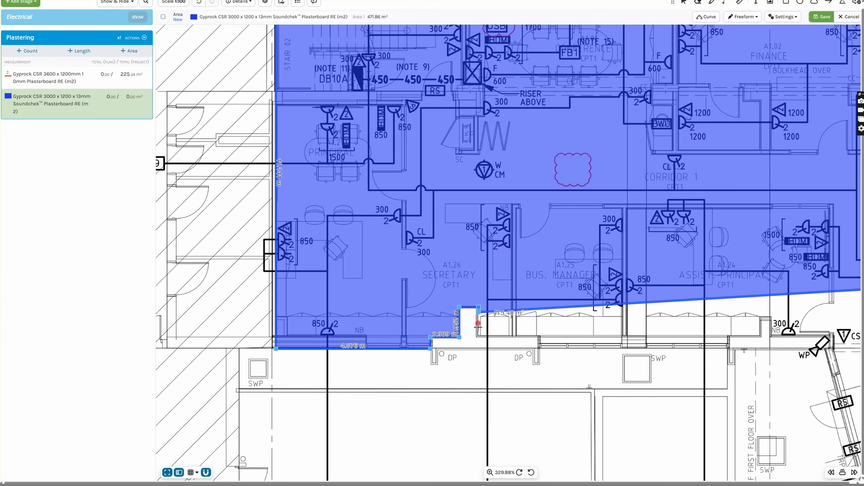
pyautogui.click(478, 337)
pyautogui.click(537, 337)
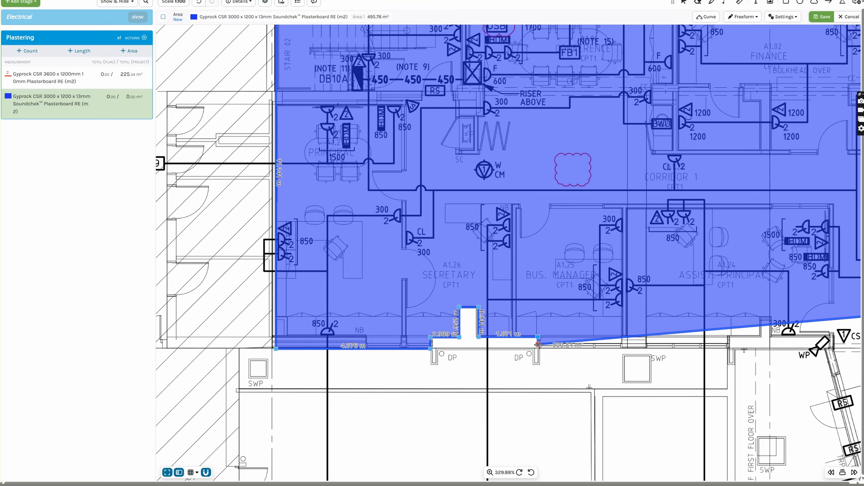
# Extend the outline about 6.17 m along the Bus. Manager and Assist. Principal window wall, then step in and continue to the Corridor 2 corner
pyautogui.click(538, 348)
pyautogui.click(619, 348)
pyautogui.moveTo(745, 348); pyautogui.dragTo(394, 357)
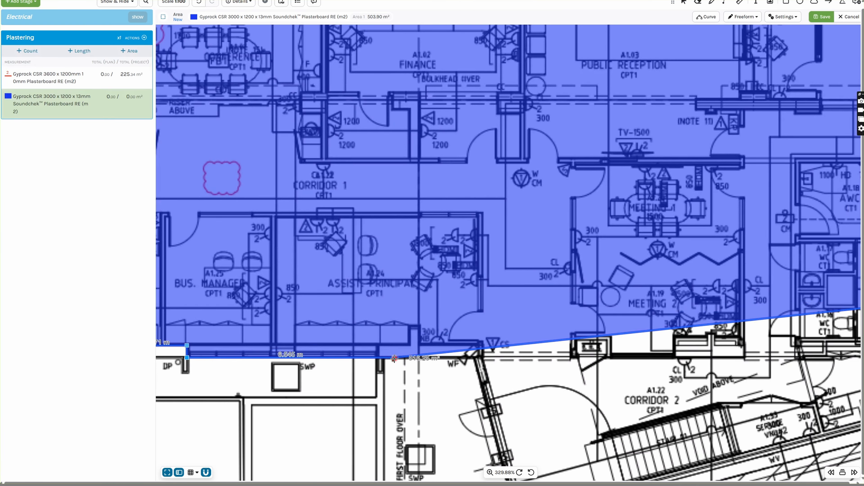
pyautogui.click(379, 357)
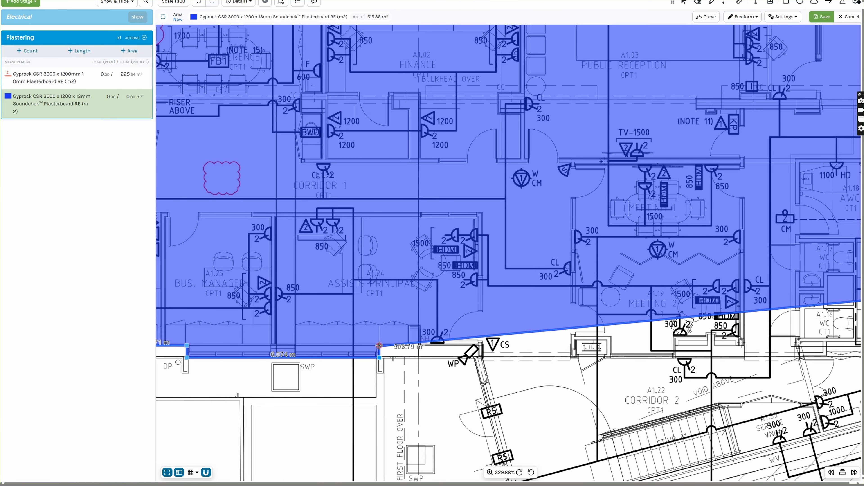
pyautogui.click(379, 346)
pyautogui.click(473, 346)
# Extend the outline down the angled Corridor 2 wall and along the Block A Hospitality boundary to the start of the Counsellor room
pyautogui.moveTo(481, 390); pyautogui.dragTo(365, 193)
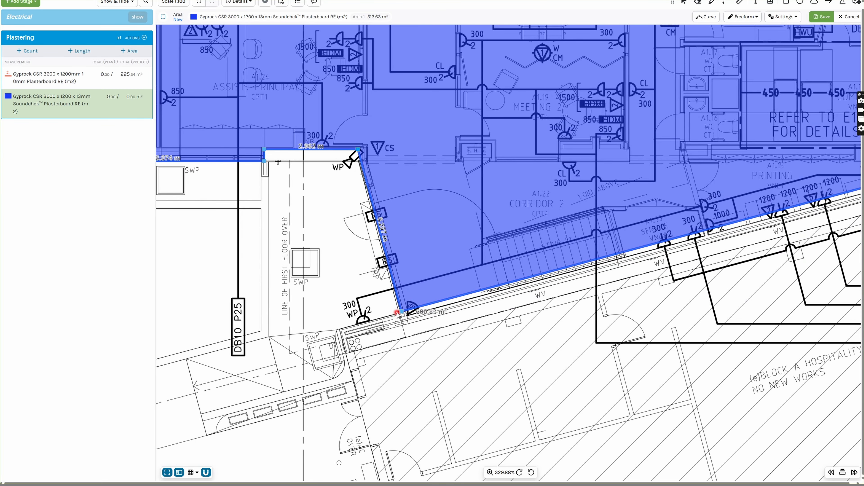
pyautogui.click(397, 312)
pyautogui.moveTo(749, 221); pyautogui.dragTo(344, 267)
pyautogui.moveTo(703, 166); pyautogui.dragTo(455, 219)
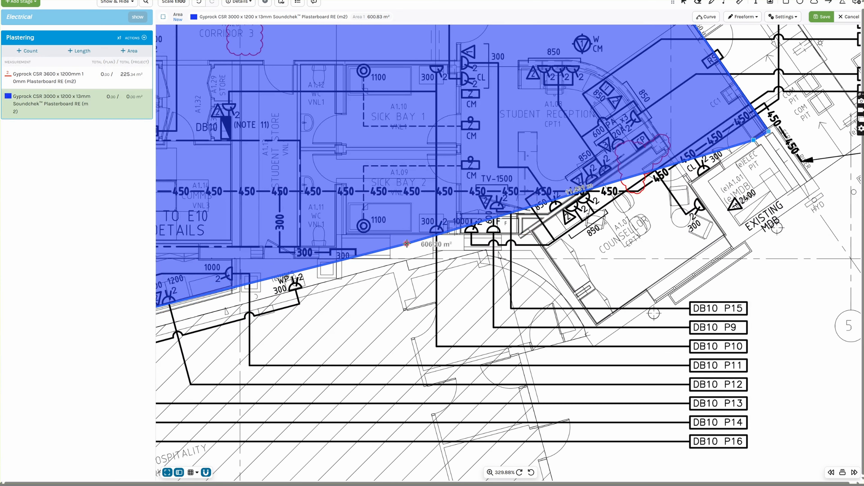
pyautogui.click(530, 233)
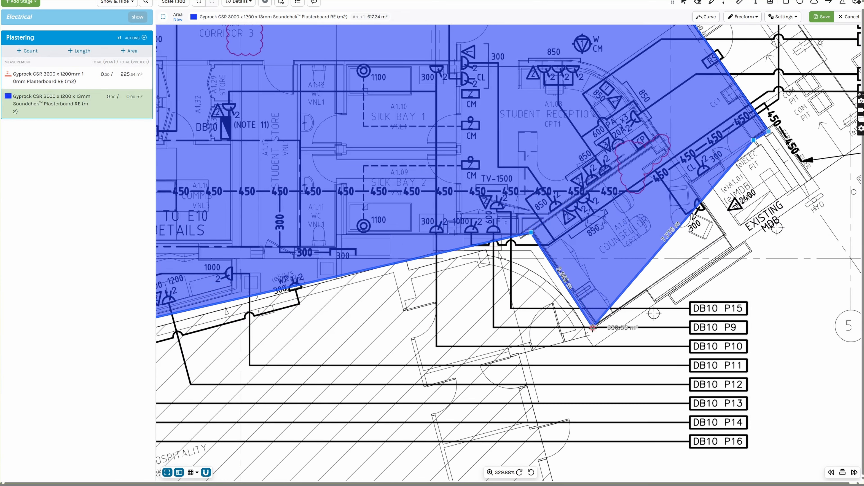
# Trace the Counsellor room's side wall and about 5 m of its outer wall, then complete and save the ground floor area
pyautogui.click(599, 324)
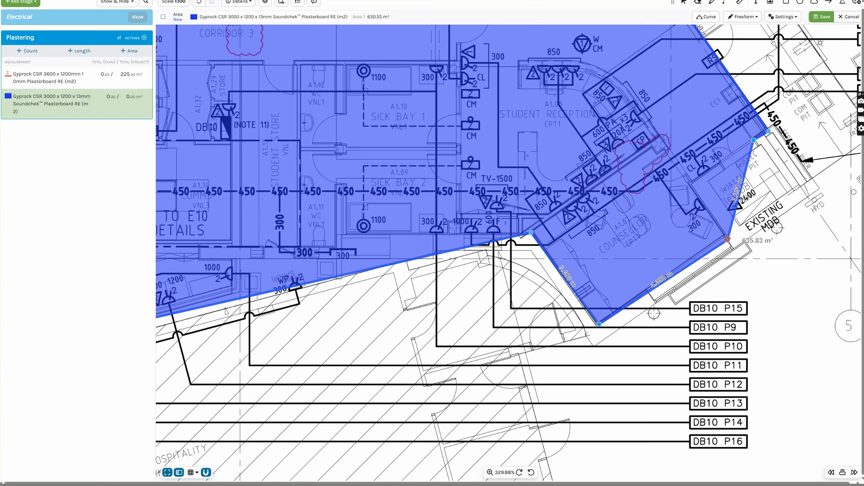
pyautogui.click(732, 246)
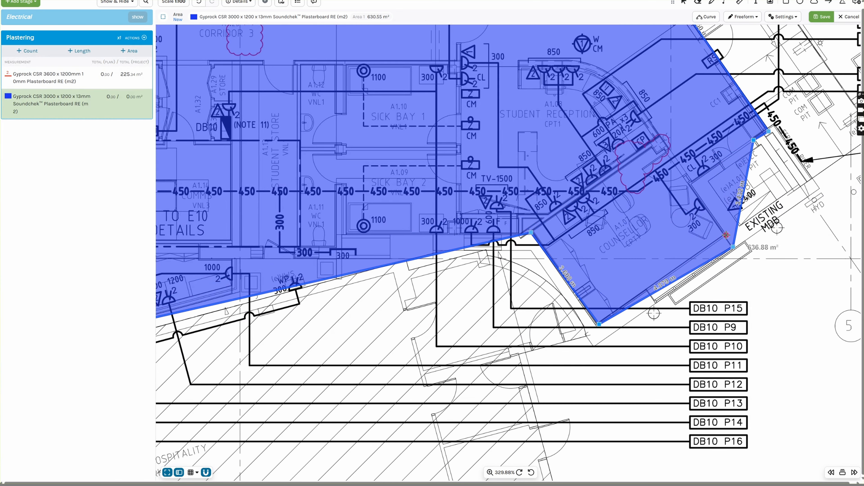
pyautogui.click(689, 186)
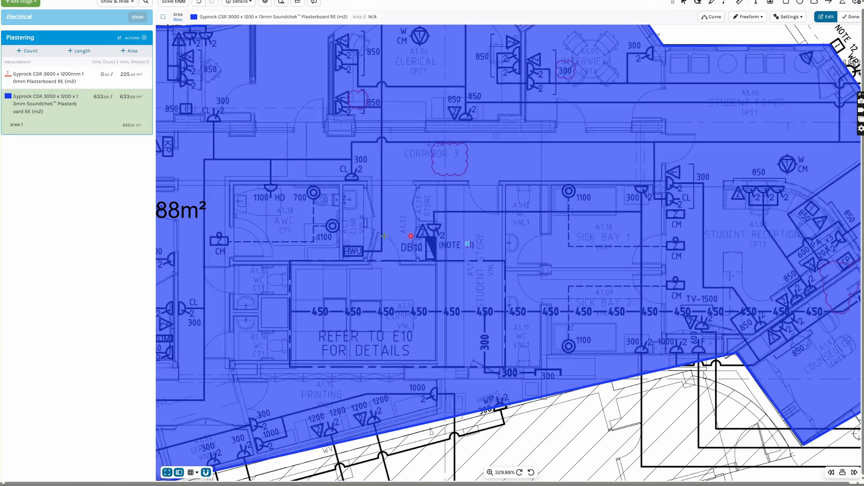
# Edit the saved plasterboard area and add a cut-out in Square drawing mode over the AWC room
pyautogui.moveTo(364, 237); pyautogui.dragTo(603, 232)
pyautogui.scroll(-1, 467, 214)
pyautogui.scroll(-2, 467, 214)
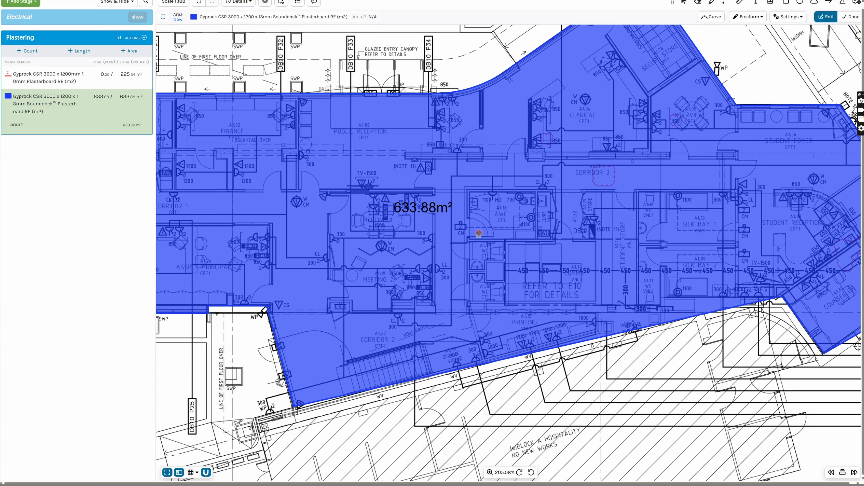
pyautogui.click(822, 18)
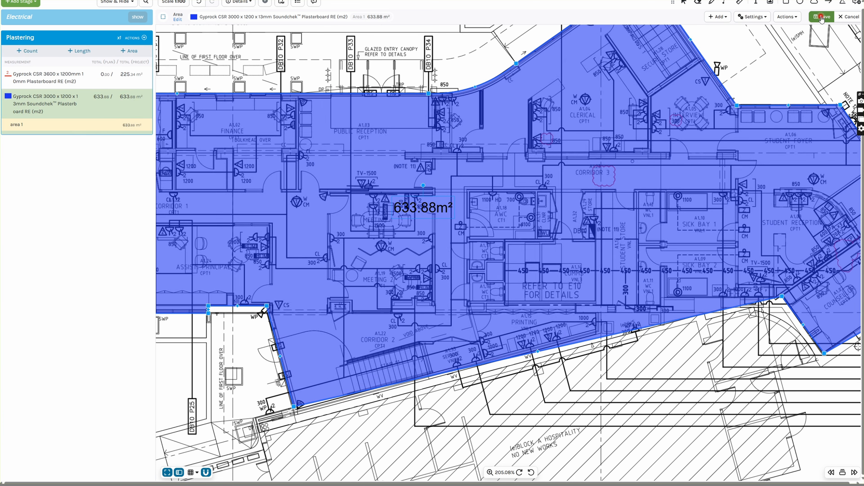
pyautogui.click(713, 19)
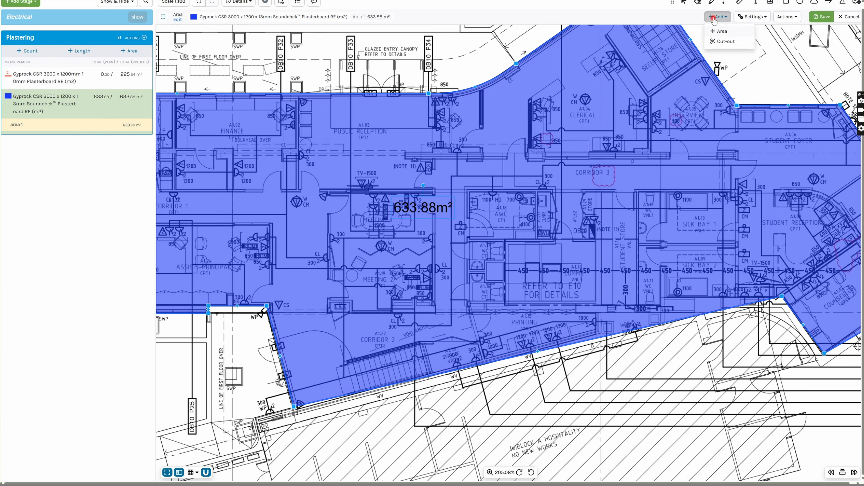
pyautogui.click(717, 42)
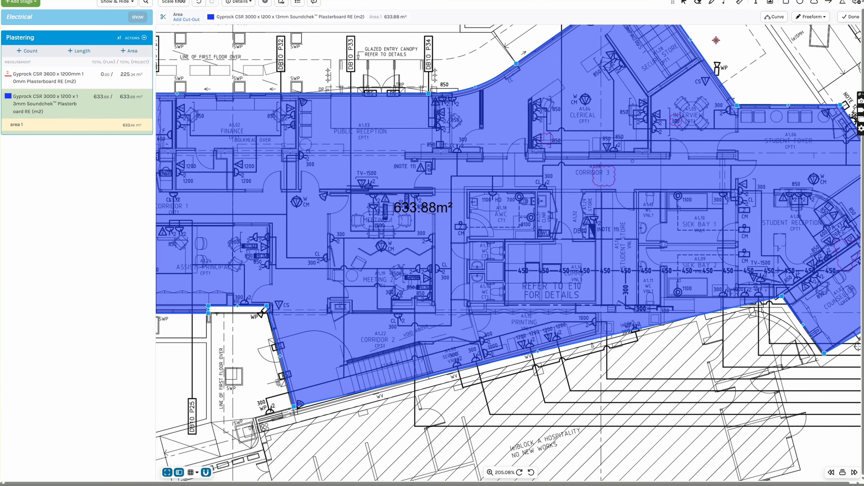
pyautogui.click(823, 17)
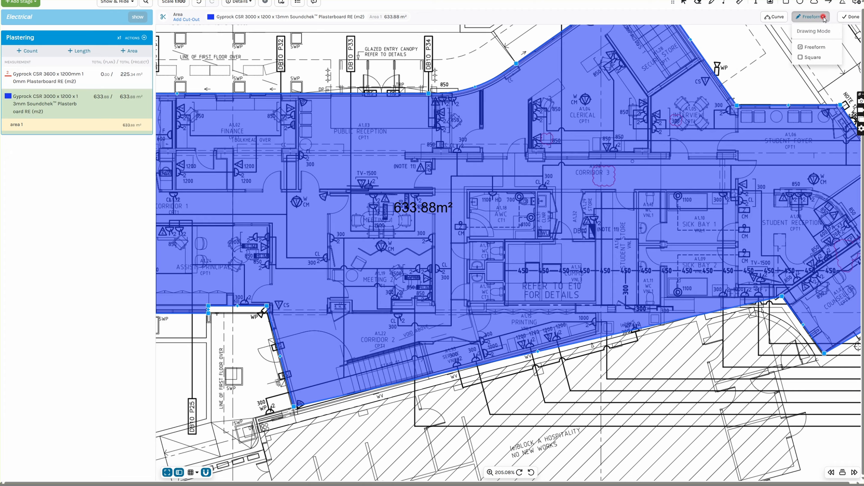
pyautogui.click(815, 57)
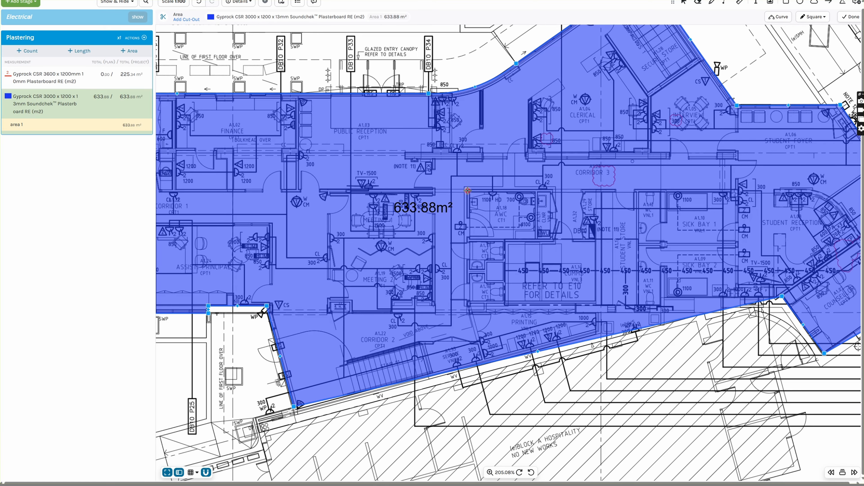
pyautogui.moveTo(469, 191); pyautogui.dragTo(537, 239)
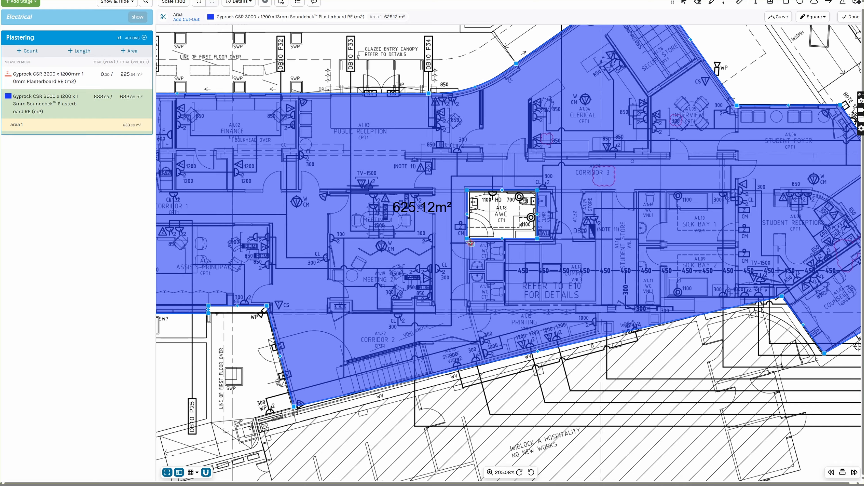
# Cut the two WC rooms below the AWC out of the area, then switch to the Gyprock CSR 3600 x 1200mm 10mm Plasterboard measurement
pyautogui.moveTo(470, 243); pyautogui.dragTo(508, 304)
pyautogui.moveTo(506, 302); pyautogui.dragTo(507, 300)
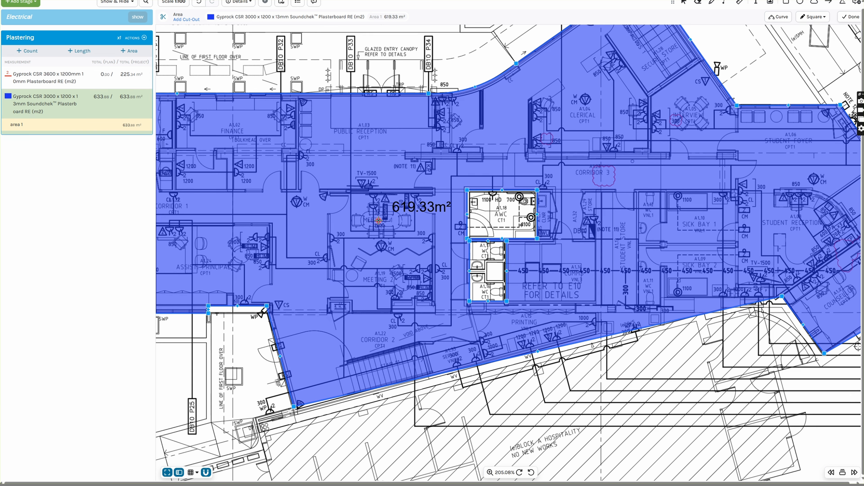
pyautogui.click(53, 76)
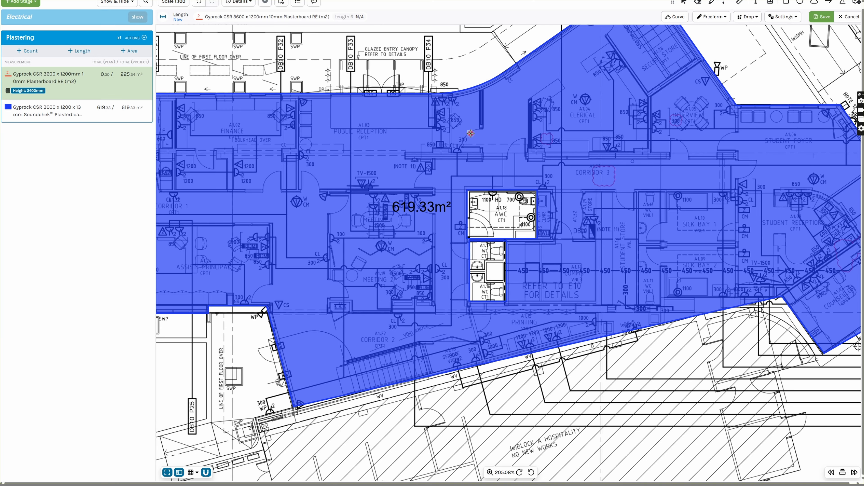
# Leave the full-screen plan view, open the project worksheet and show the additional item types for the Electrical stage
pyautogui.click(166, 472)
pyautogui.click(167, 477)
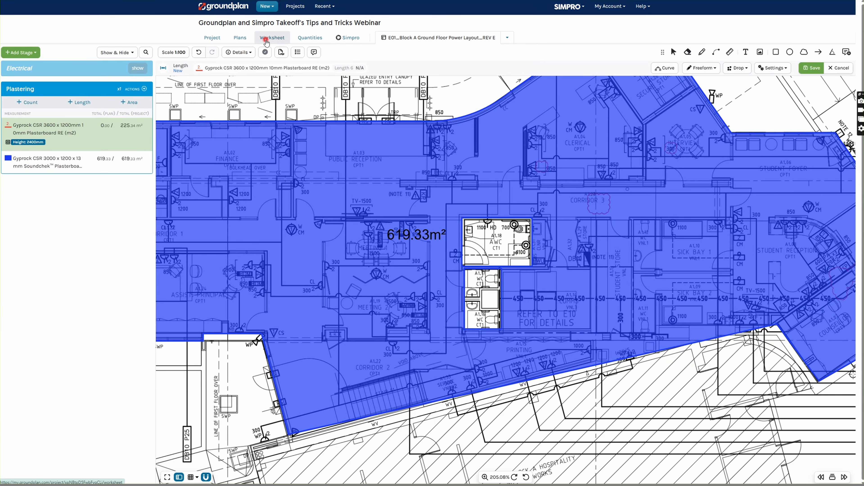
pyautogui.click(266, 40)
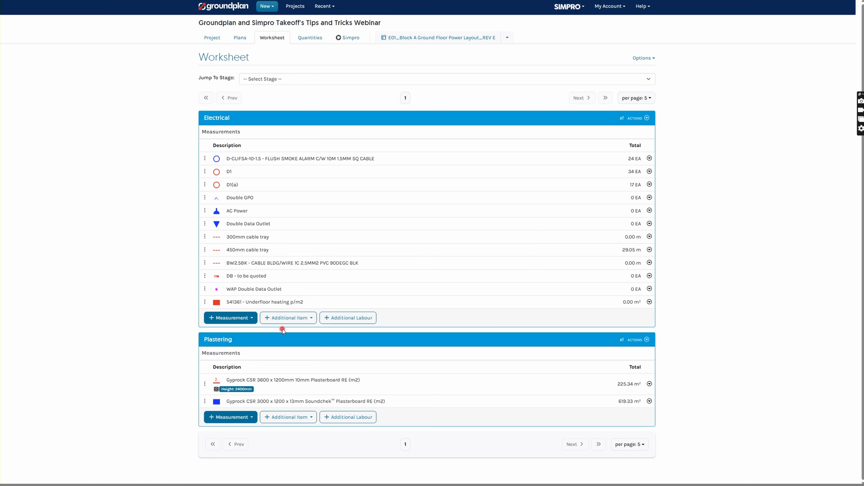
pyautogui.click(288, 318)
pyautogui.click(288, 320)
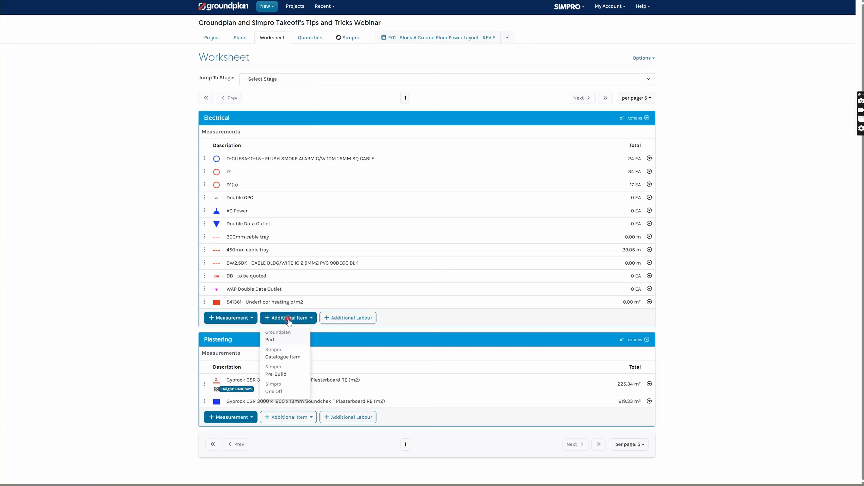
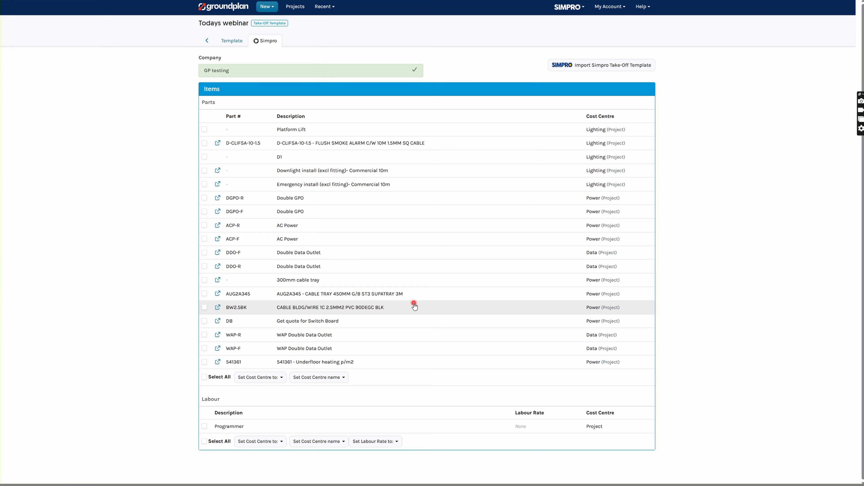
# Open the E04 Block A First Floor Lighting Layout plan from the recently viewed Groundplan and Simpro Takeoff's Tips and Tricks Webinar project
pyautogui.click(325, 7)
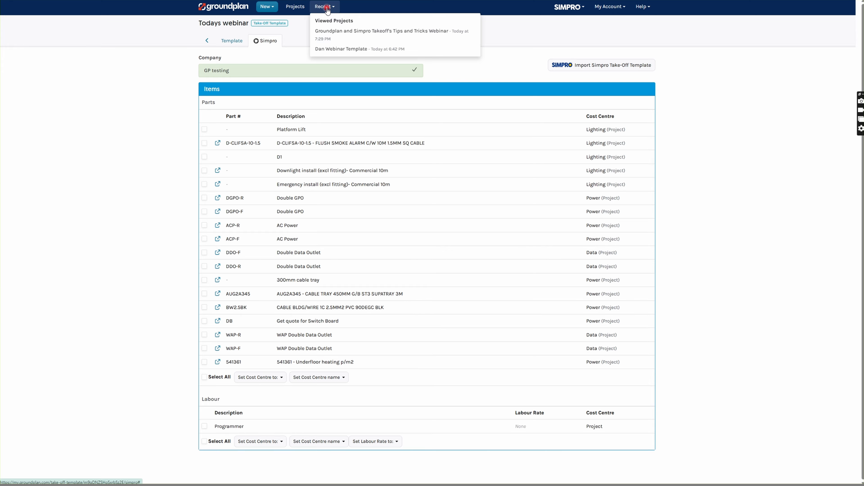
pyautogui.click(331, 30)
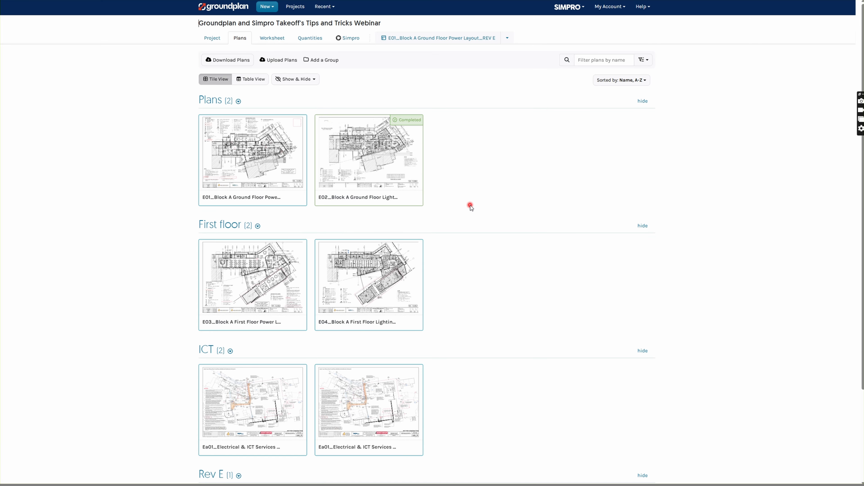
pyautogui.click(367, 300)
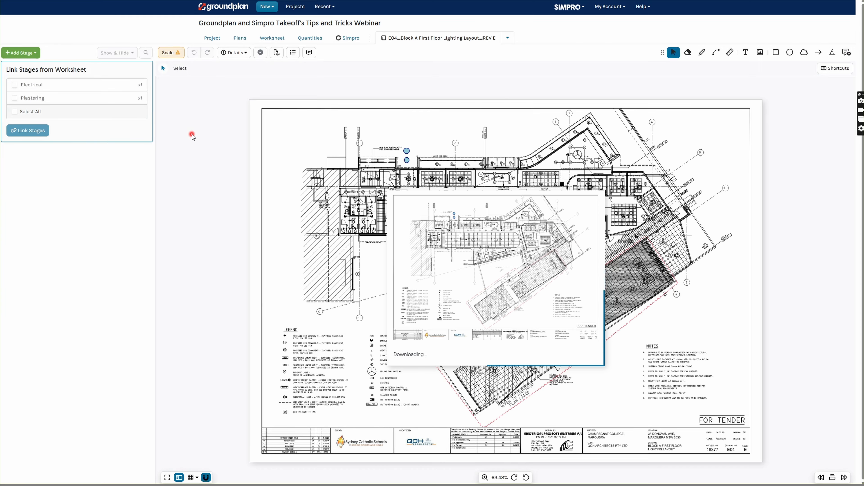
# Create a stage named with the person's first name and "Test", applying the "Todays webinar" take-off template with all its measurements
pyautogui.click(21, 53)
pyautogui.click(43, 68)
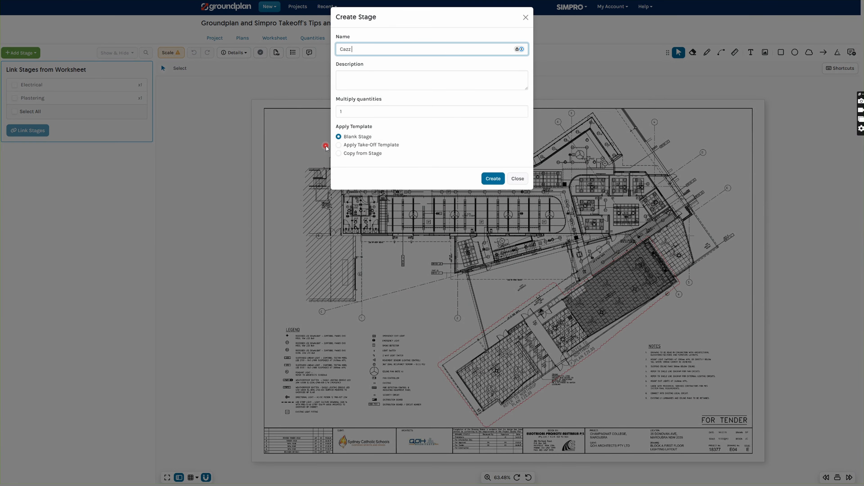
pyautogui.click(367, 144)
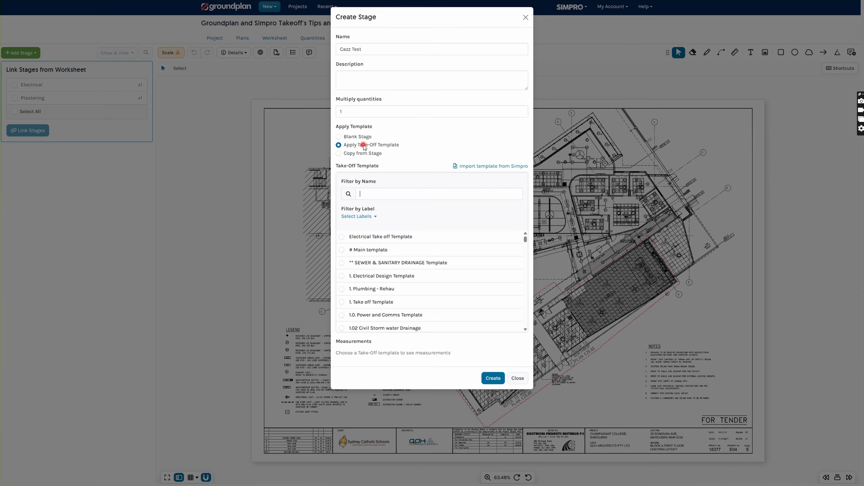
pyautogui.write('today')
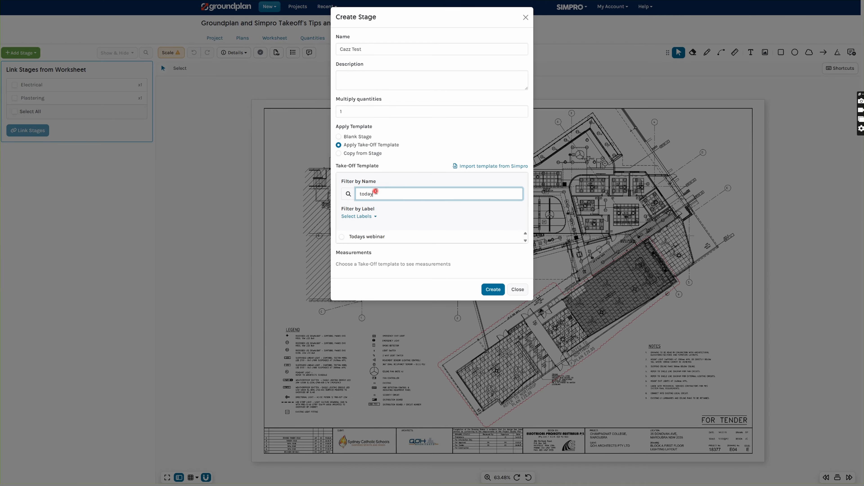
pyautogui.click(384, 237)
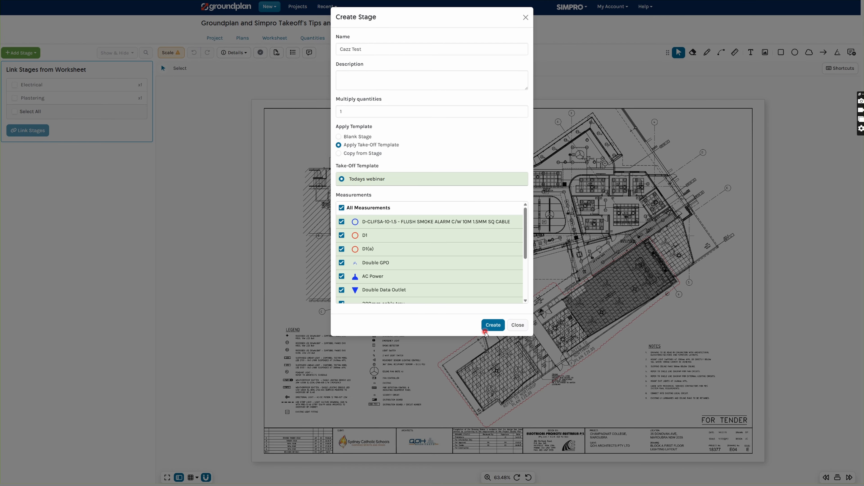
pyautogui.click(493, 325)
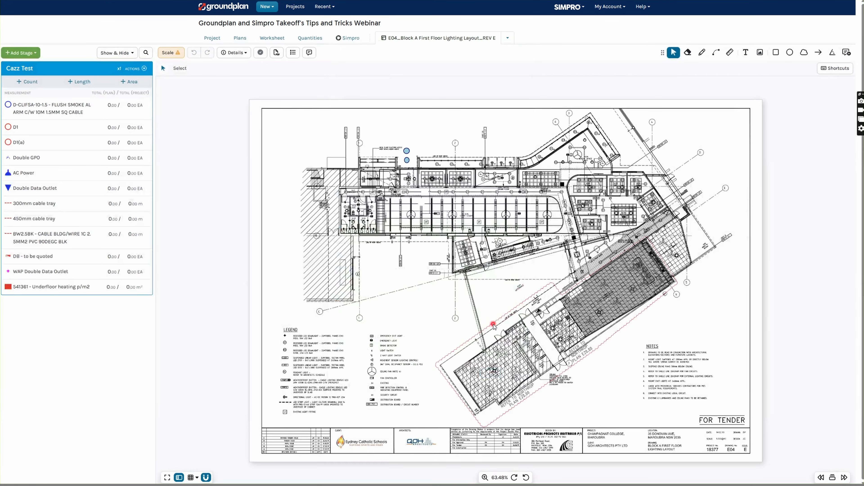
# Count the D1 symbols on the first floor lighting plan with Count Assist, matching only Element 2, and apply the count
pyautogui.scroll(5, 455, 195)
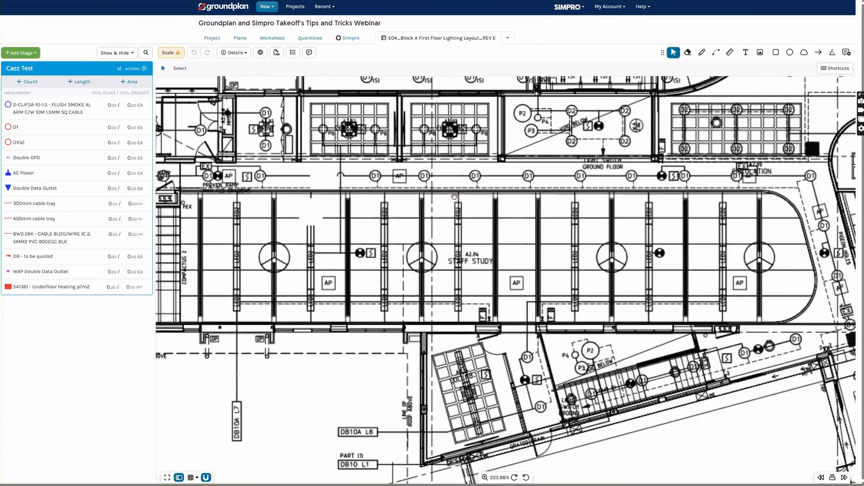
pyautogui.click(41, 129)
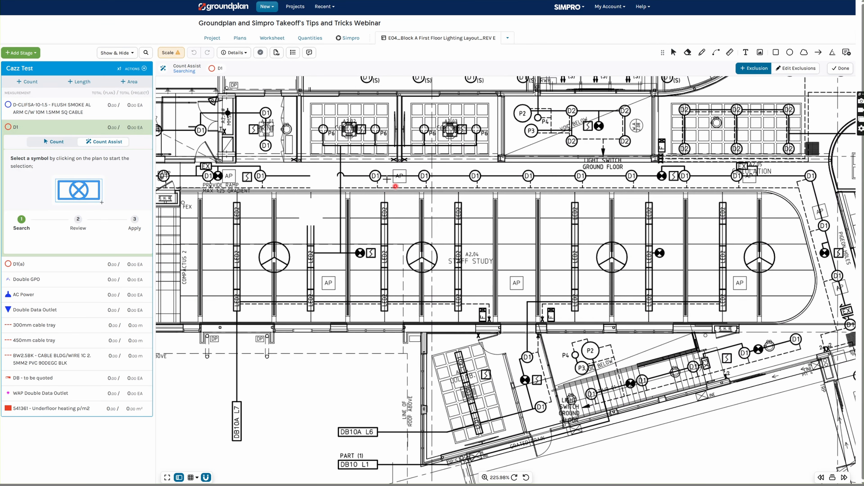
pyautogui.click(378, 180)
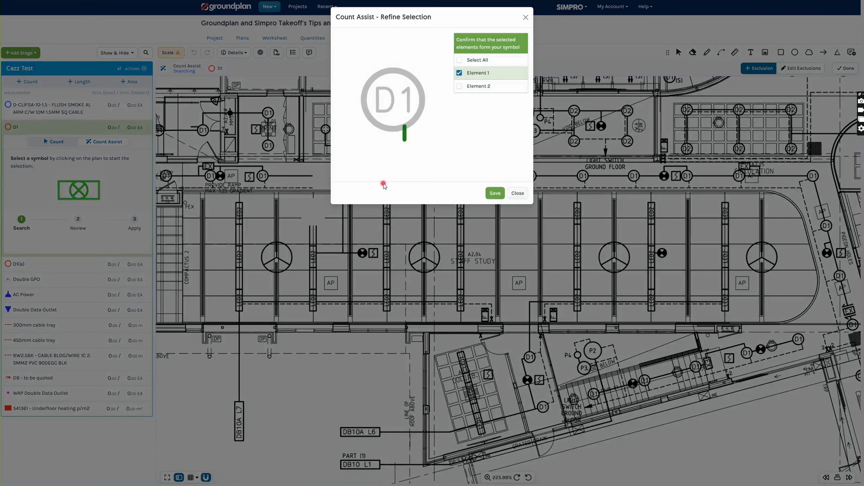
pyautogui.click(491, 87)
pyautogui.click(495, 193)
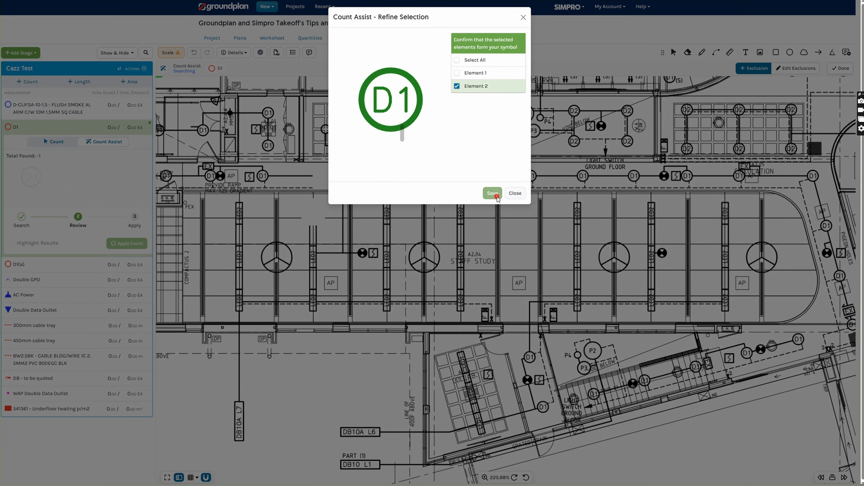
pyautogui.click(129, 244)
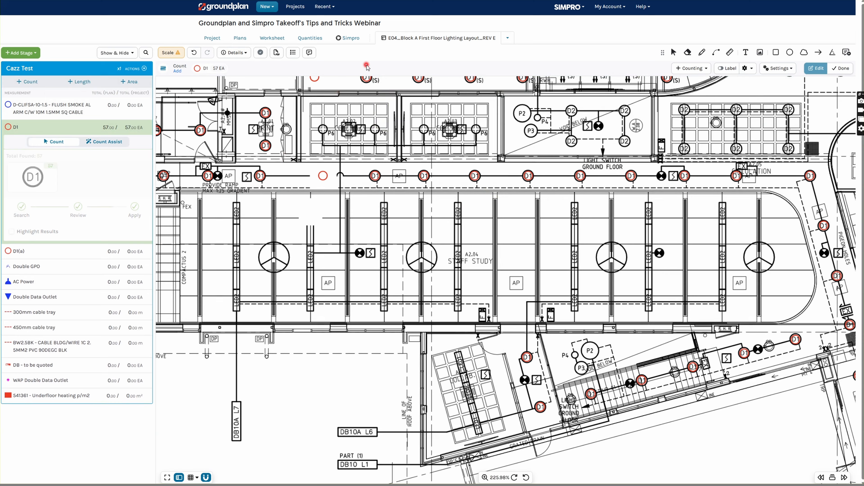
# Open the project's Simpro push page and review the parts listed under the newly created test stage
pyautogui.click(343, 41)
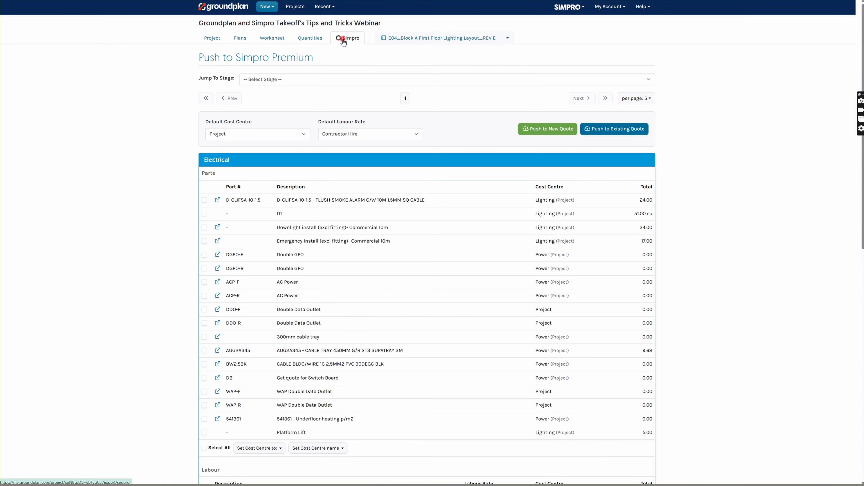
pyautogui.click(324, 79)
pyautogui.click(278, 116)
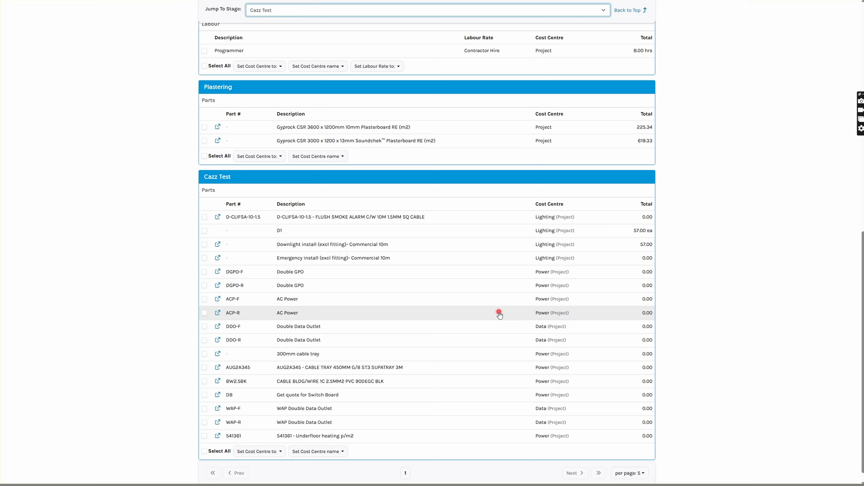
pyautogui.scroll(10, 485, 323)
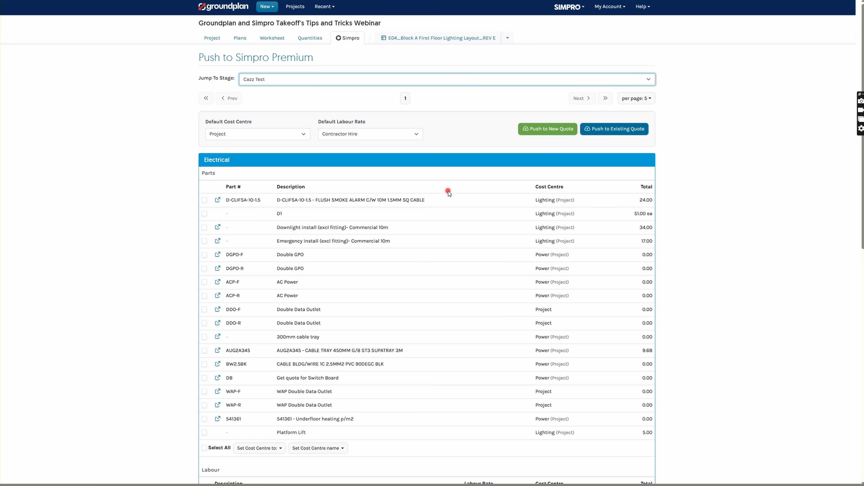
# In the project's plans, revise E02_Block A Ground Floor Lighting Layout_REV D with the REV E plan as a new revision
pyautogui.click(241, 39)
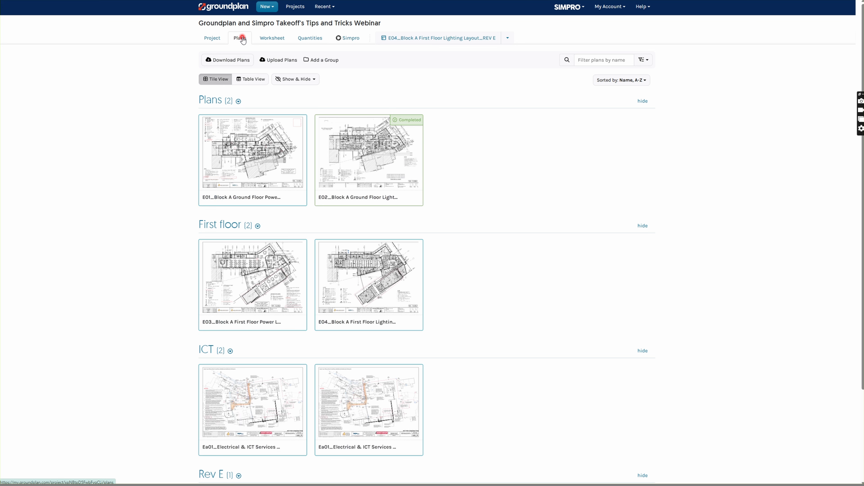
pyautogui.scroll(-3, 501, 198)
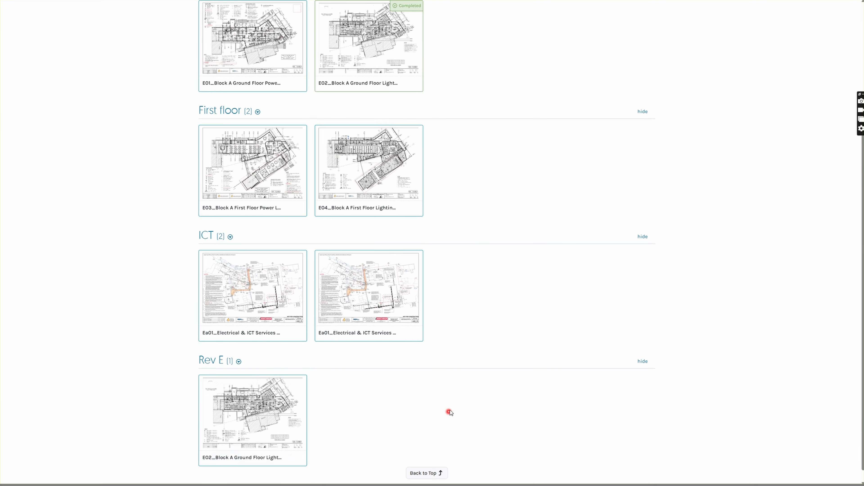
pyautogui.scroll(3, 542, 319)
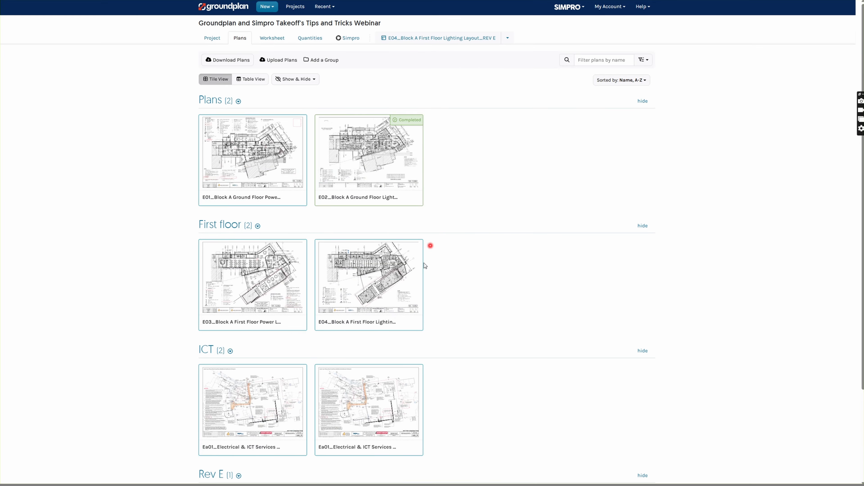
pyautogui.scroll(-3, 303, 384)
pyautogui.scroll(3, 438, 200)
pyautogui.moveTo(395, 183)
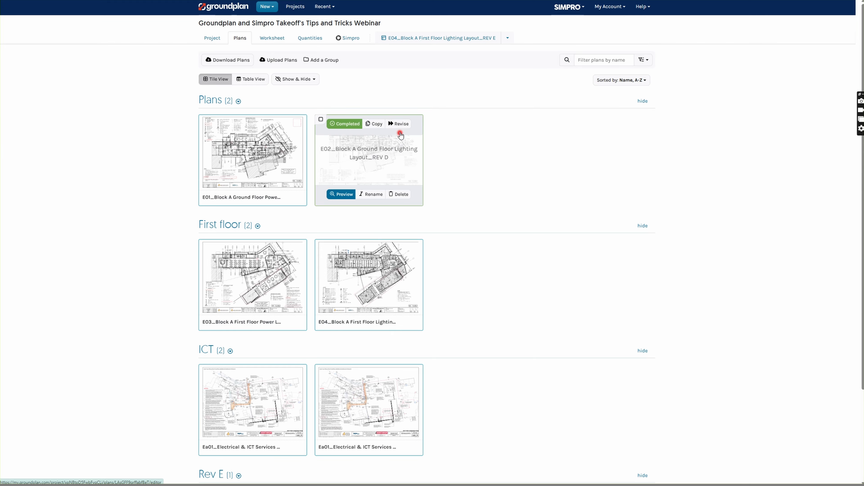
pyautogui.click(398, 124)
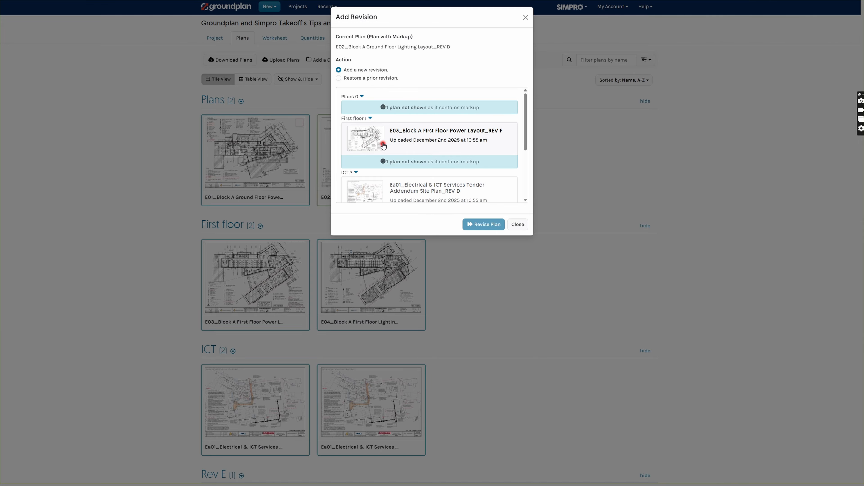
pyautogui.click(356, 172)
pyautogui.scroll(-1, 397, 169)
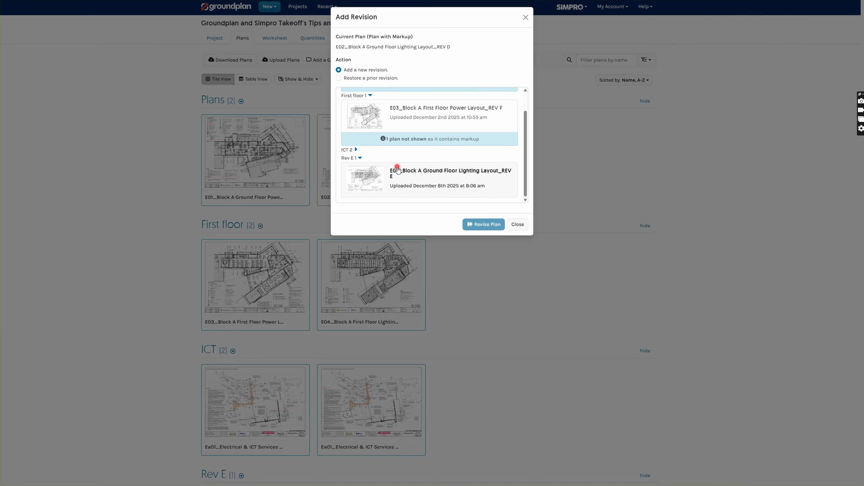
pyautogui.click(381, 186)
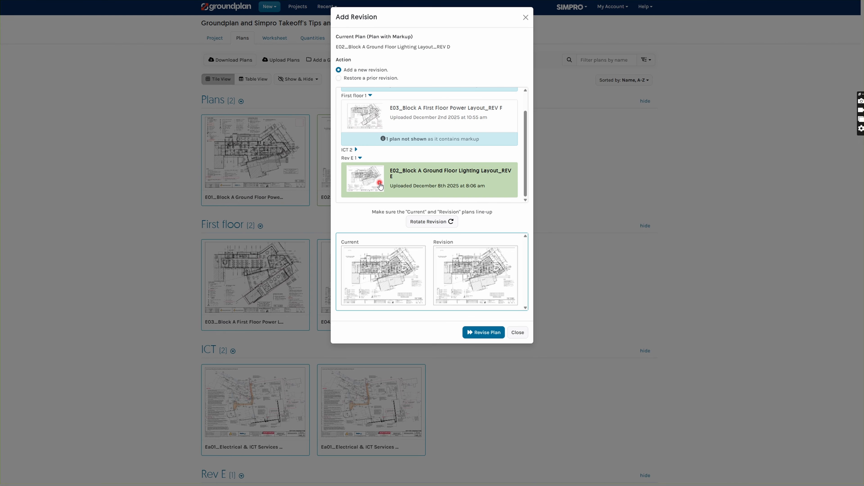
pyautogui.click(485, 333)
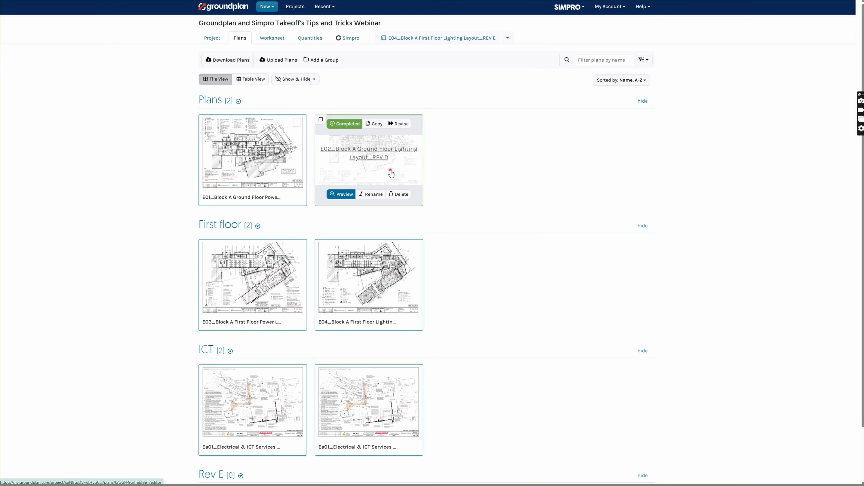
# Open the revised E02 Block A Ground Floor Lighting Layout plan and hide all stages
pyautogui.click(391, 173)
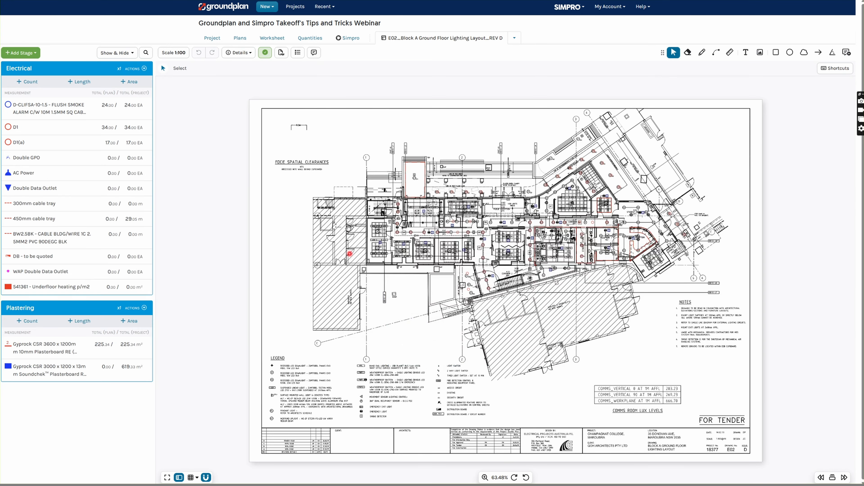
pyautogui.click(119, 52)
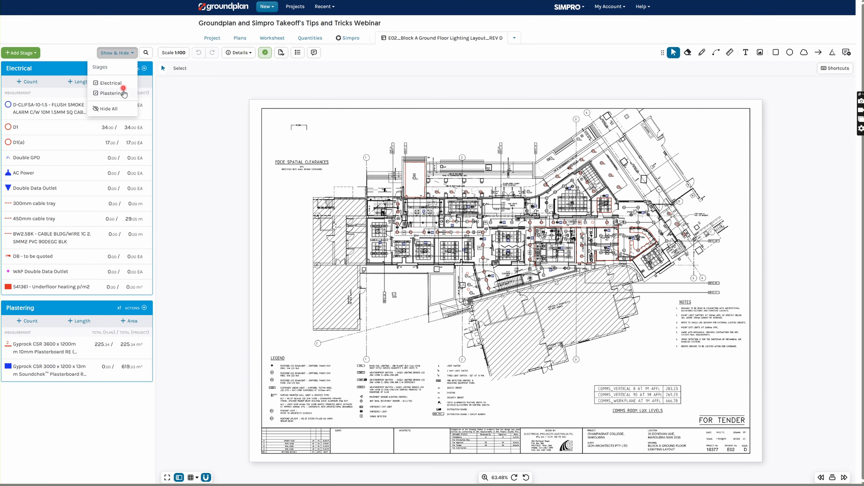
pyautogui.click(120, 109)
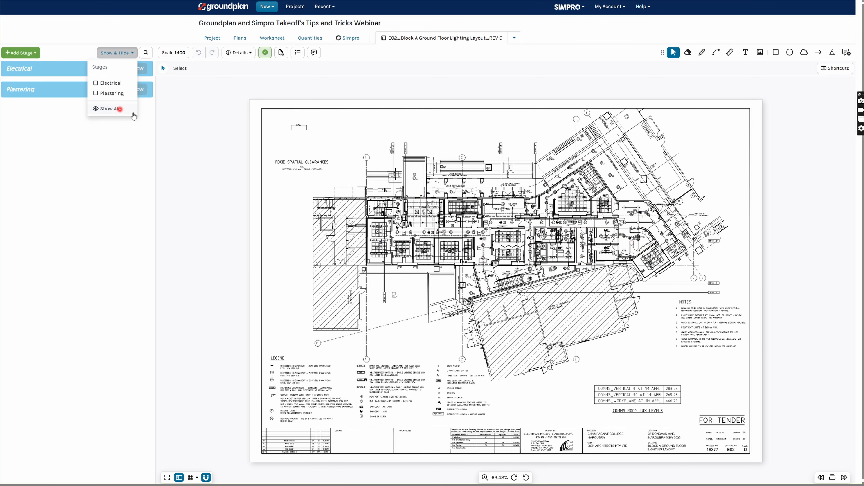
# Compare the E02 plan with its previous revision and examine the coloured differences around the corridors and meeting rooms
pyautogui.click(239, 53)
pyautogui.click(267, 134)
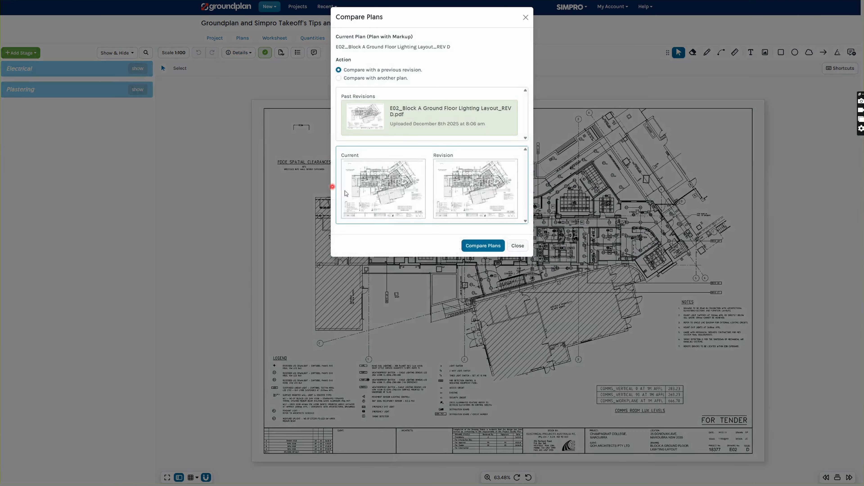
pyautogui.click(483, 246)
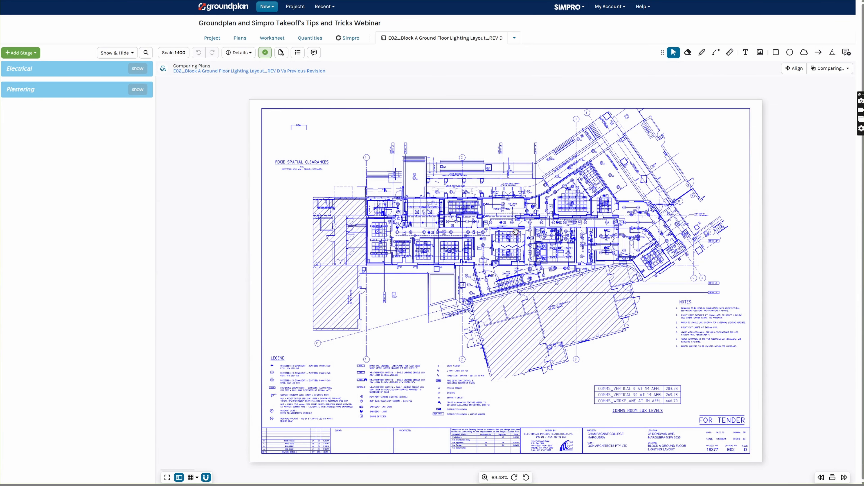
pyautogui.scroll(6, 515, 245)
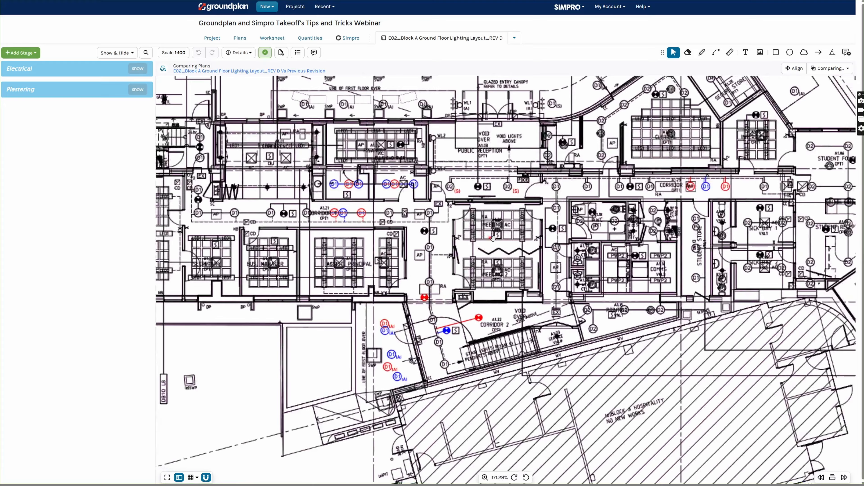
pyautogui.moveTo(493, 237); pyautogui.dragTo(443, 240)
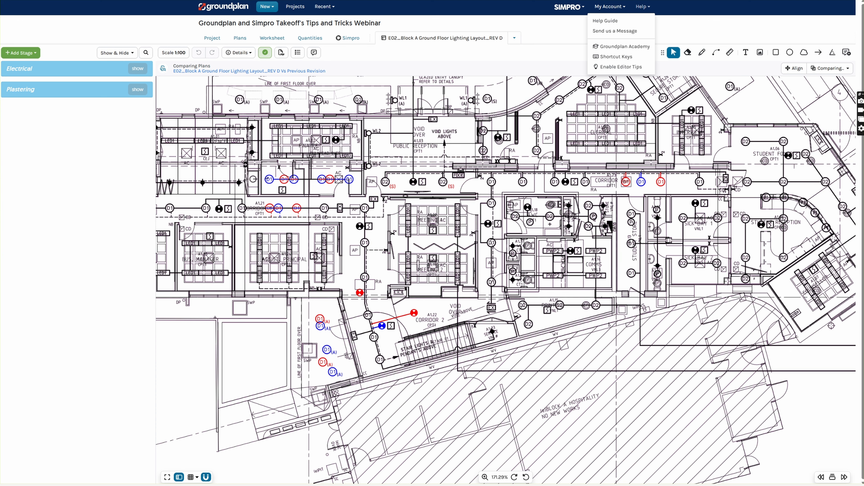
# Open the Simpro push page and show the cost centre name options for the Electrical parts
pyautogui.click(348, 38)
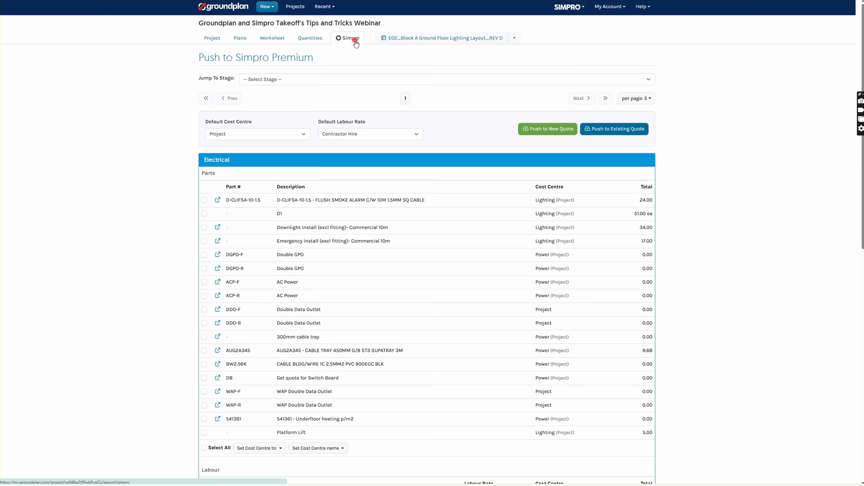
pyautogui.scroll(-3, 346, 414)
pyautogui.click(344, 411)
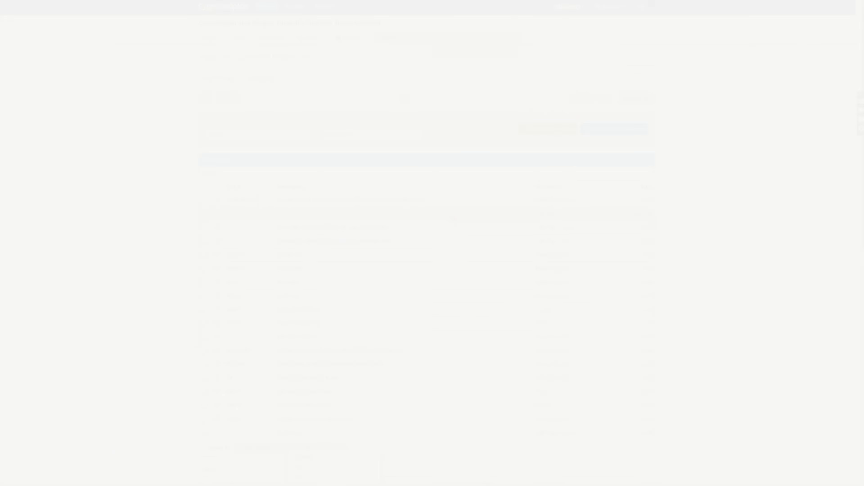
# Return to the E02 ground floor lighting plan and enable a grid with width and height set to 7.5
pyautogui.click(420, 38)
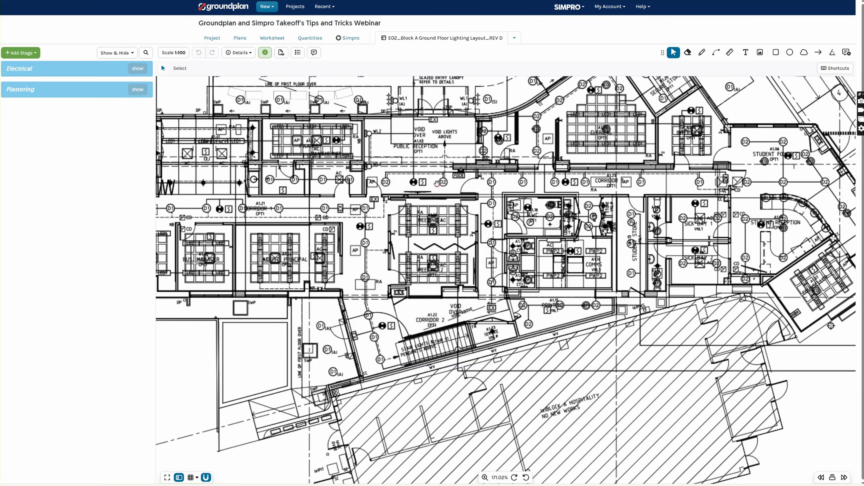
pyautogui.moveTo(435, 205); pyautogui.dragTo(376, 190)
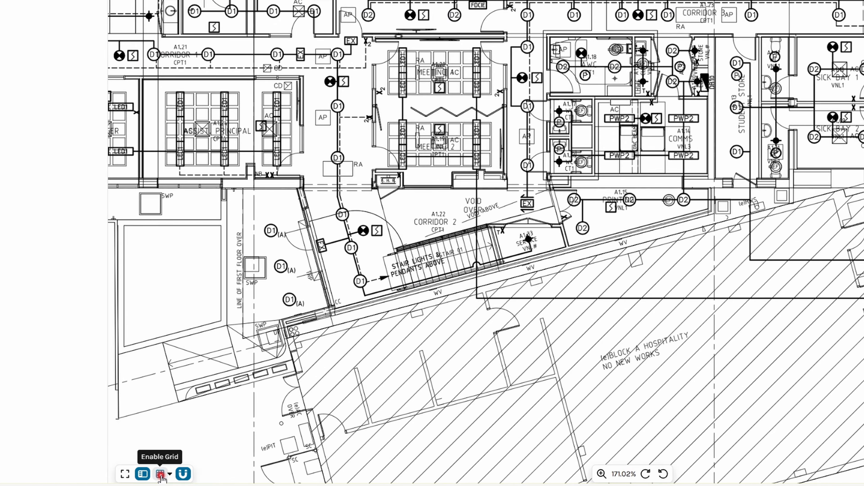
pyautogui.click(161, 474)
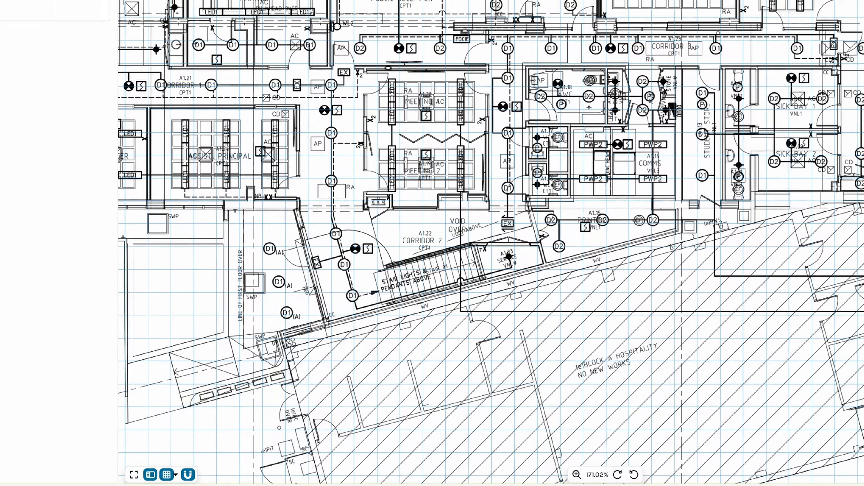
pyautogui.doubleClick(37, 98)
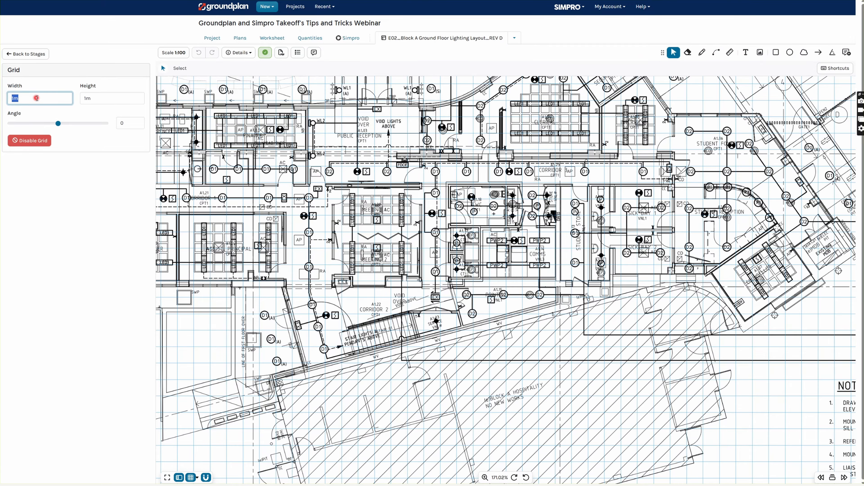
pyautogui.write('7.5')
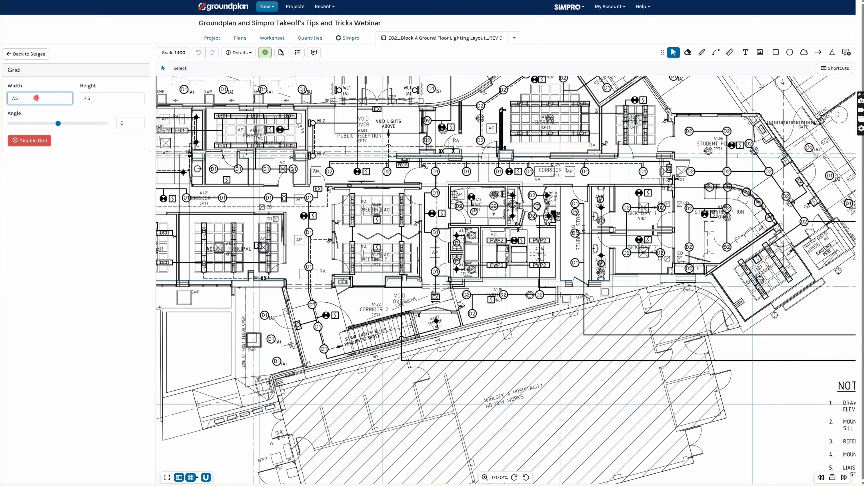
# Draw a circle about one grid square wide around the AWC and Comms rooms
pyautogui.scroll(2, 466, 250)
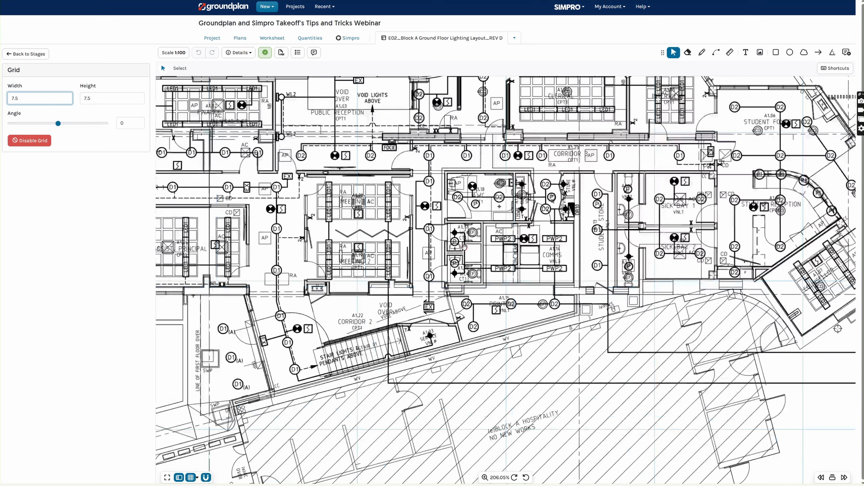
pyautogui.moveTo(458, 250); pyautogui.dragTo(504, 296)
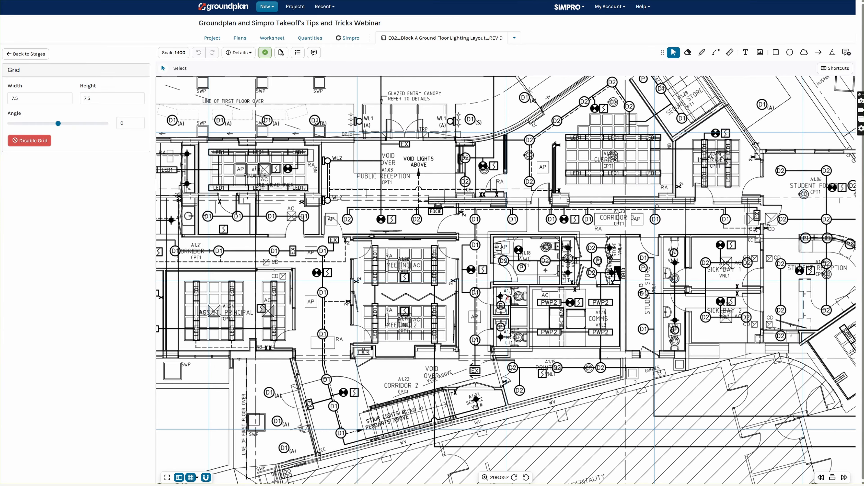
pyautogui.click(790, 52)
pyautogui.moveTo(639, 325)
pyautogui.mouseDown()
pyautogui.moveTo(533, 227)
pyautogui.moveTo(525, 234)
pyautogui.mouseUp()
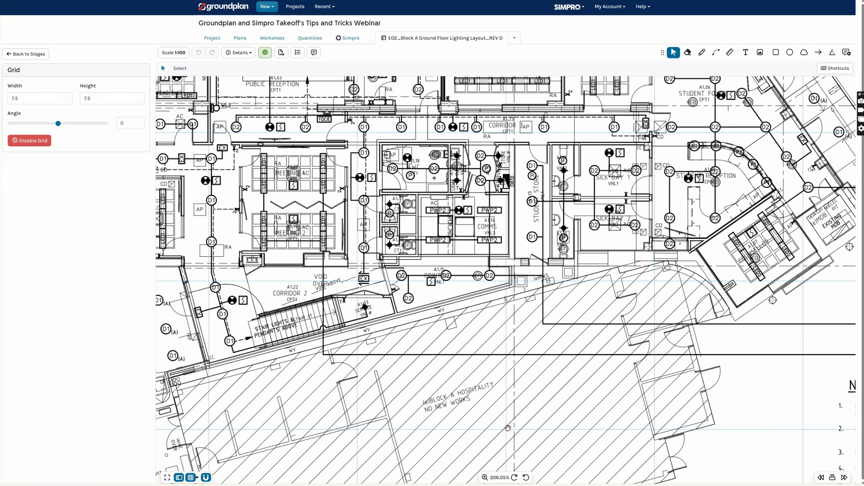
pyautogui.click(507, 413)
pyautogui.click(505, 276)
pyautogui.click(789, 52)
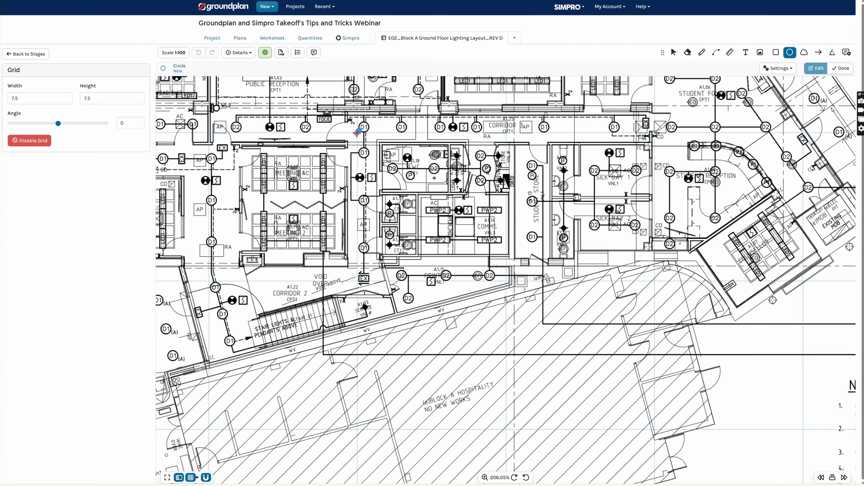
pyautogui.moveTo(357, 131); pyautogui.dragTo(513, 281)
pyautogui.click(513, 280)
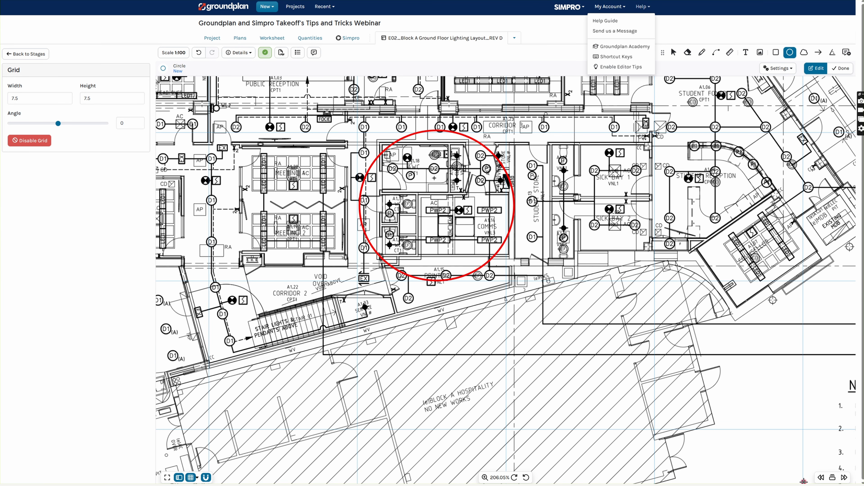
# Switch to the E01 ground floor power layout and open the Electrical stage's Double GPO measurement for Count Assist
pyautogui.click(821, 477)
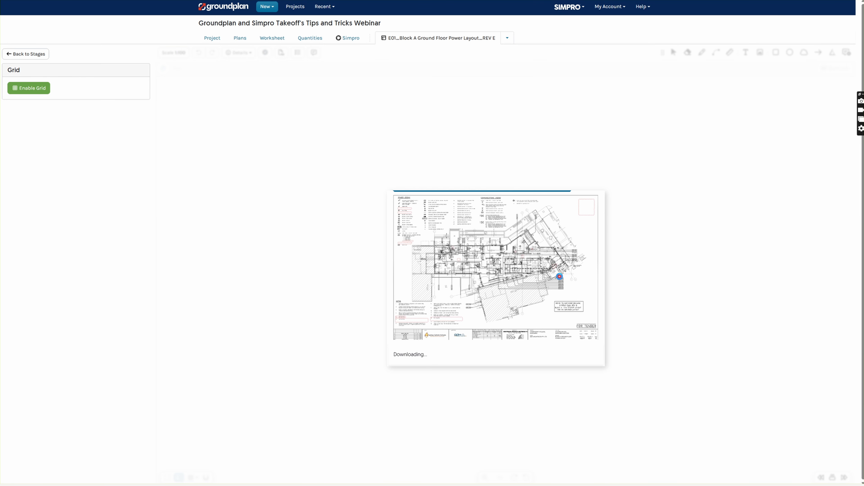
pyautogui.scroll(7, 477, 246)
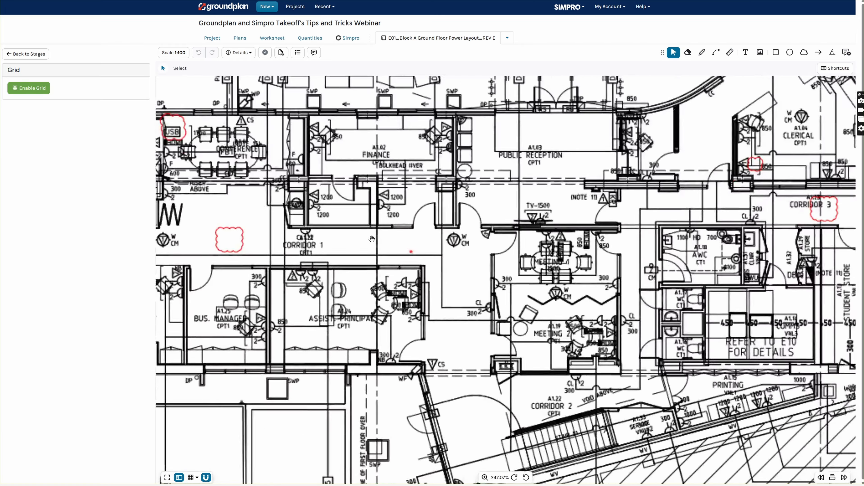
pyautogui.moveTo(372, 239); pyautogui.dragTo(270, 212)
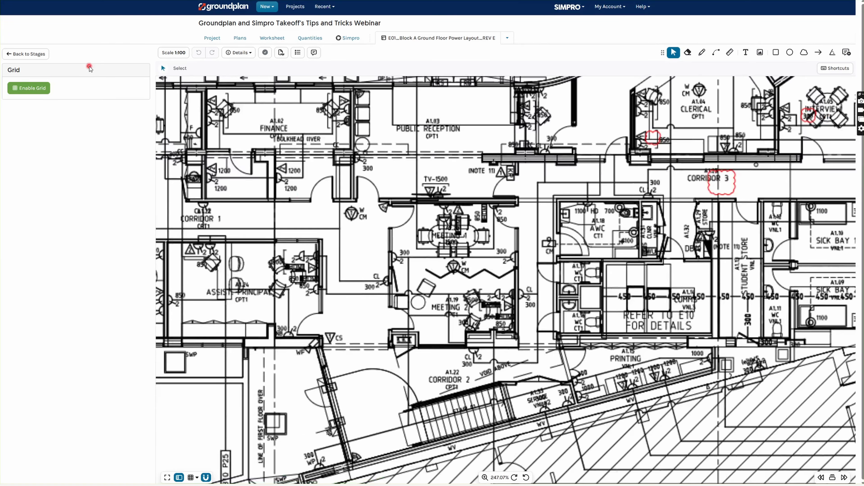
pyautogui.click(33, 54)
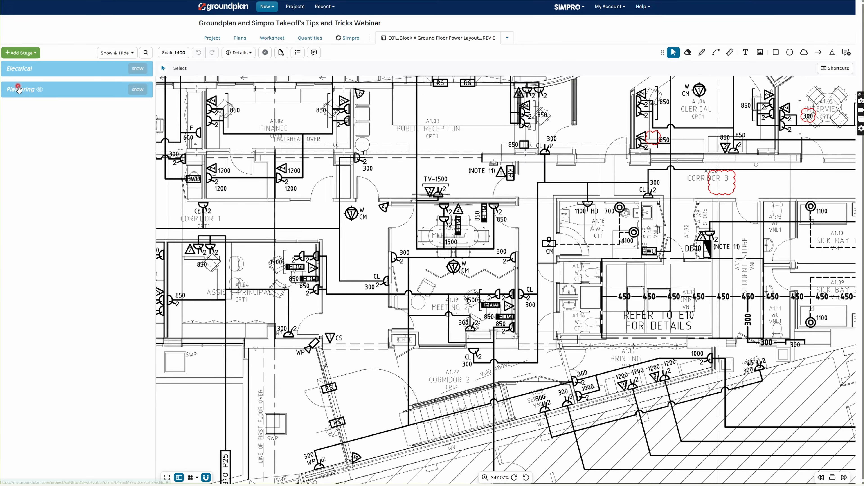
pyautogui.click(21, 68)
pyautogui.click(30, 163)
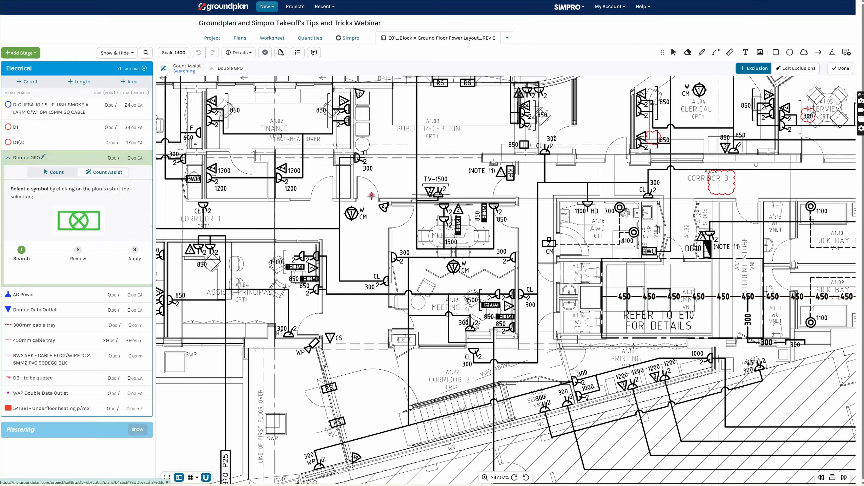
# Search for the right-facing double outlet marked CL below Finance, using only Elements 12 and 13 as its symbol
pyautogui.scroll(4, 371, 218)
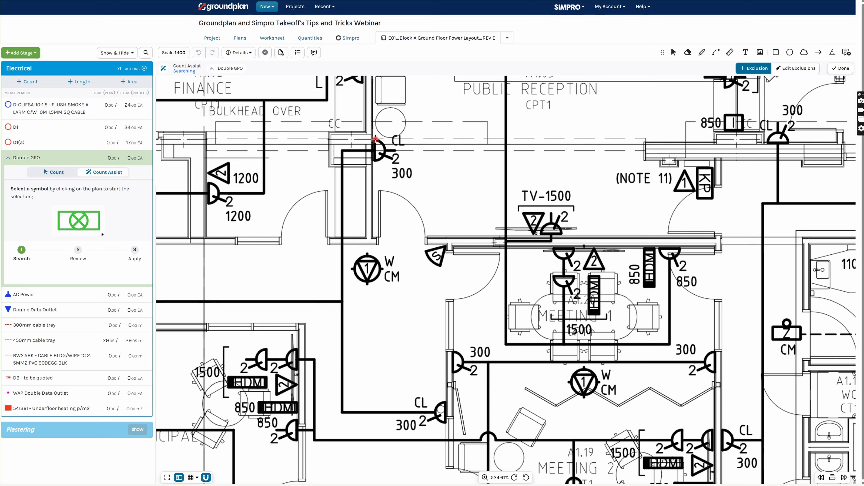
pyautogui.click(392, 164)
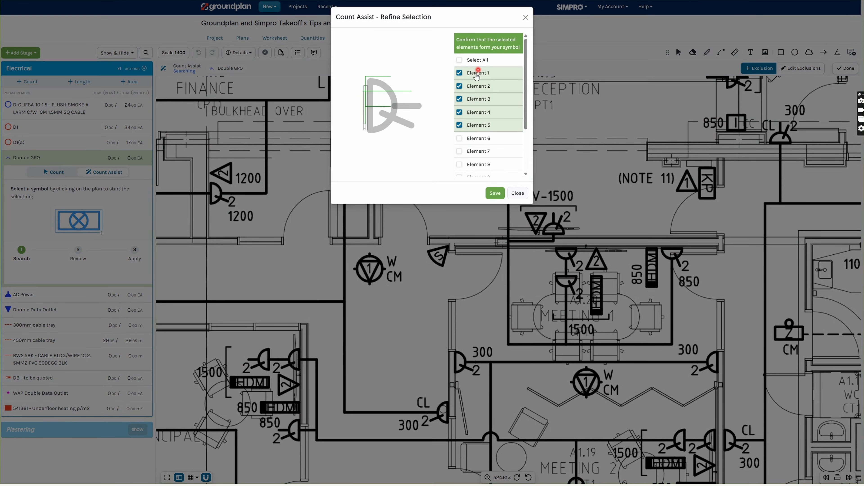
pyautogui.click(487, 60)
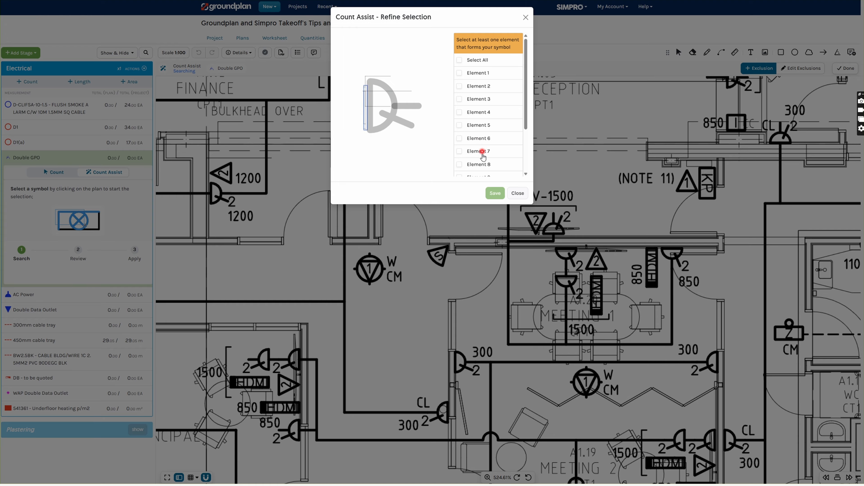
pyautogui.scroll(-2, 481, 163)
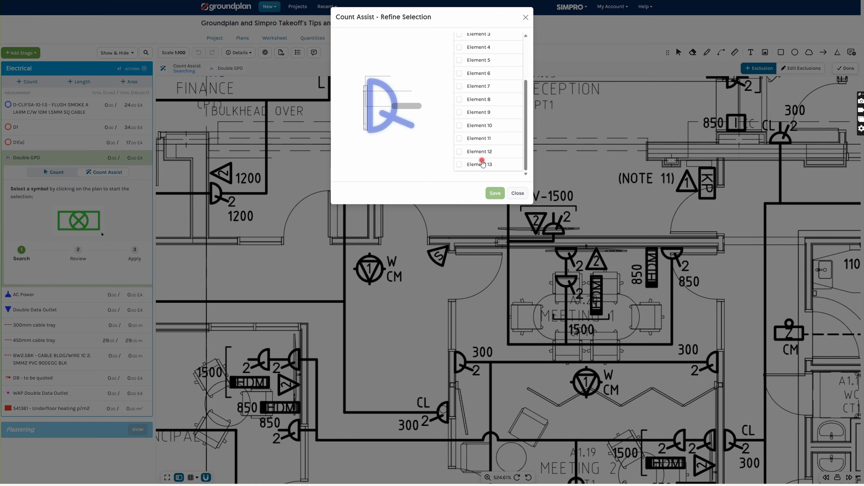
pyautogui.click(481, 164)
pyautogui.click(481, 152)
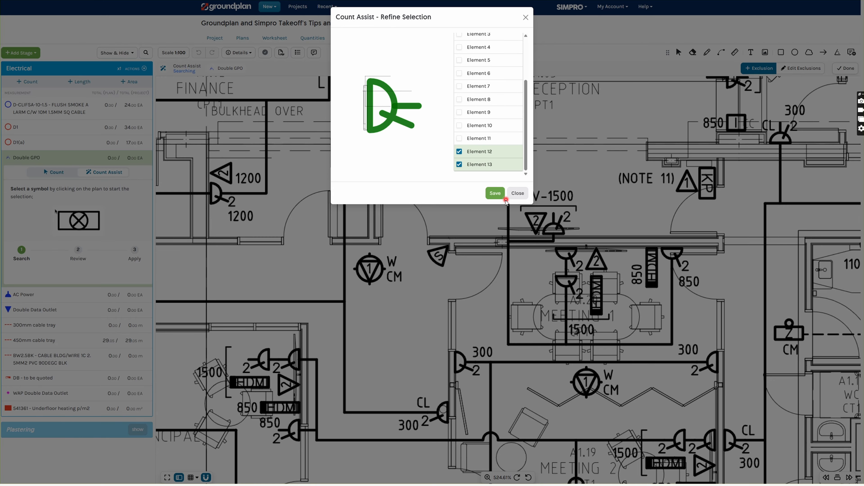
pyautogui.click(495, 193)
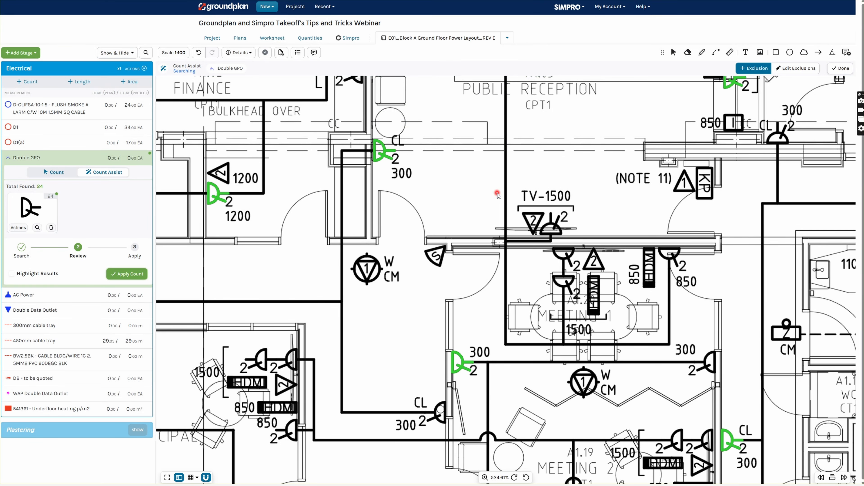
# Add the upward-facing outlet beside the TV-1500 note to the Double GPO search, using only Element 2
pyautogui.moveTo(483, 295)
pyautogui.mouseDown()
pyautogui.moveTo(425, 233)
pyautogui.moveTo(440, 251)
pyautogui.mouseUp()
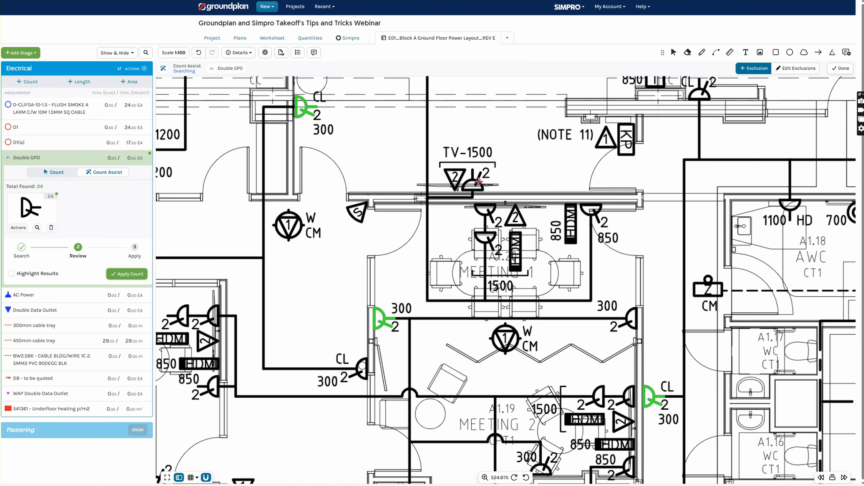
pyautogui.moveTo(463, 169); pyautogui.dragTo(485, 193)
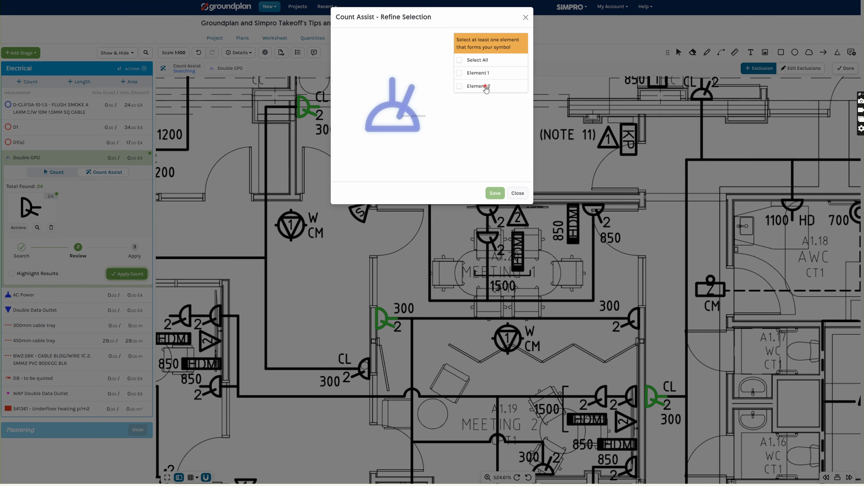
pyautogui.click(459, 86)
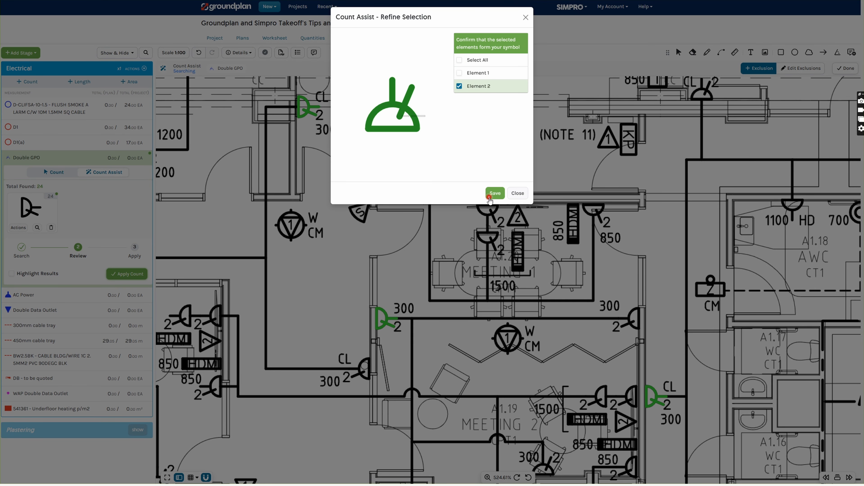
pyautogui.click(490, 199)
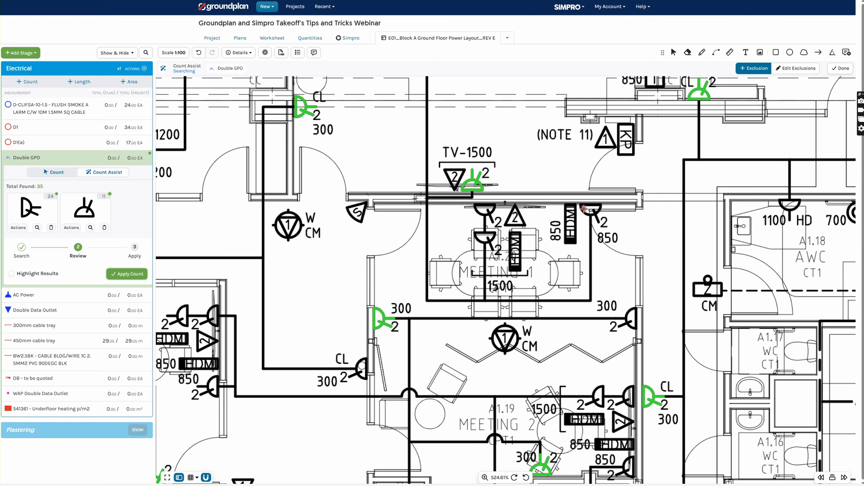
# Add the downward-facing outlet in Meeting 1 and the left-facing outlet in Meeting 2 to the Double GPO search
pyautogui.moveTo(579, 203); pyautogui.dragTo(602, 224)
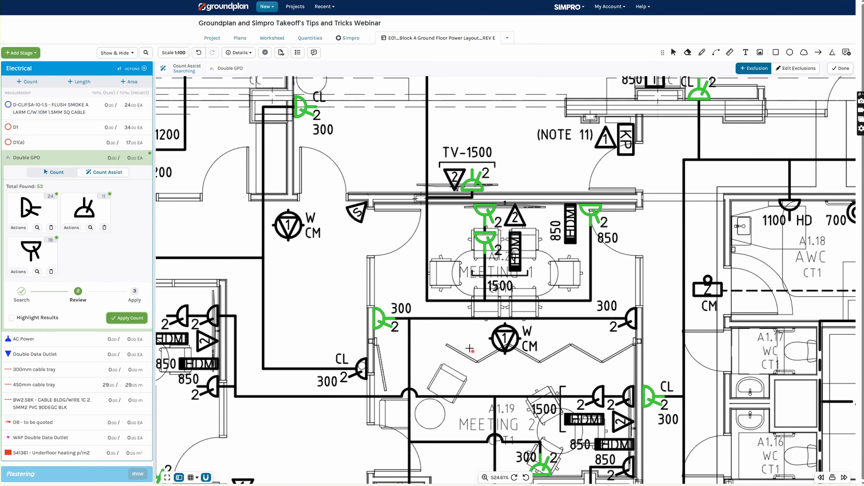
pyautogui.hscroll(5, 429, 313)
pyautogui.scroll(-3, 429, 313)
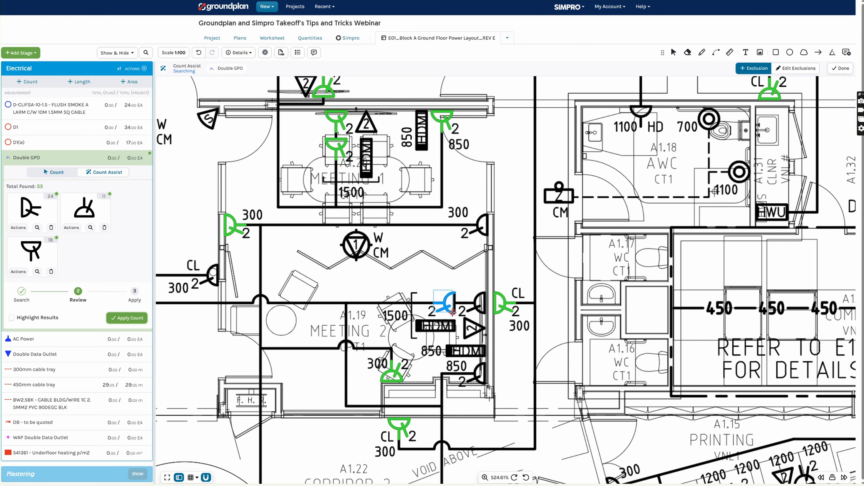
# Add the slightly rotated upward-facing outlet in the service room to the search, using the element that forms the outlet symbol
pyautogui.scroll(-6, 442, 283)
pyautogui.hscroll(3, 442, 282)
pyautogui.hscroll(4, 471, 270)
pyautogui.scroll(-1, 471, 270)
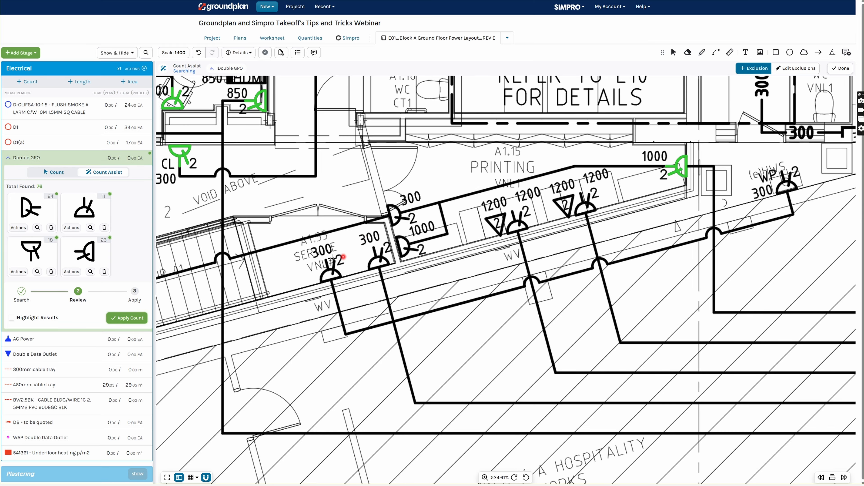
pyautogui.click(343, 279)
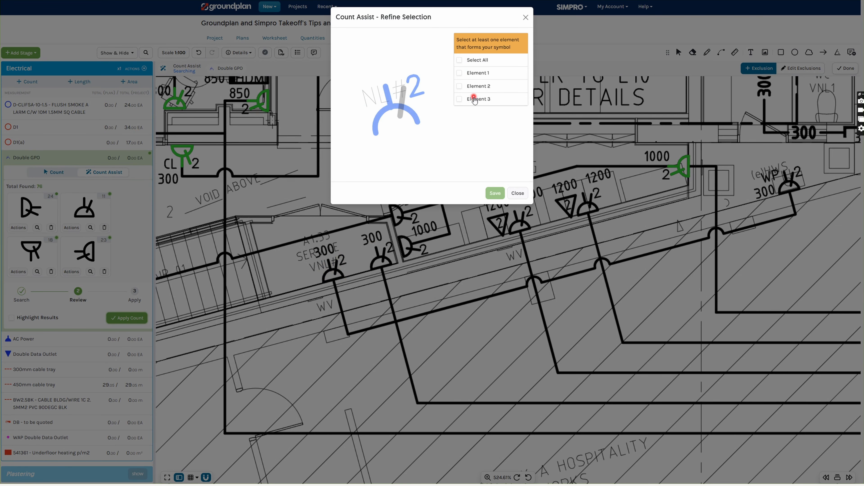
pyautogui.click(516, 192)
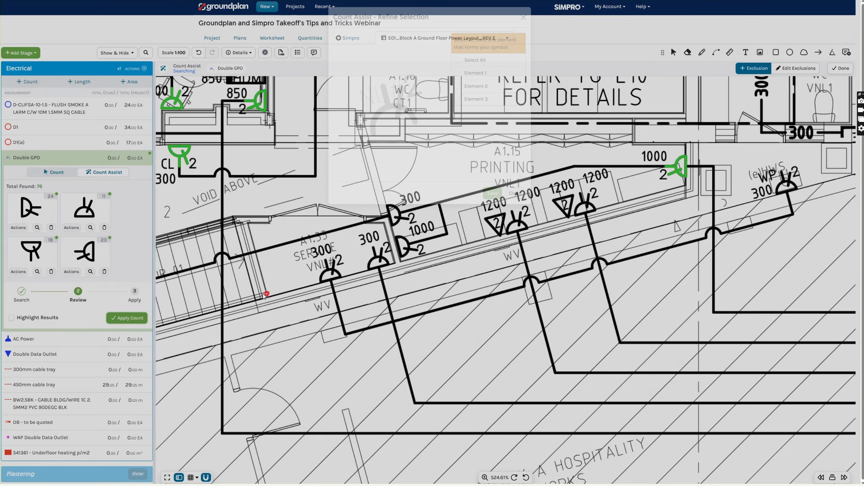
pyautogui.click(338, 281)
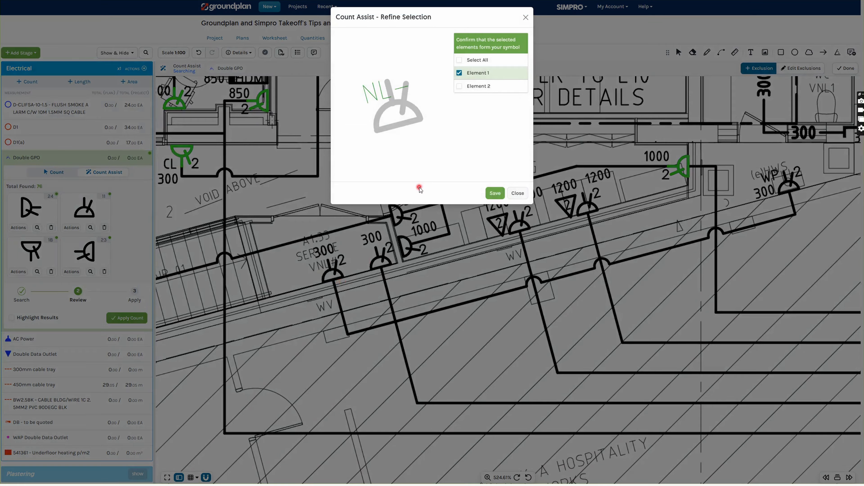
pyautogui.click(479, 86)
pyautogui.click(495, 192)
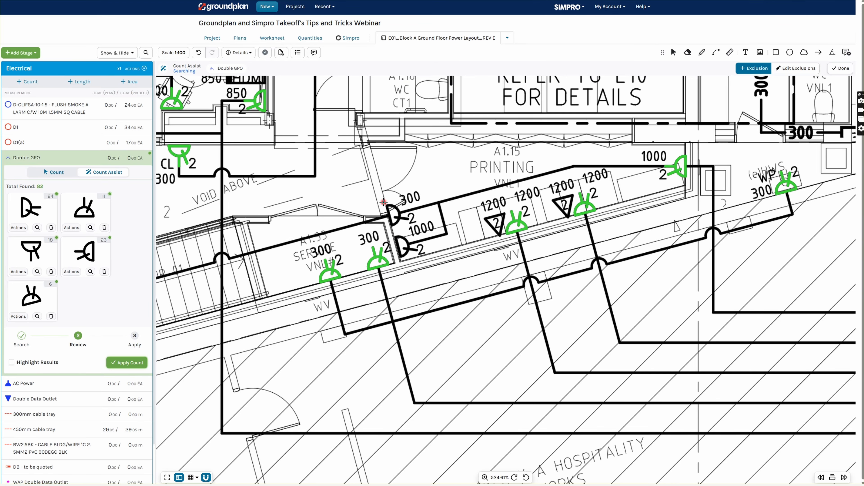
# Add the rotated right-facing outlet on the Printing room wall to the search, using only Elements 9 and 10
pyautogui.moveTo(384, 202); pyautogui.dragTo(405, 230)
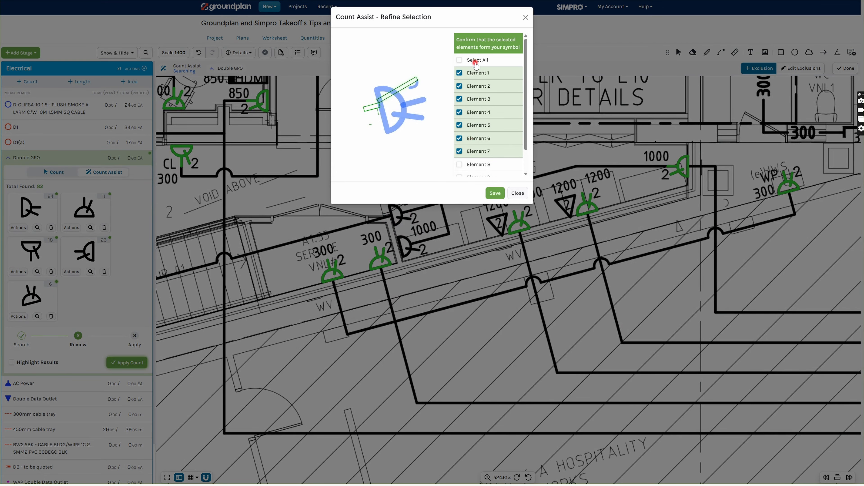
pyautogui.click(476, 65)
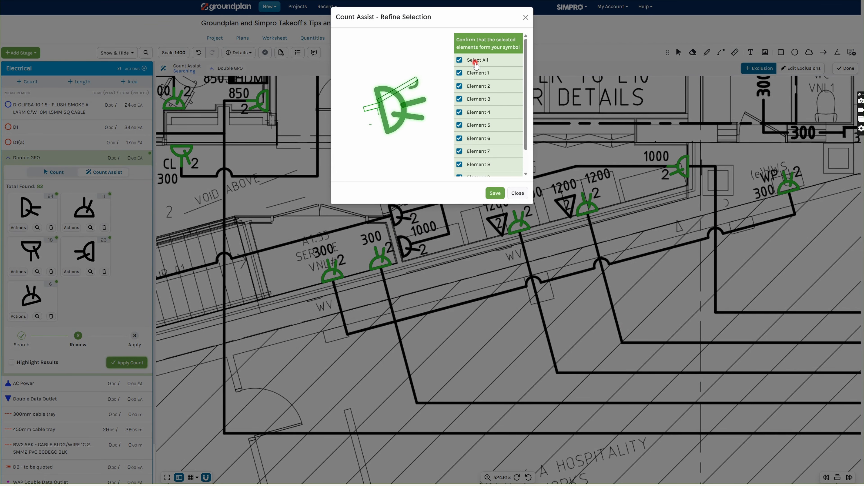
pyautogui.click(475, 64)
pyautogui.scroll(-1, 483, 150)
pyautogui.click(482, 166)
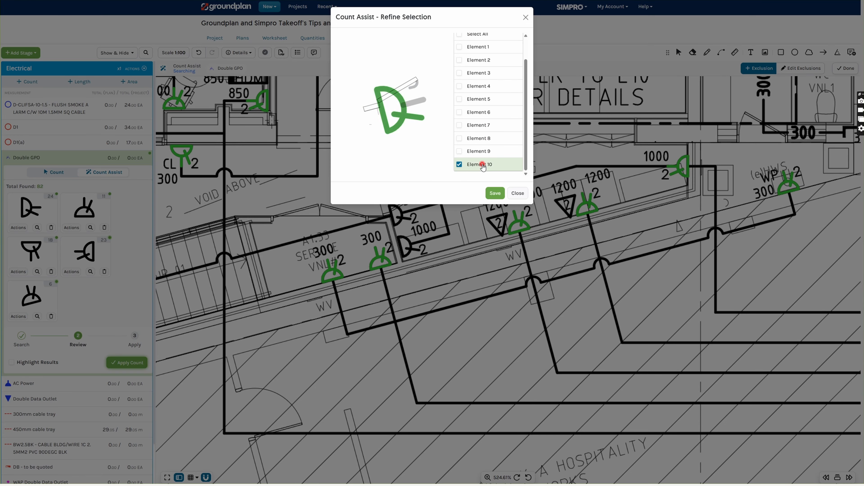
pyautogui.click(482, 151)
pyautogui.click(494, 193)
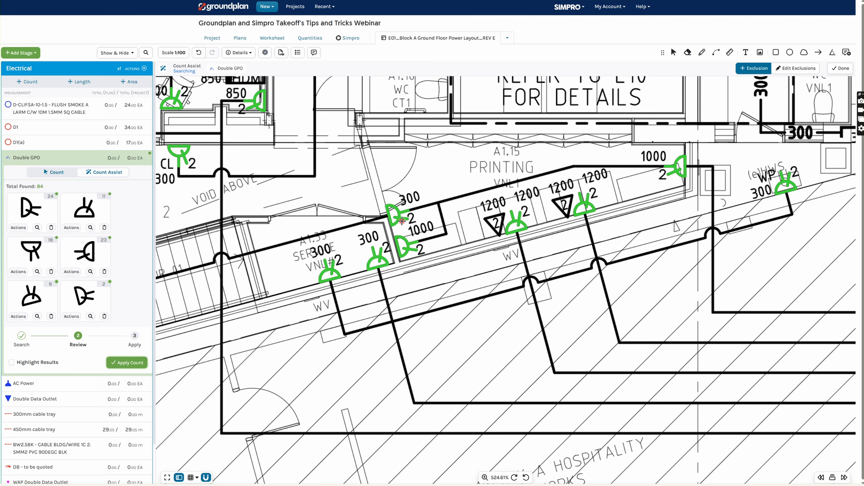
# Add the angled 300 height label beside the Printing room outlet as a Count Assist symbol
pyautogui.moveTo(395, 193); pyautogui.dragTo(424, 204)
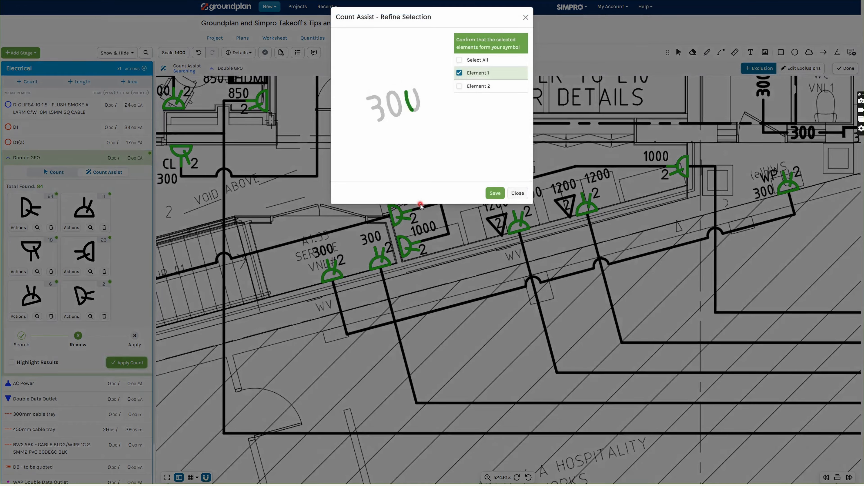
pyautogui.click(423, 206)
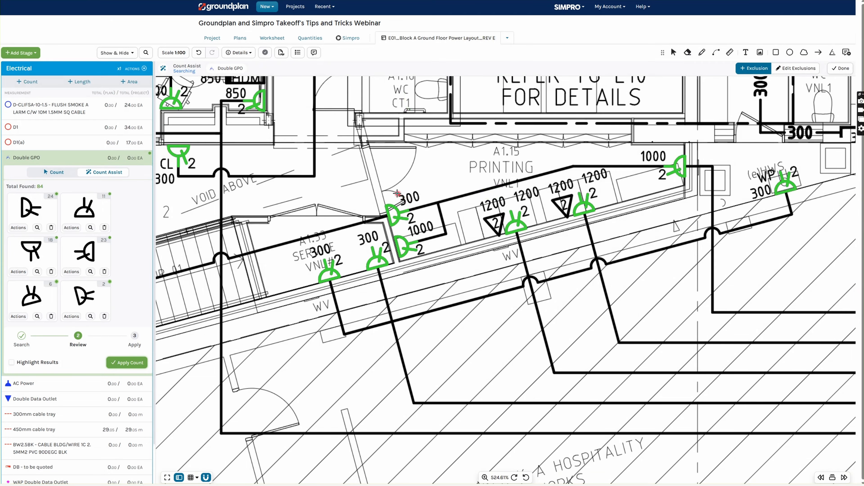
pyautogui.moveTo(428, 196); pyautogui.dragTo(425, 205)
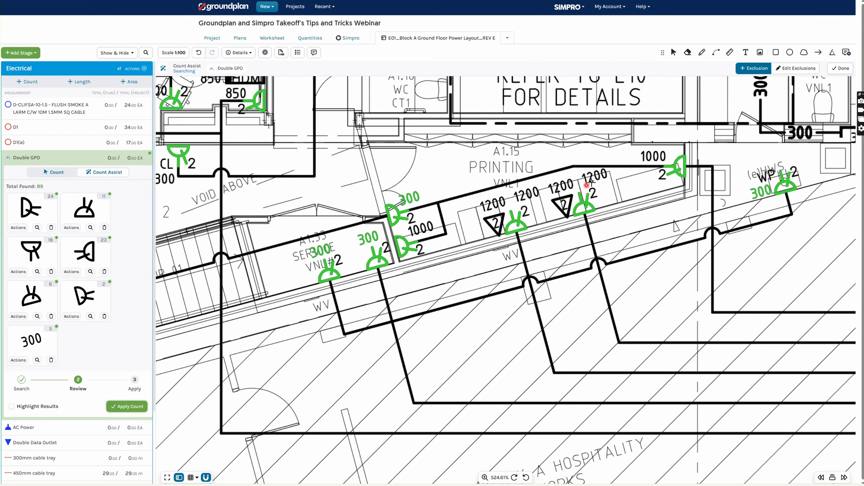
# Add the angled 1200 height label and the angled 2 beside the Printing outlets as search symbols
pyautogui.moveTo(579, 170); pyautogui.dragTo(611, 184)
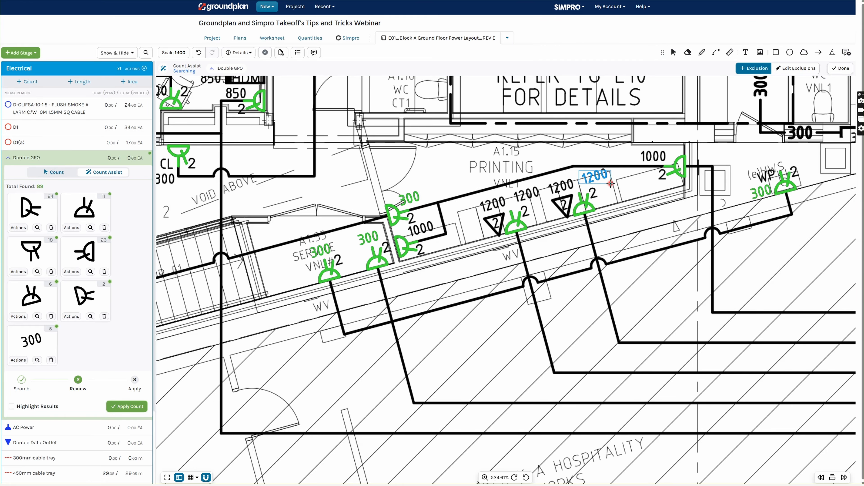
pyautogui.click(518, 193)
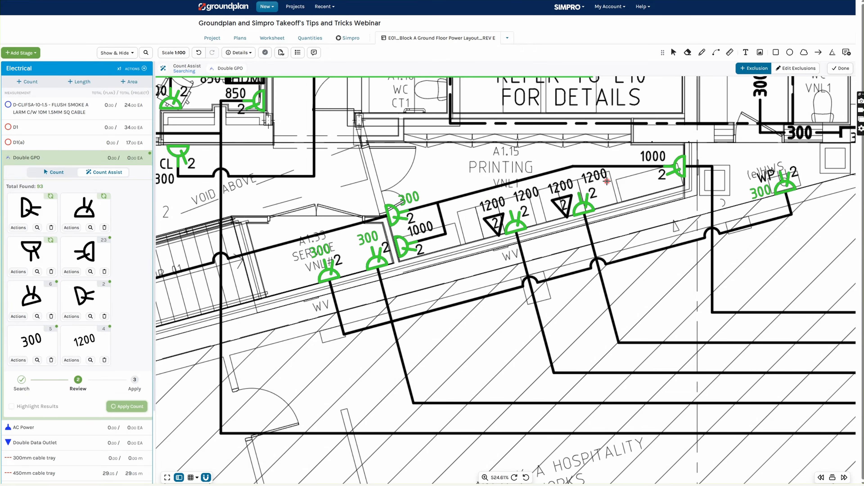
pyautogui.moveTo(587, 188); pyautogui.dragTo(599, 199)
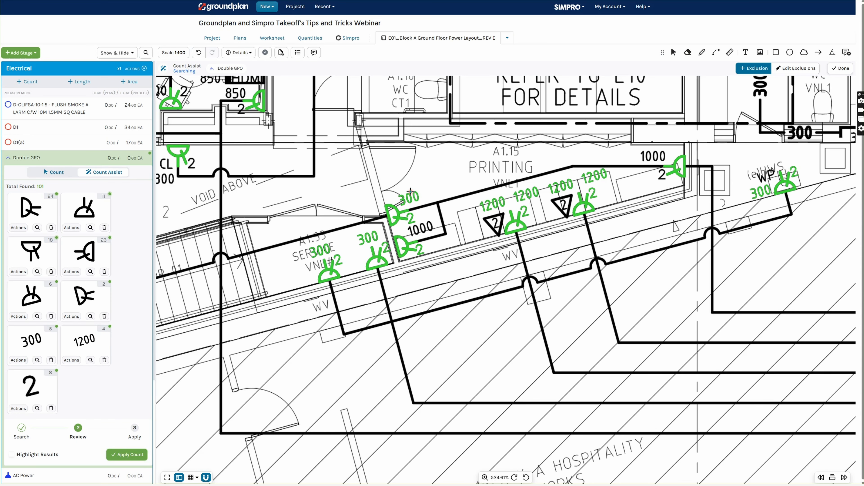
# Add the upright 2 beside the lower Meeting 2 outlet as another Count Assist symbol
pyautogui.moveTo(341, 167); pyautogui.dragTo(463, 233)
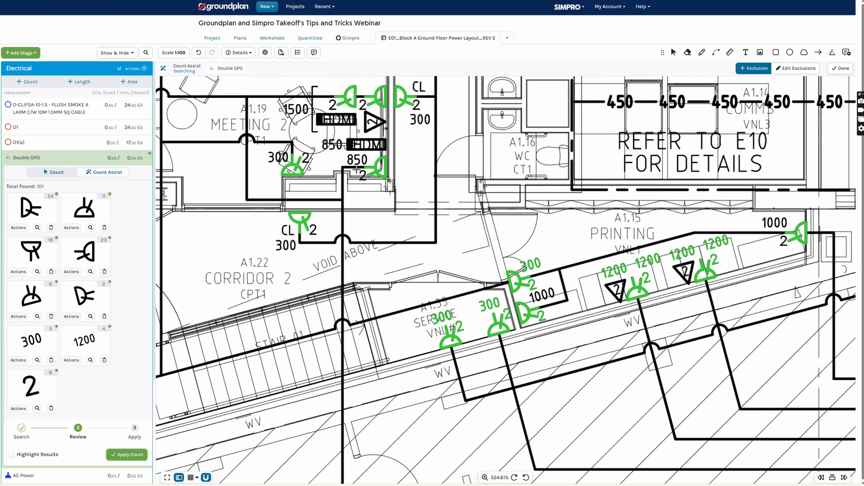
pyautogui.moveTo(357, 169); pyautogui.dragTo(371, 186)
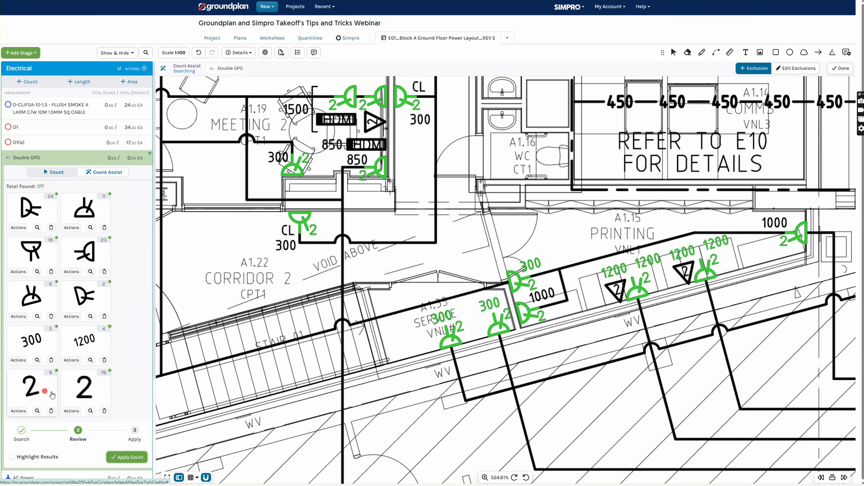
pyautogui.moveTo(391, 176); pyautogui.dragTo(354, 263)
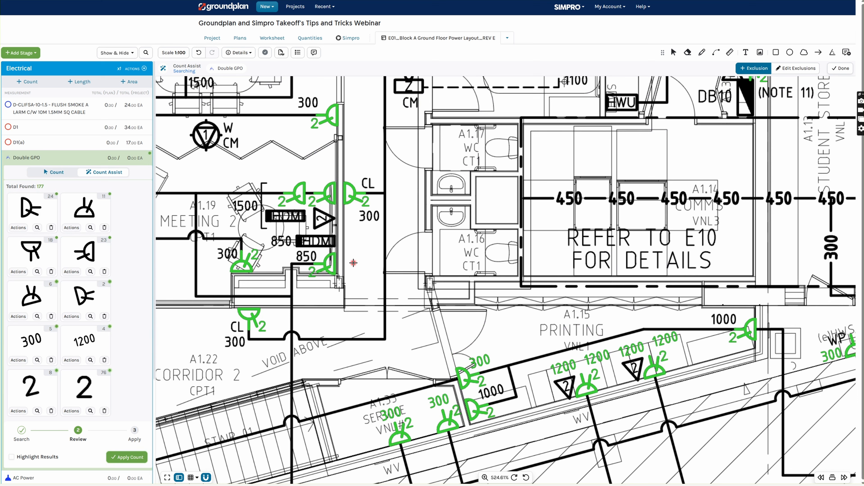